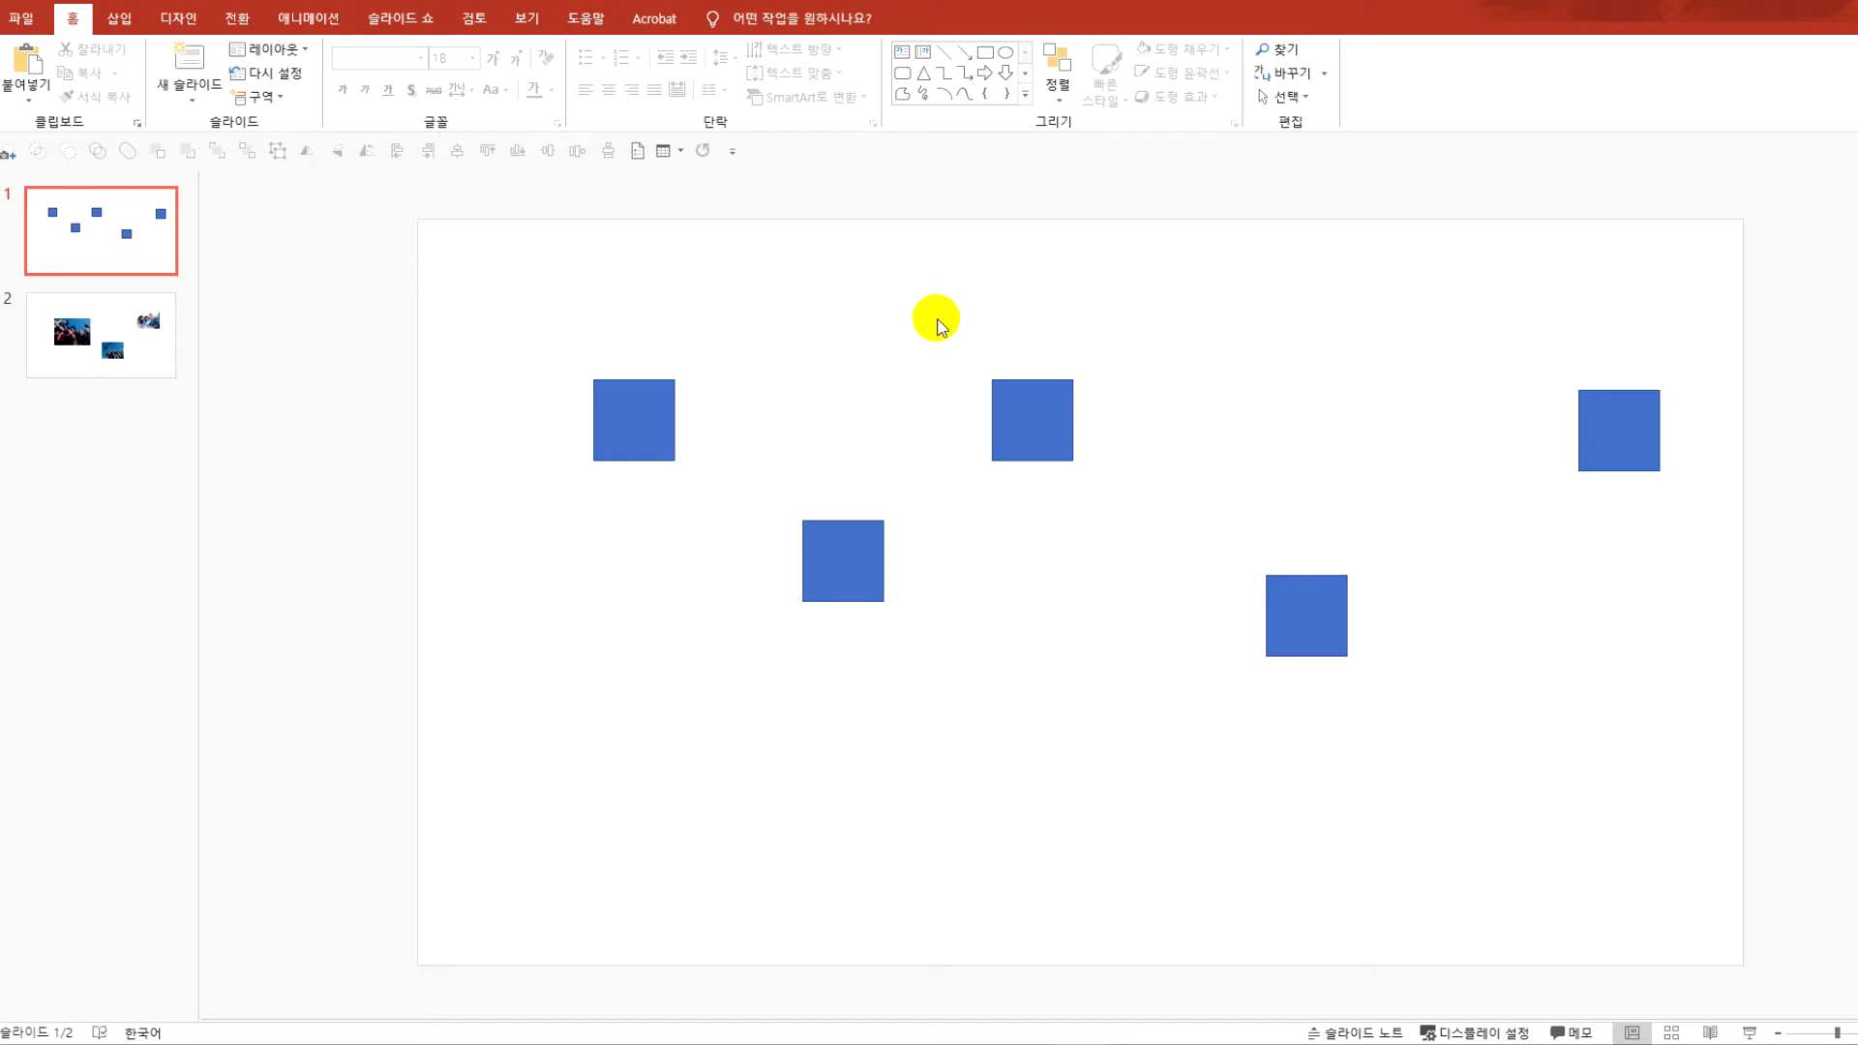
Look through the object alignment options while no shape is selected
left_click(1055, 85)
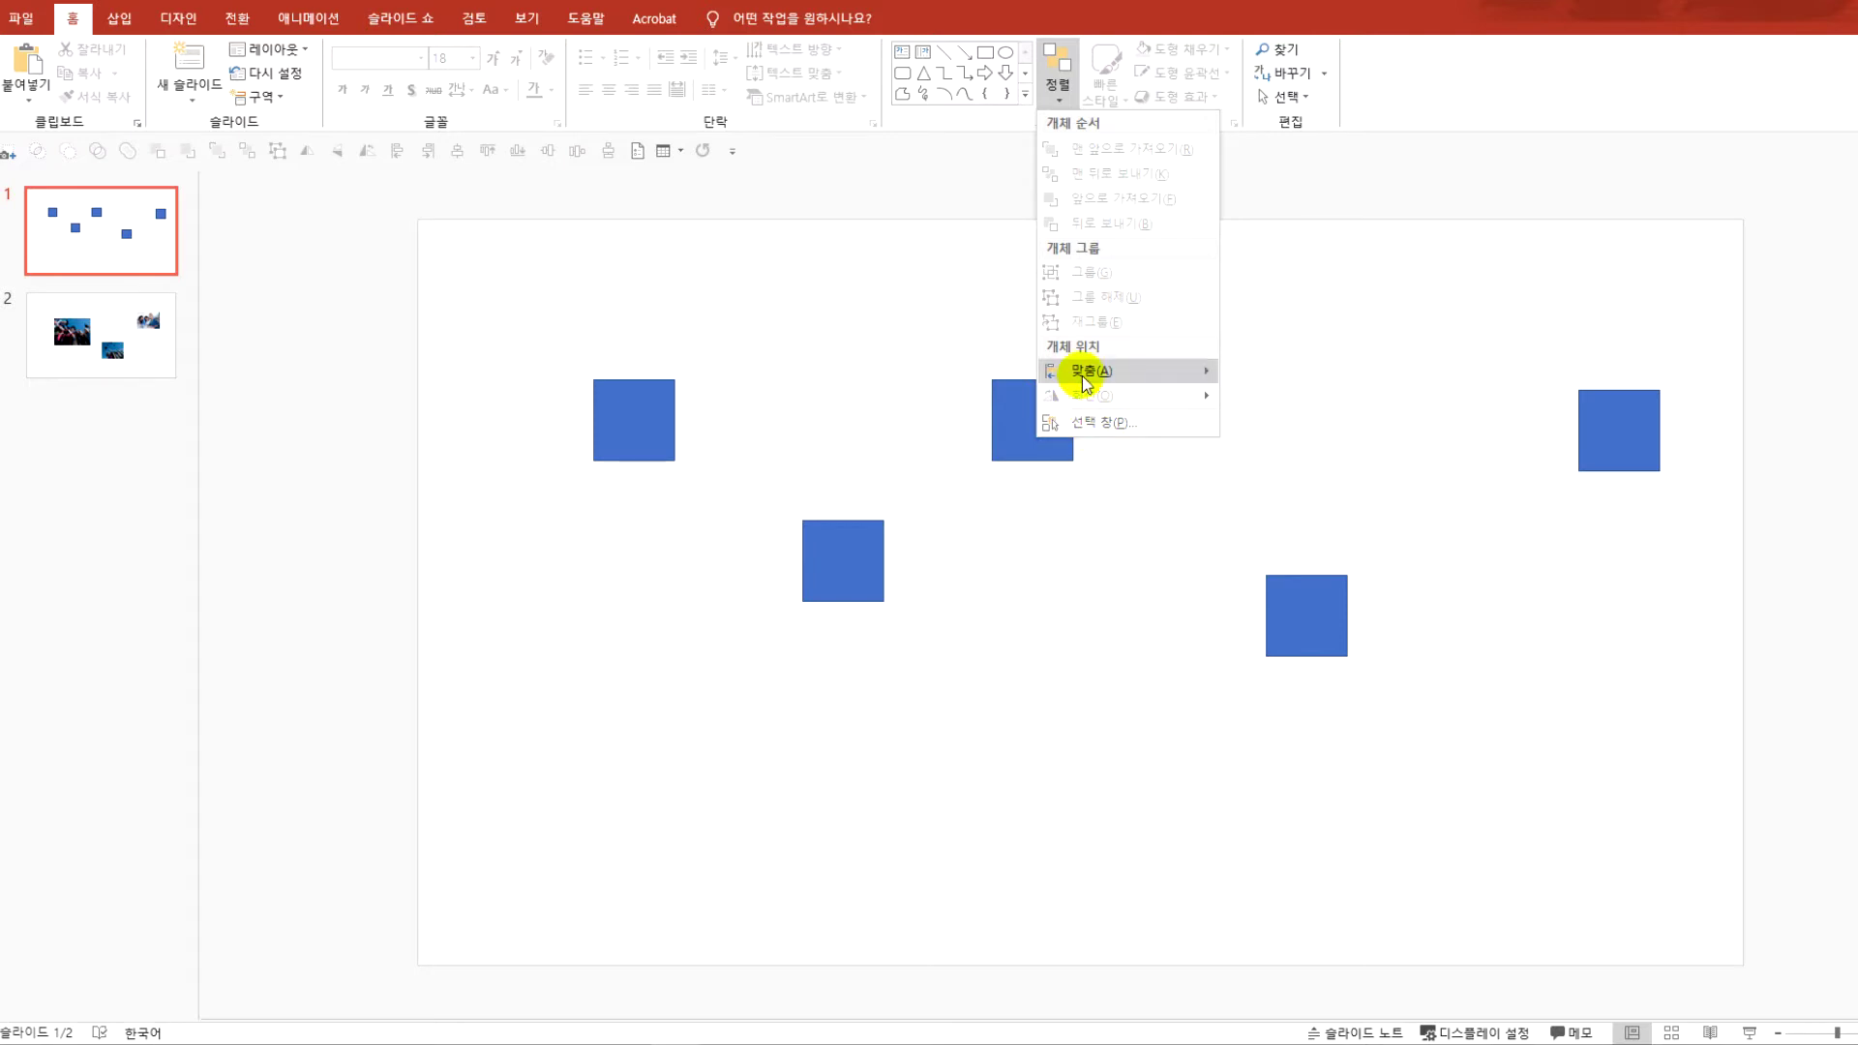
mouse_move(1086, 377)
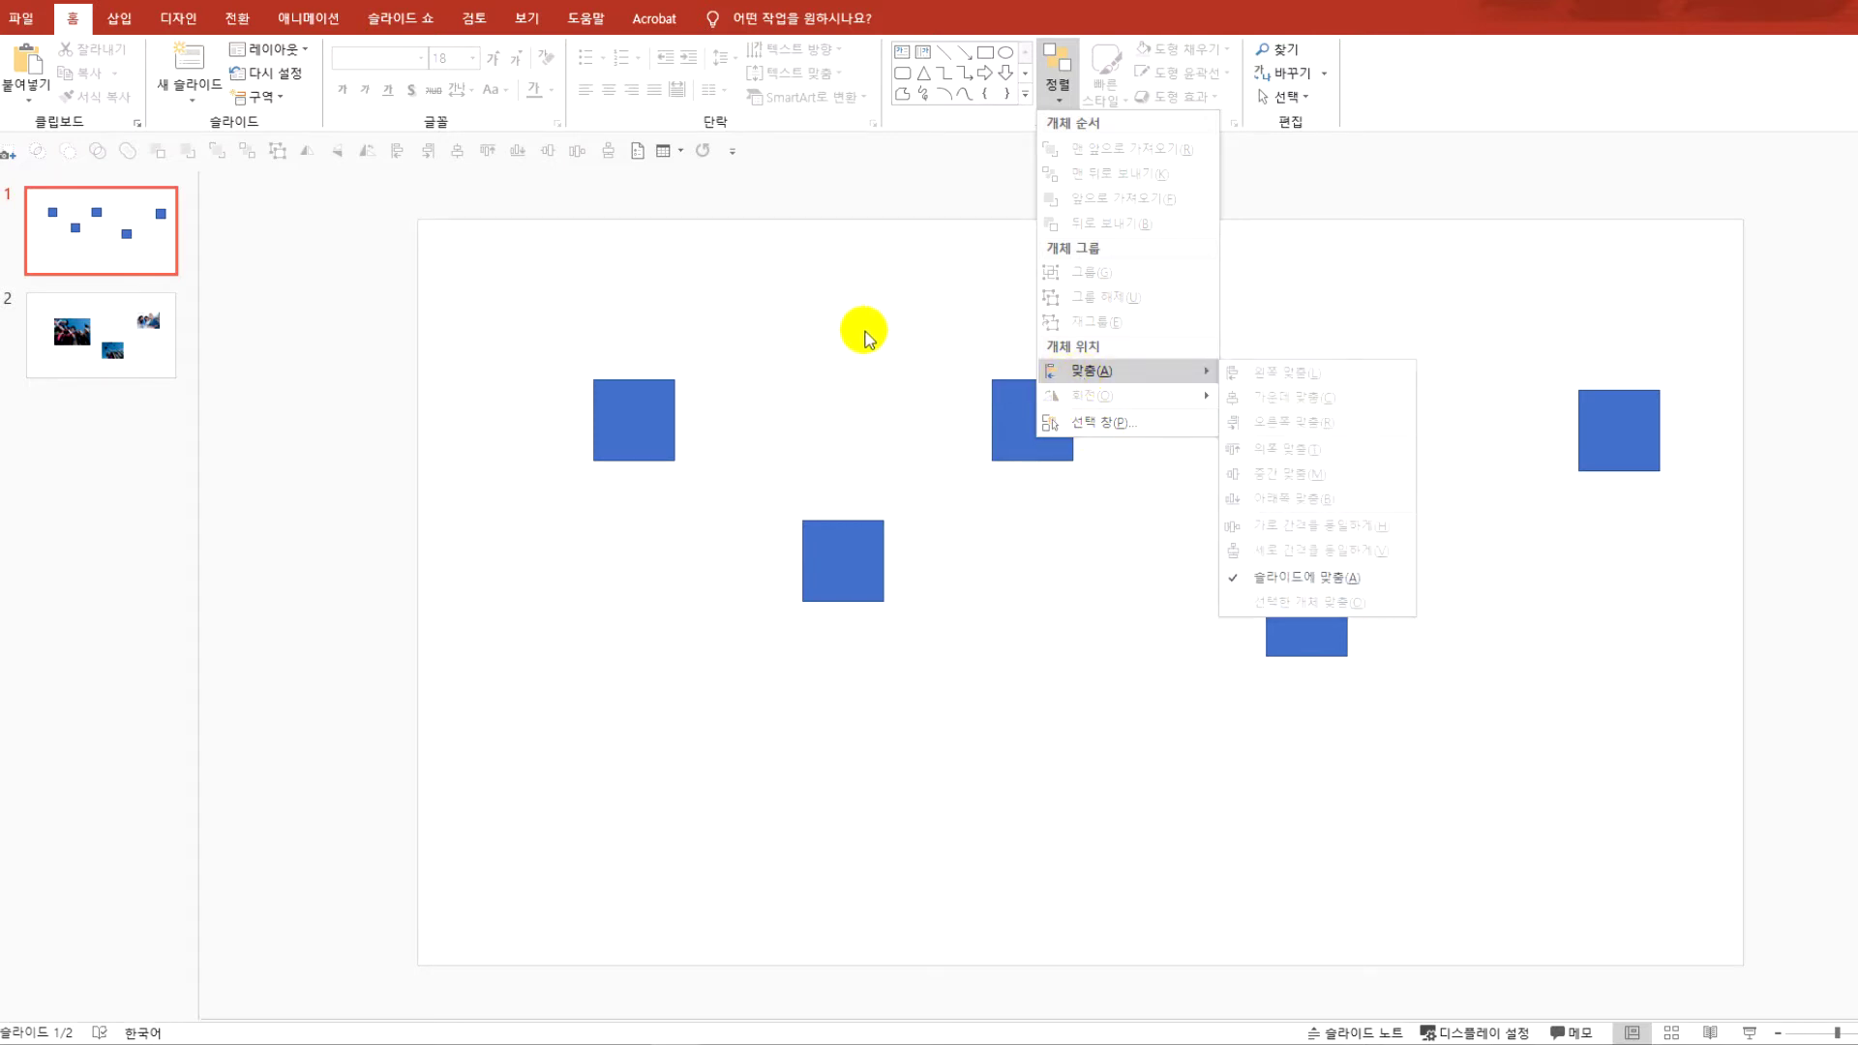
left_click(863, 330)
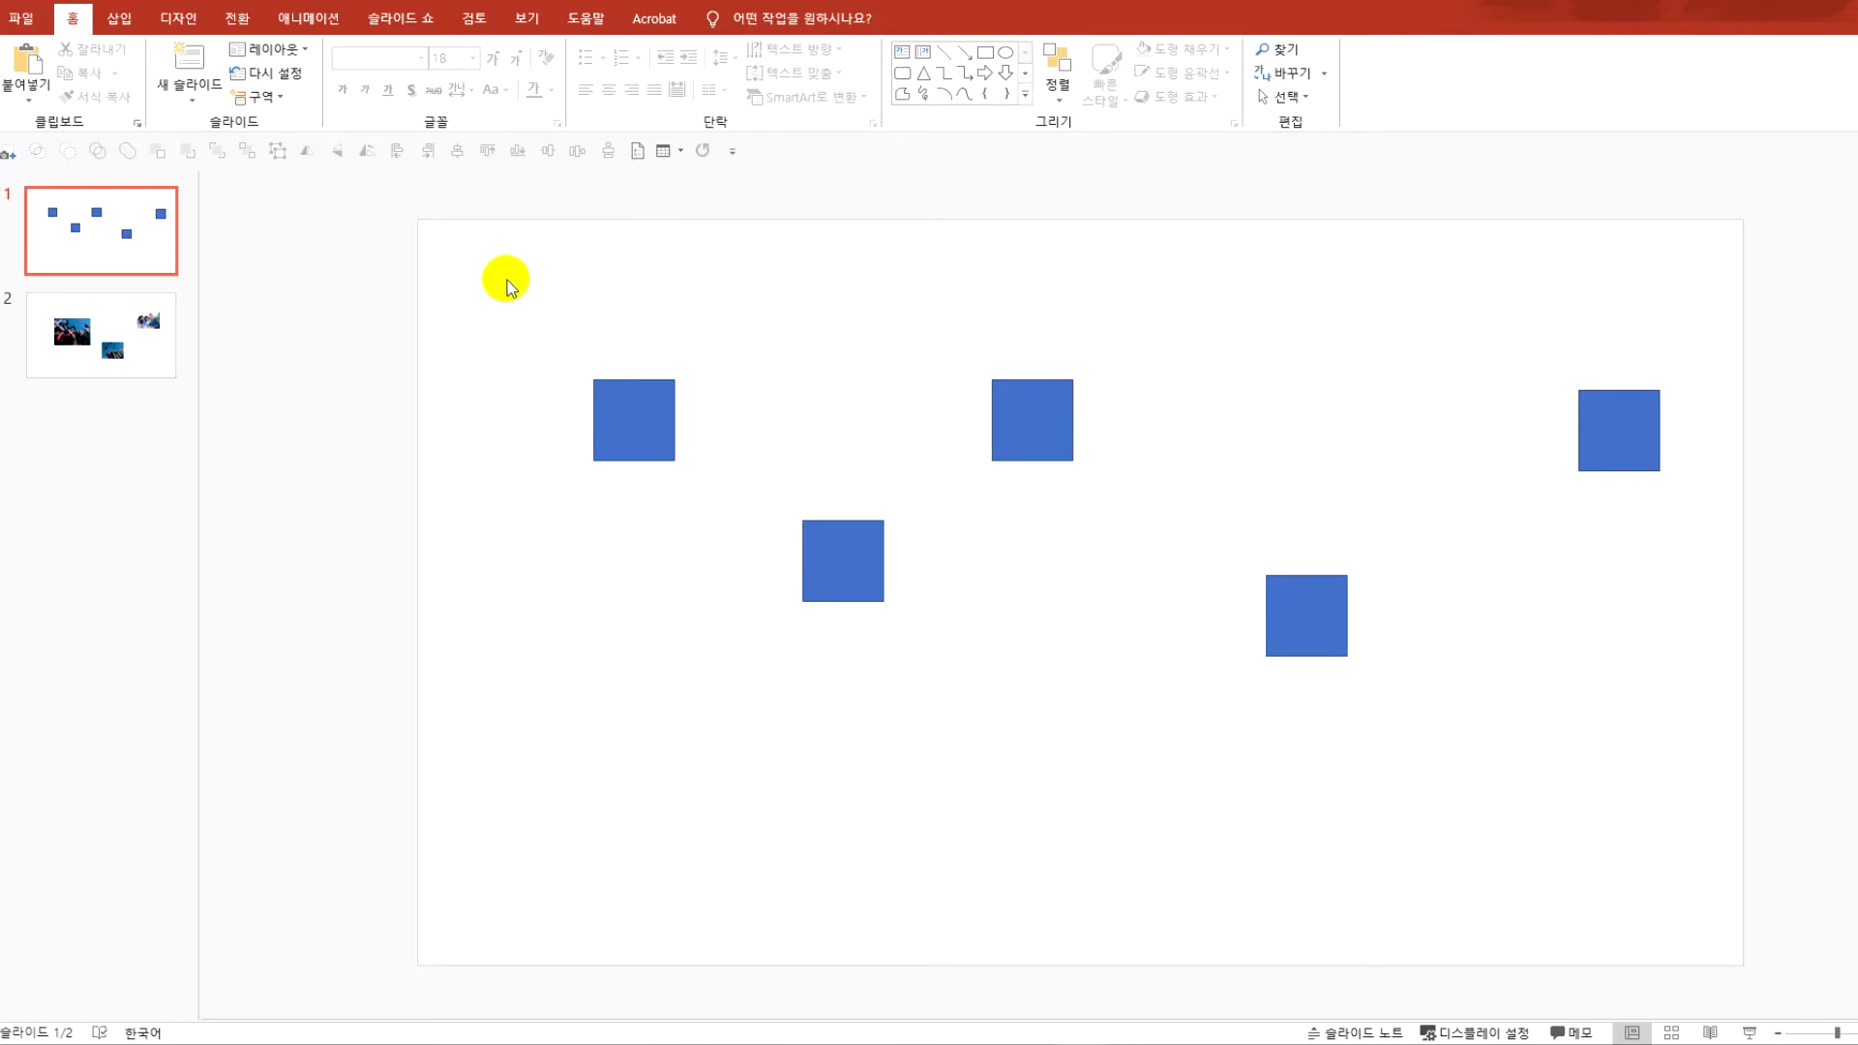
Select all five blue squares together with a selection area and clear the selection
left_click_drag(1778, 765, 334, 254)
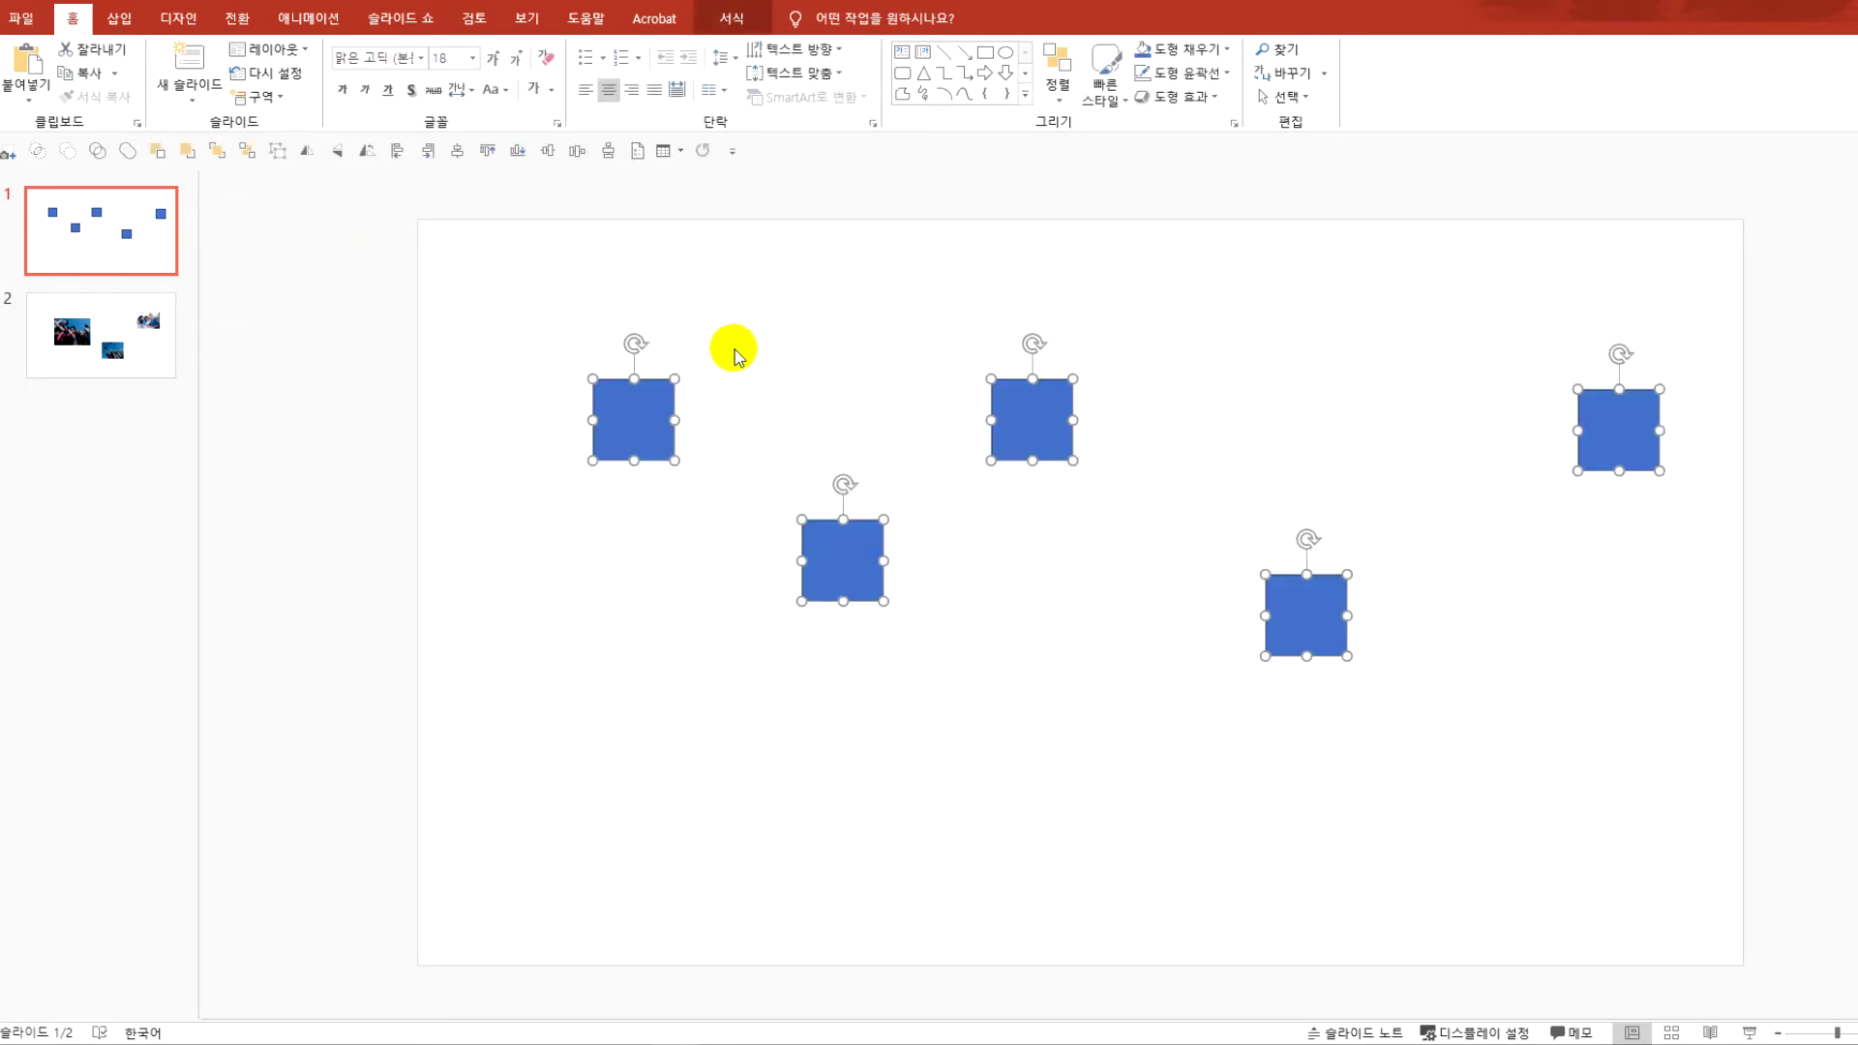
left_click(1299, 630)
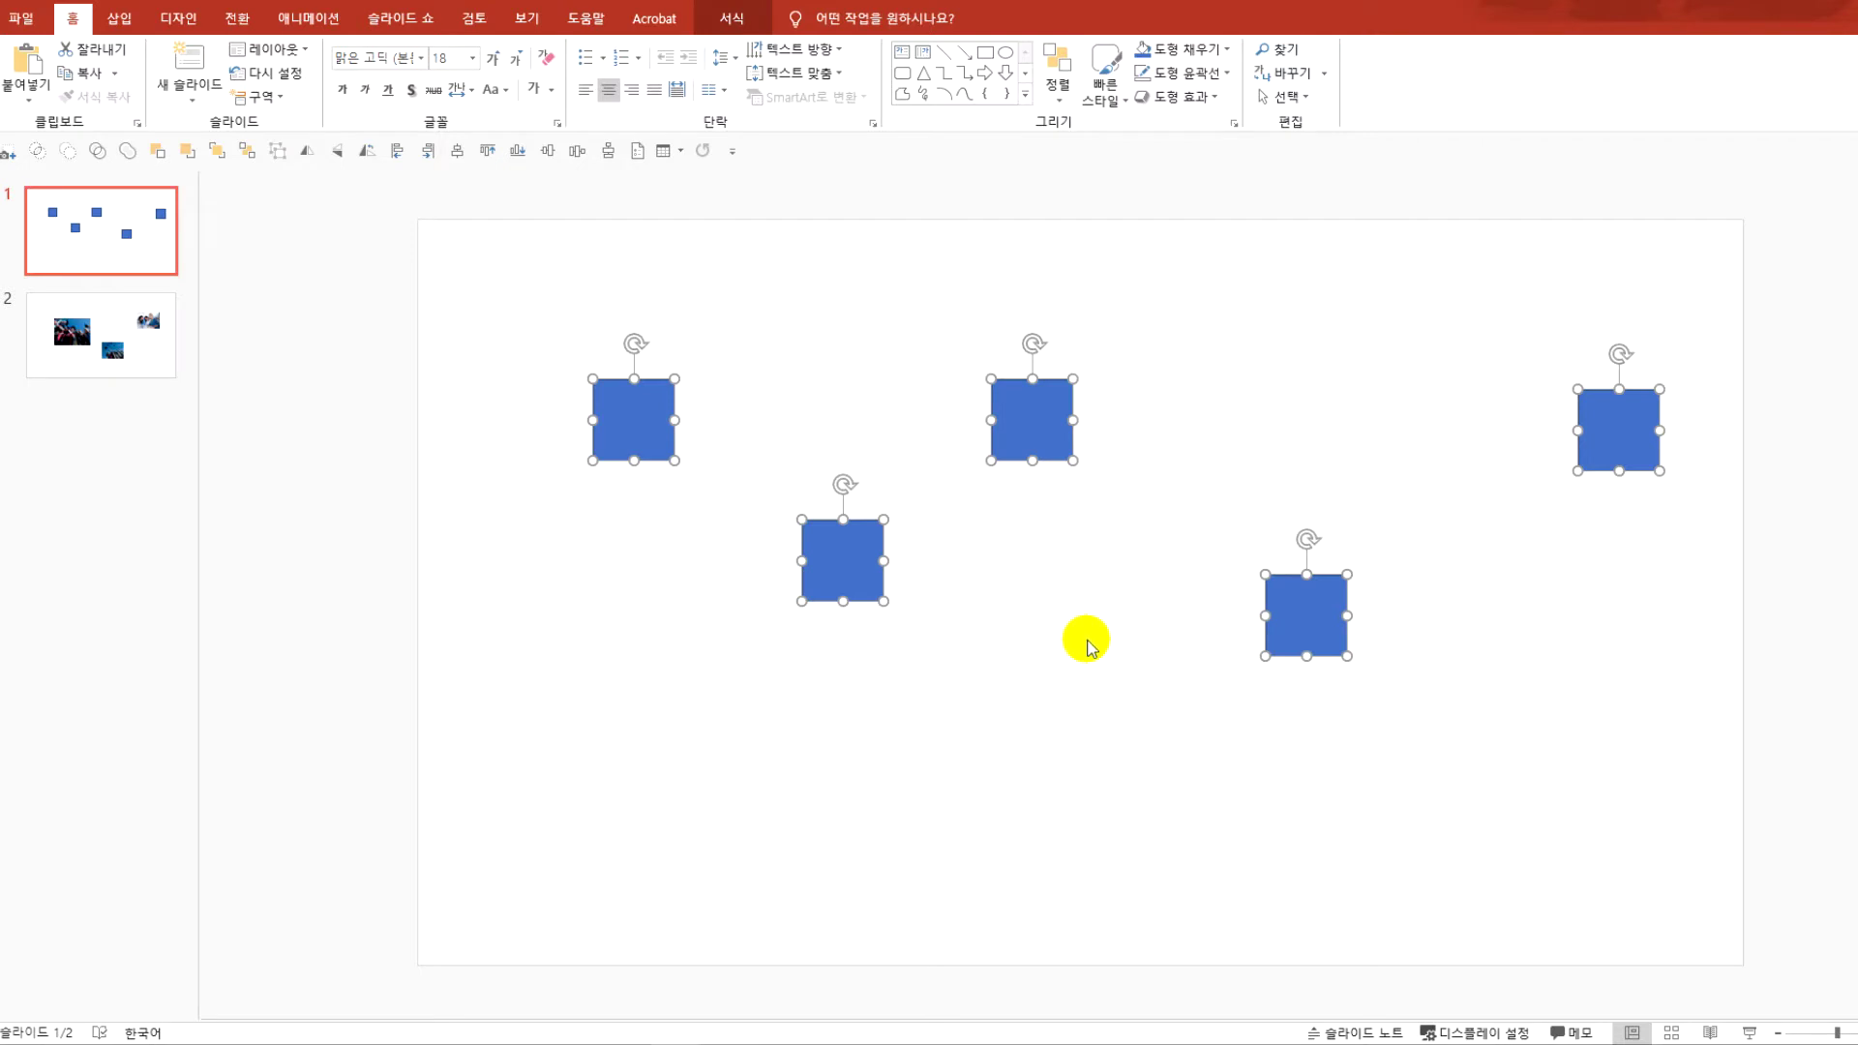
left_click(1034, 448)
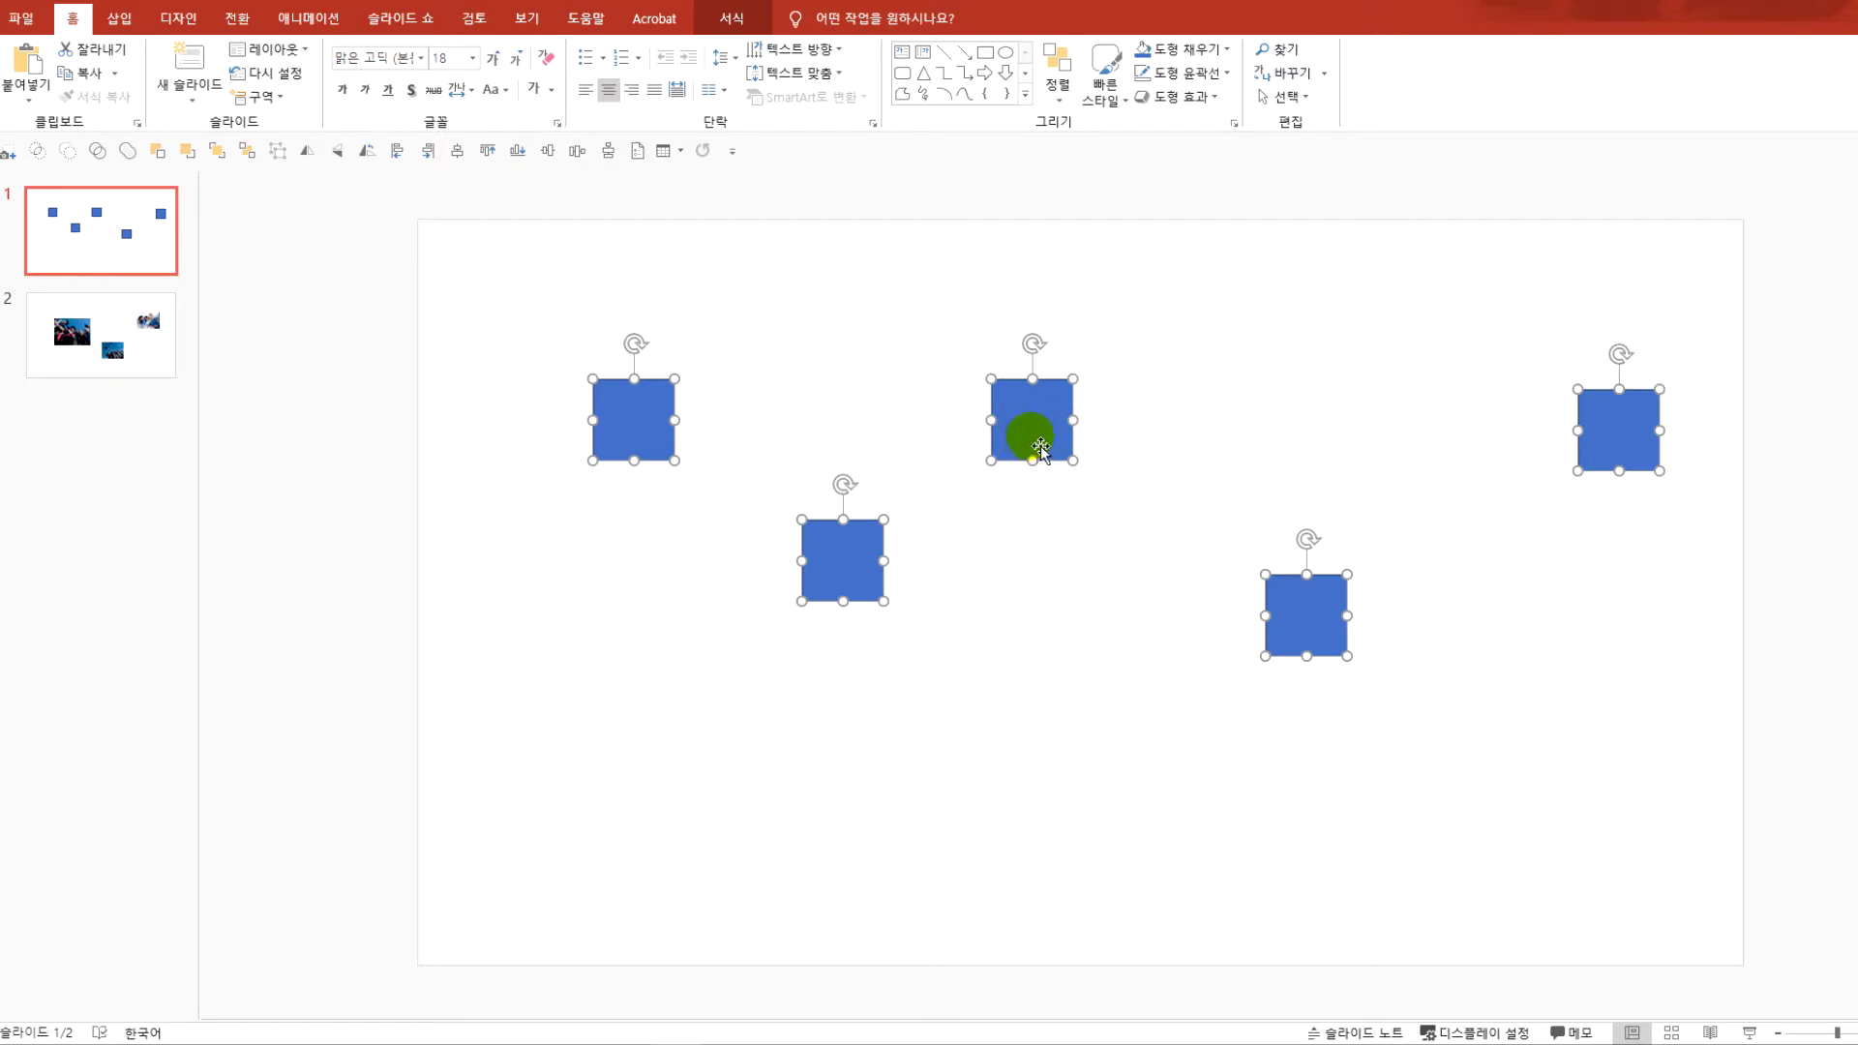
left_click(1120, 535)
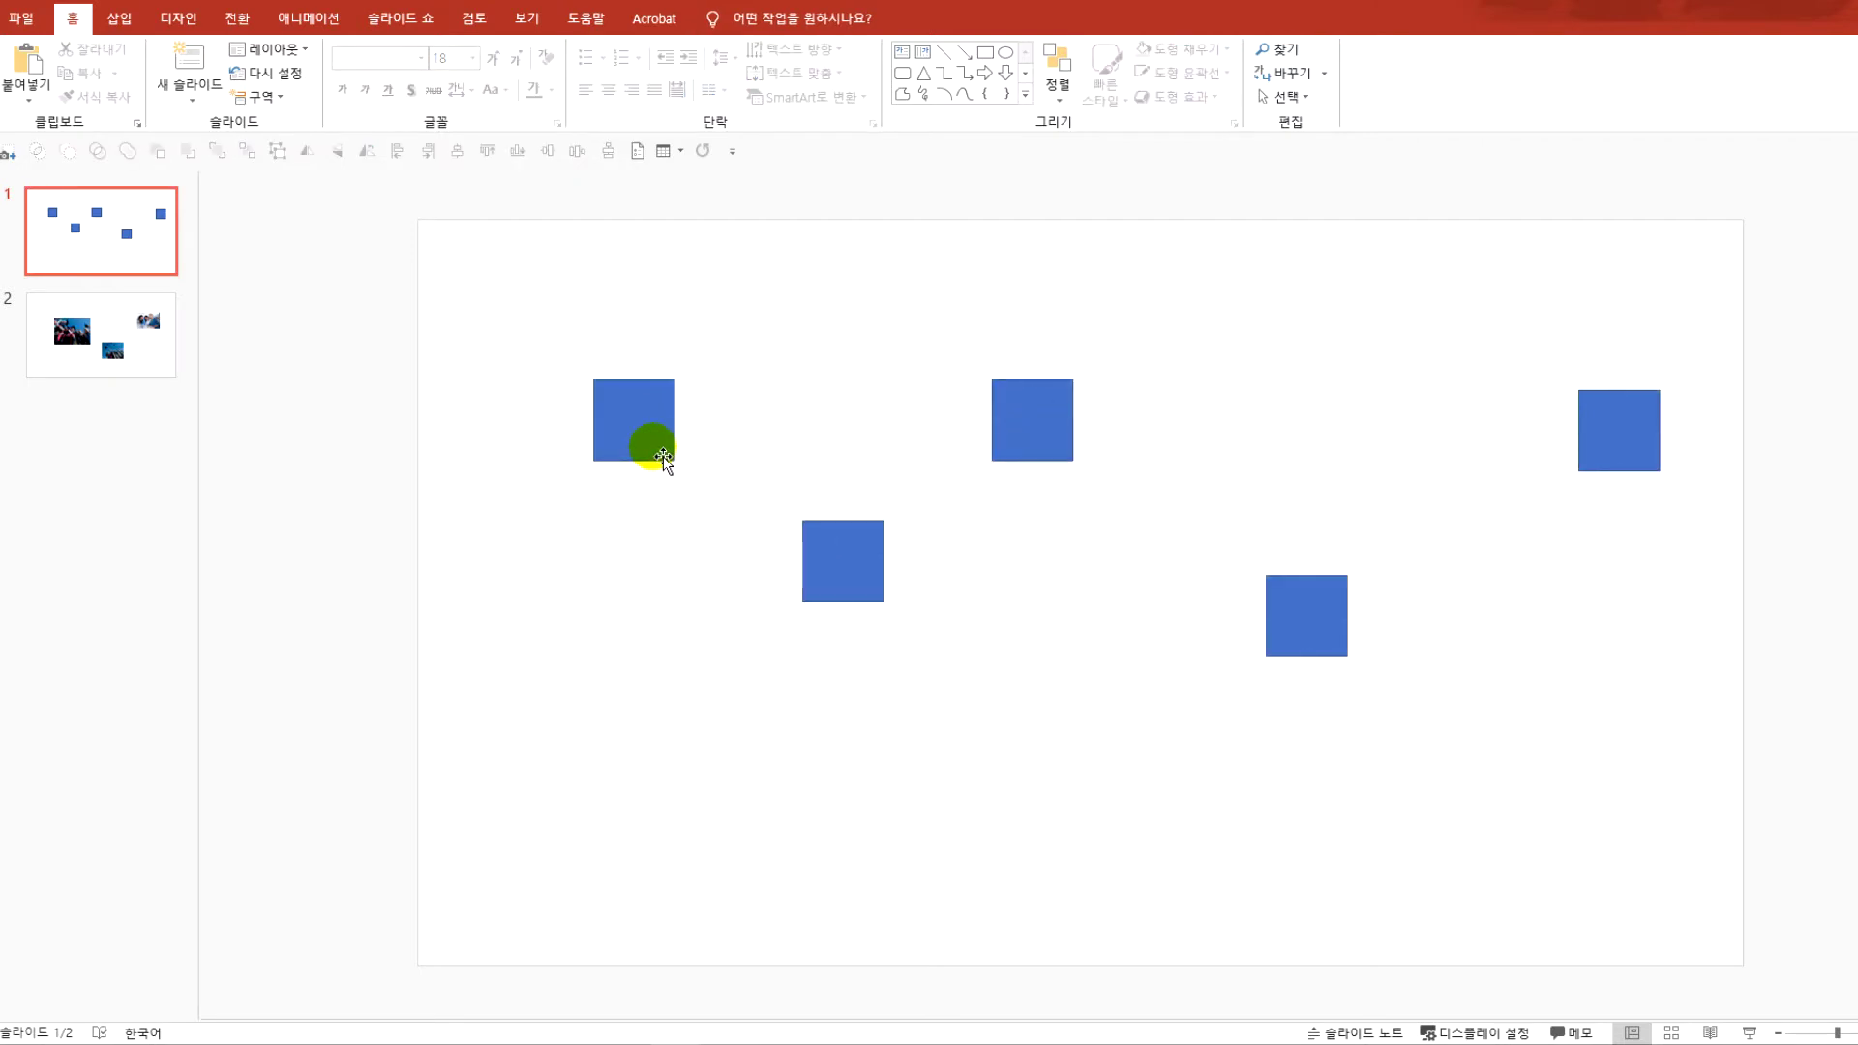
Select the five blue squares by adding them to the selection one at a time
left_click(851, 554, "shift")
left_click(1018, 422, "shift")
left_click(1316, 608, "shift")
left_click(1617, 449, "shift")
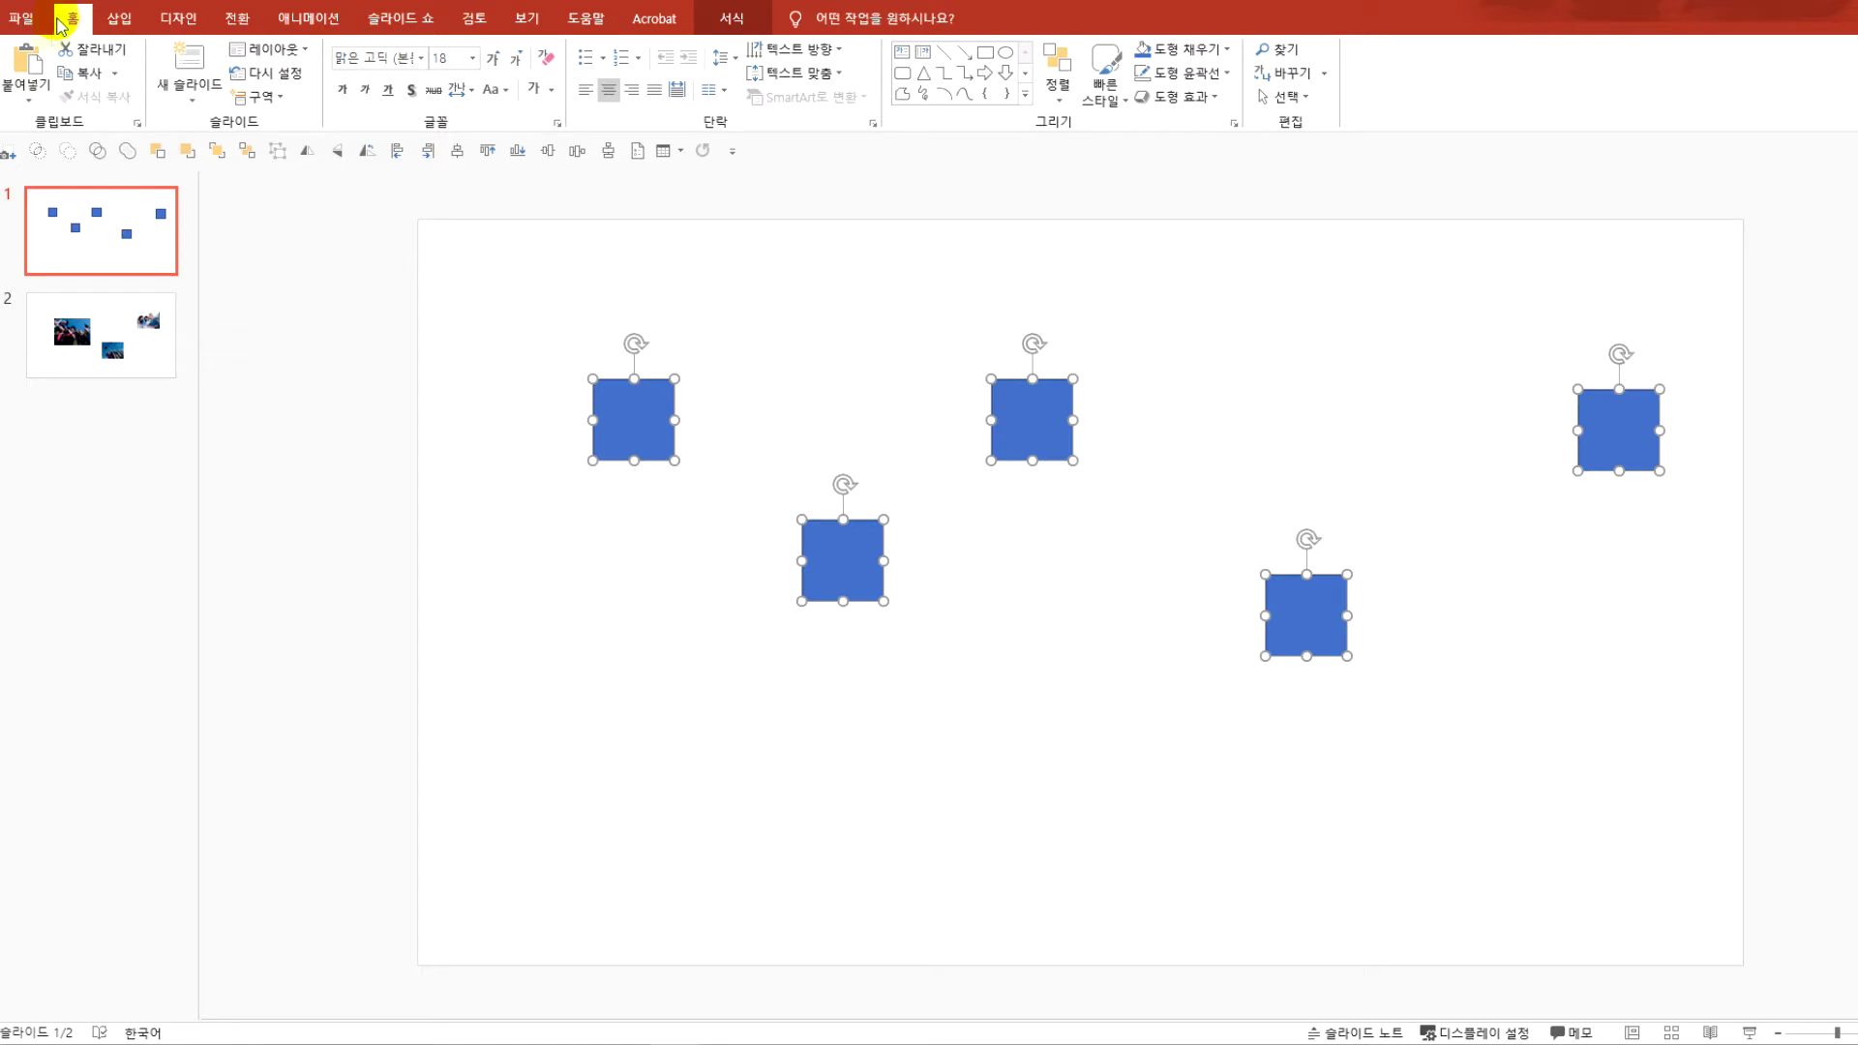
left_click(1104, 97)
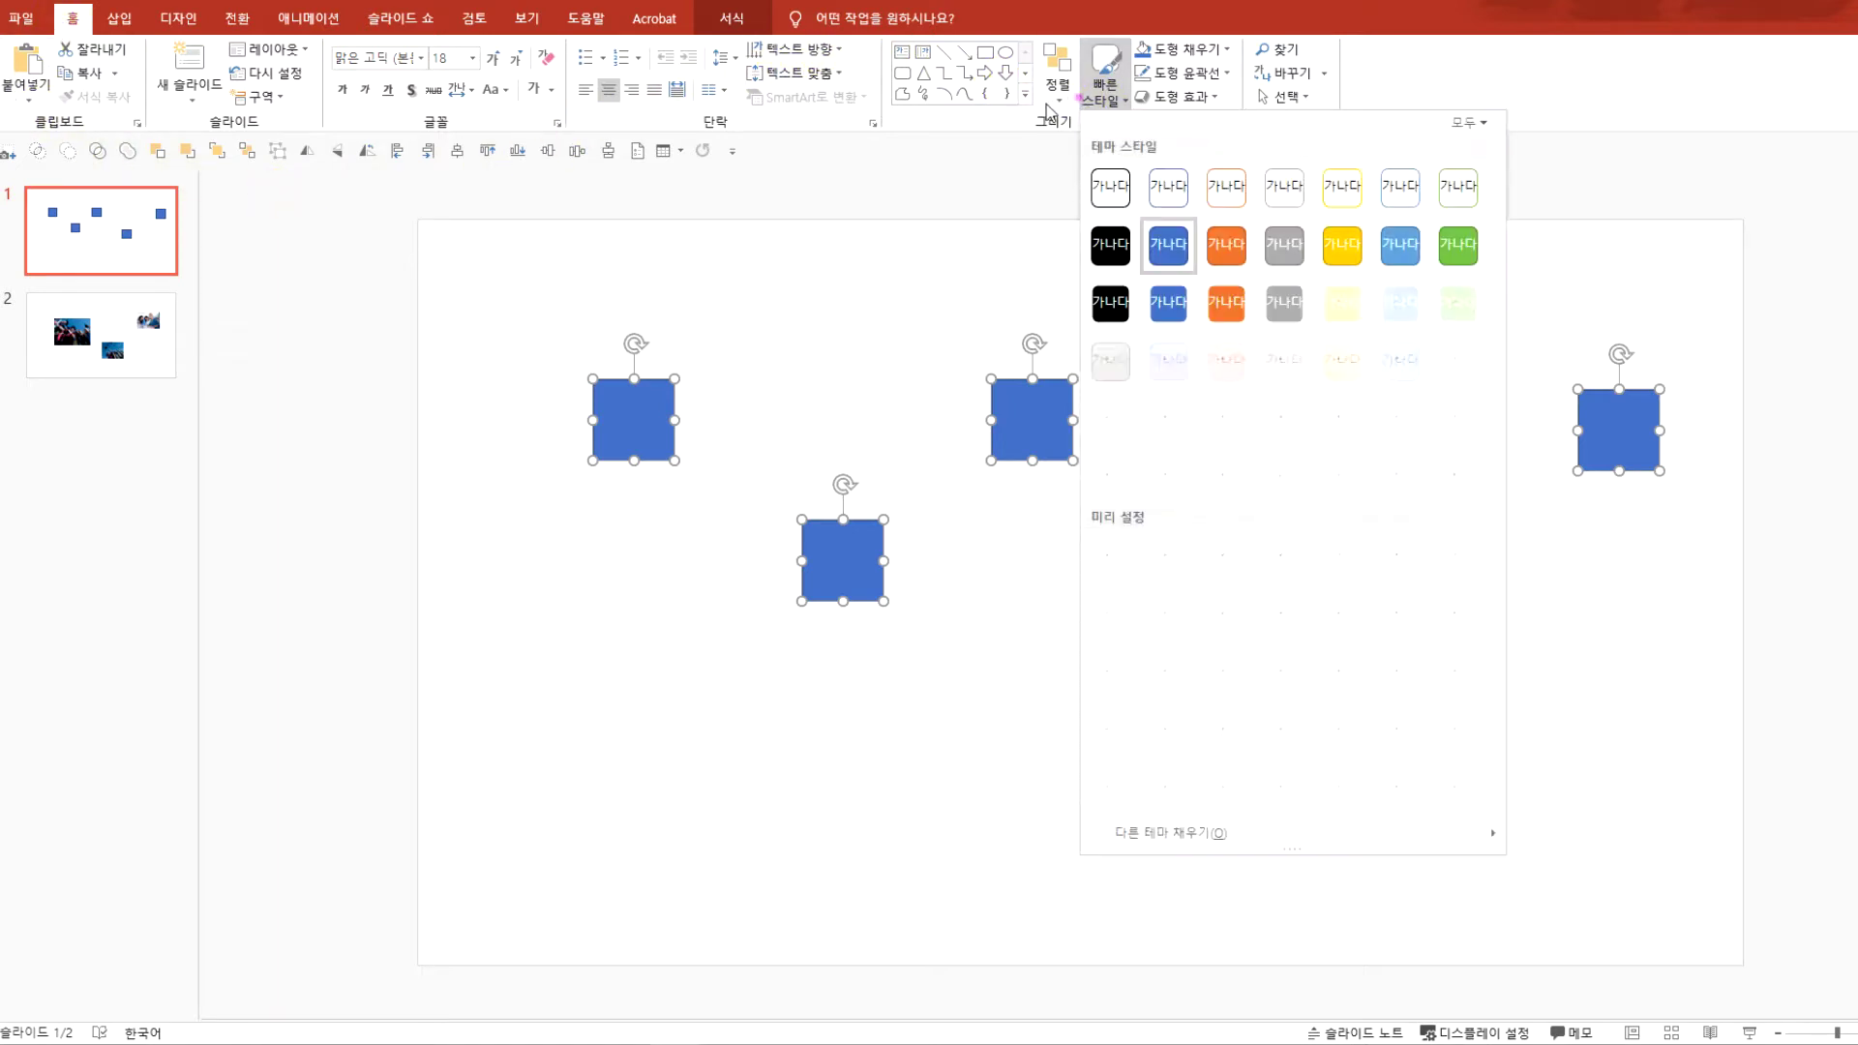
left_click(1048, 103)
left_click(1421, 447)
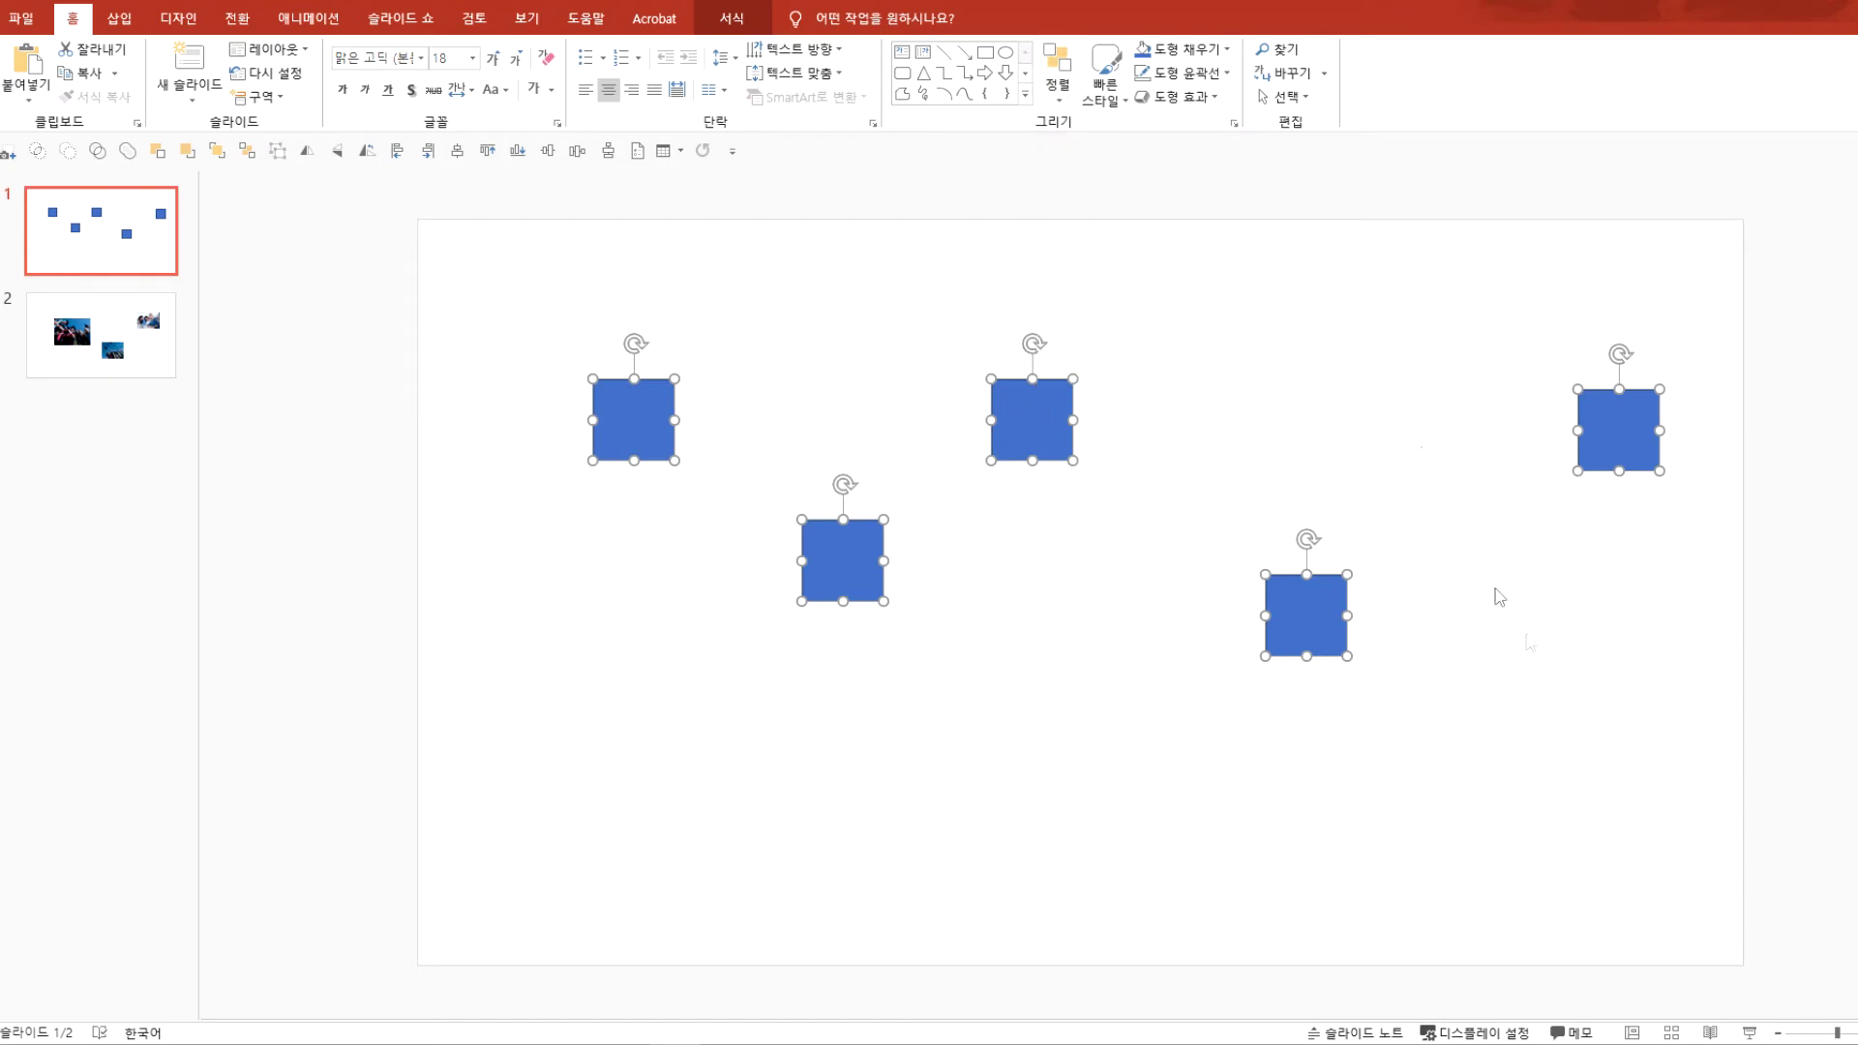
Select all five blue squares with one selection area and bring up the shape formatting tools
left_click(1500, 597)
left_click_drag(1812, 787, 381, 257)
left_click(593, 269)
left_click(1709, 862)
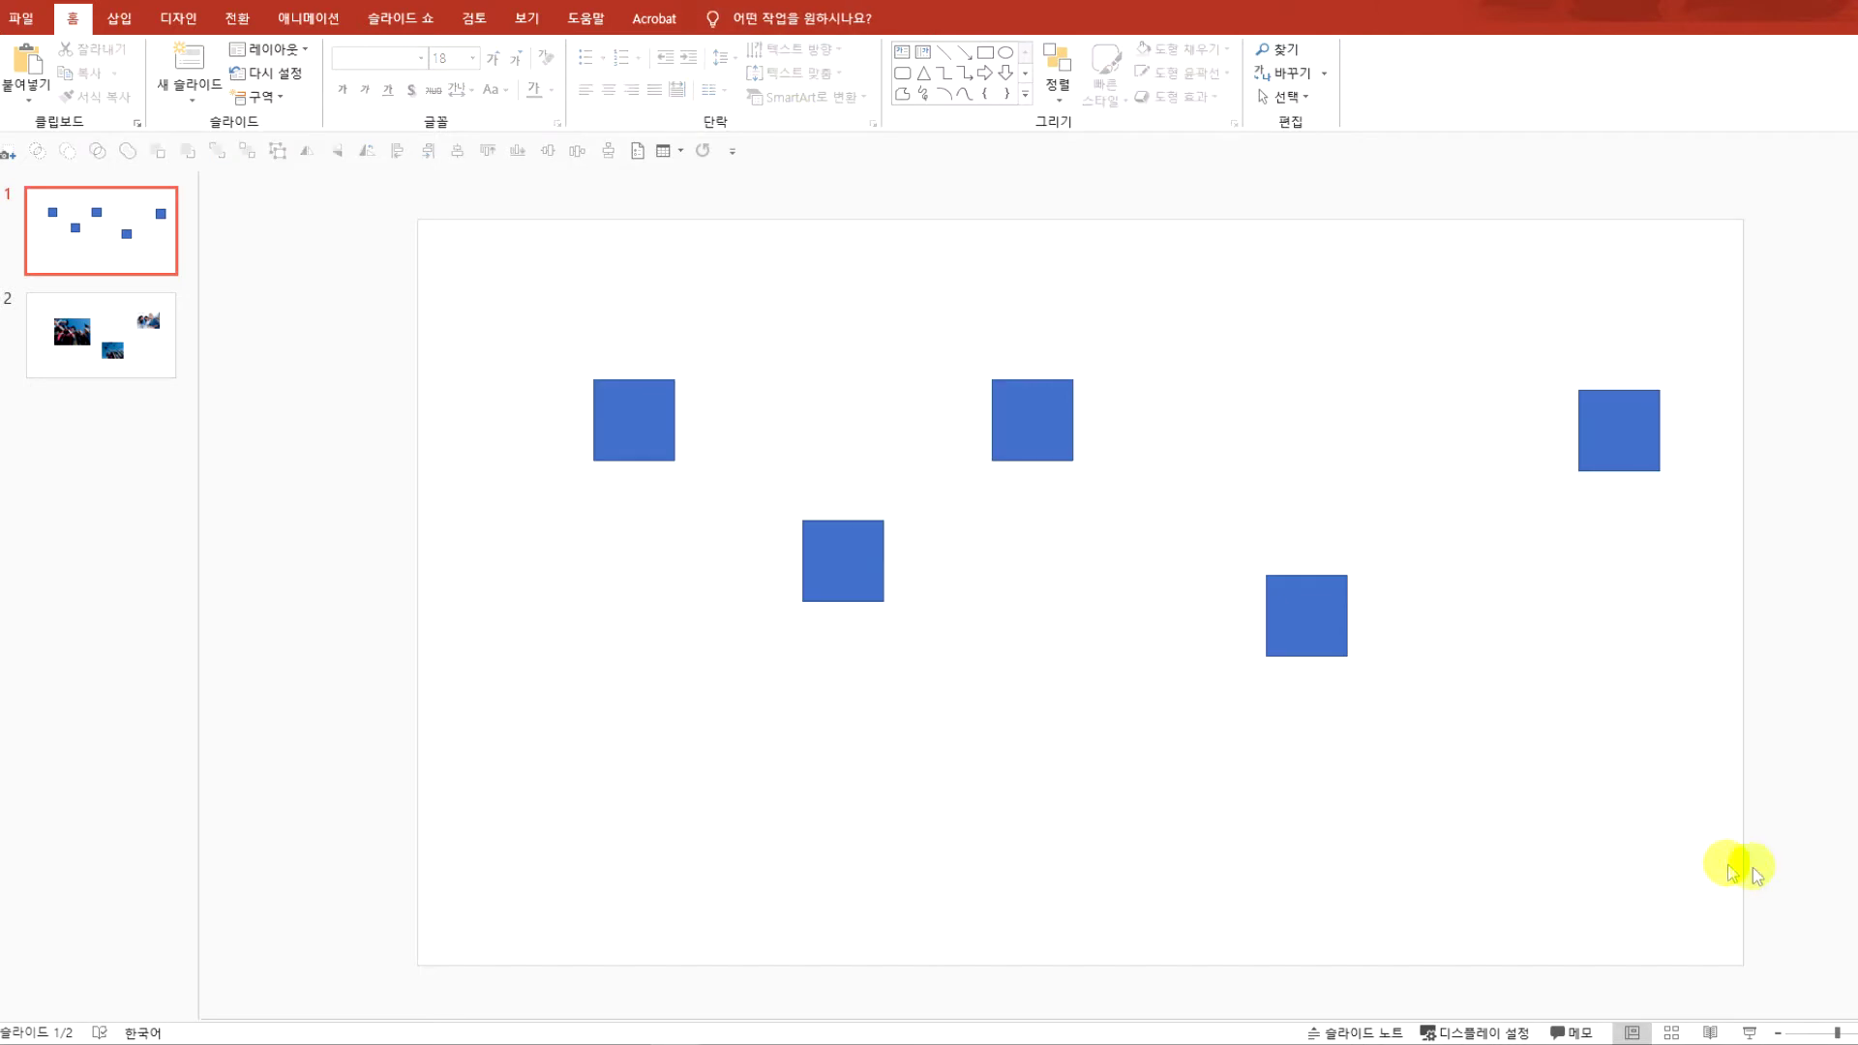
left_click_drag(1795, 867, 303, 278)
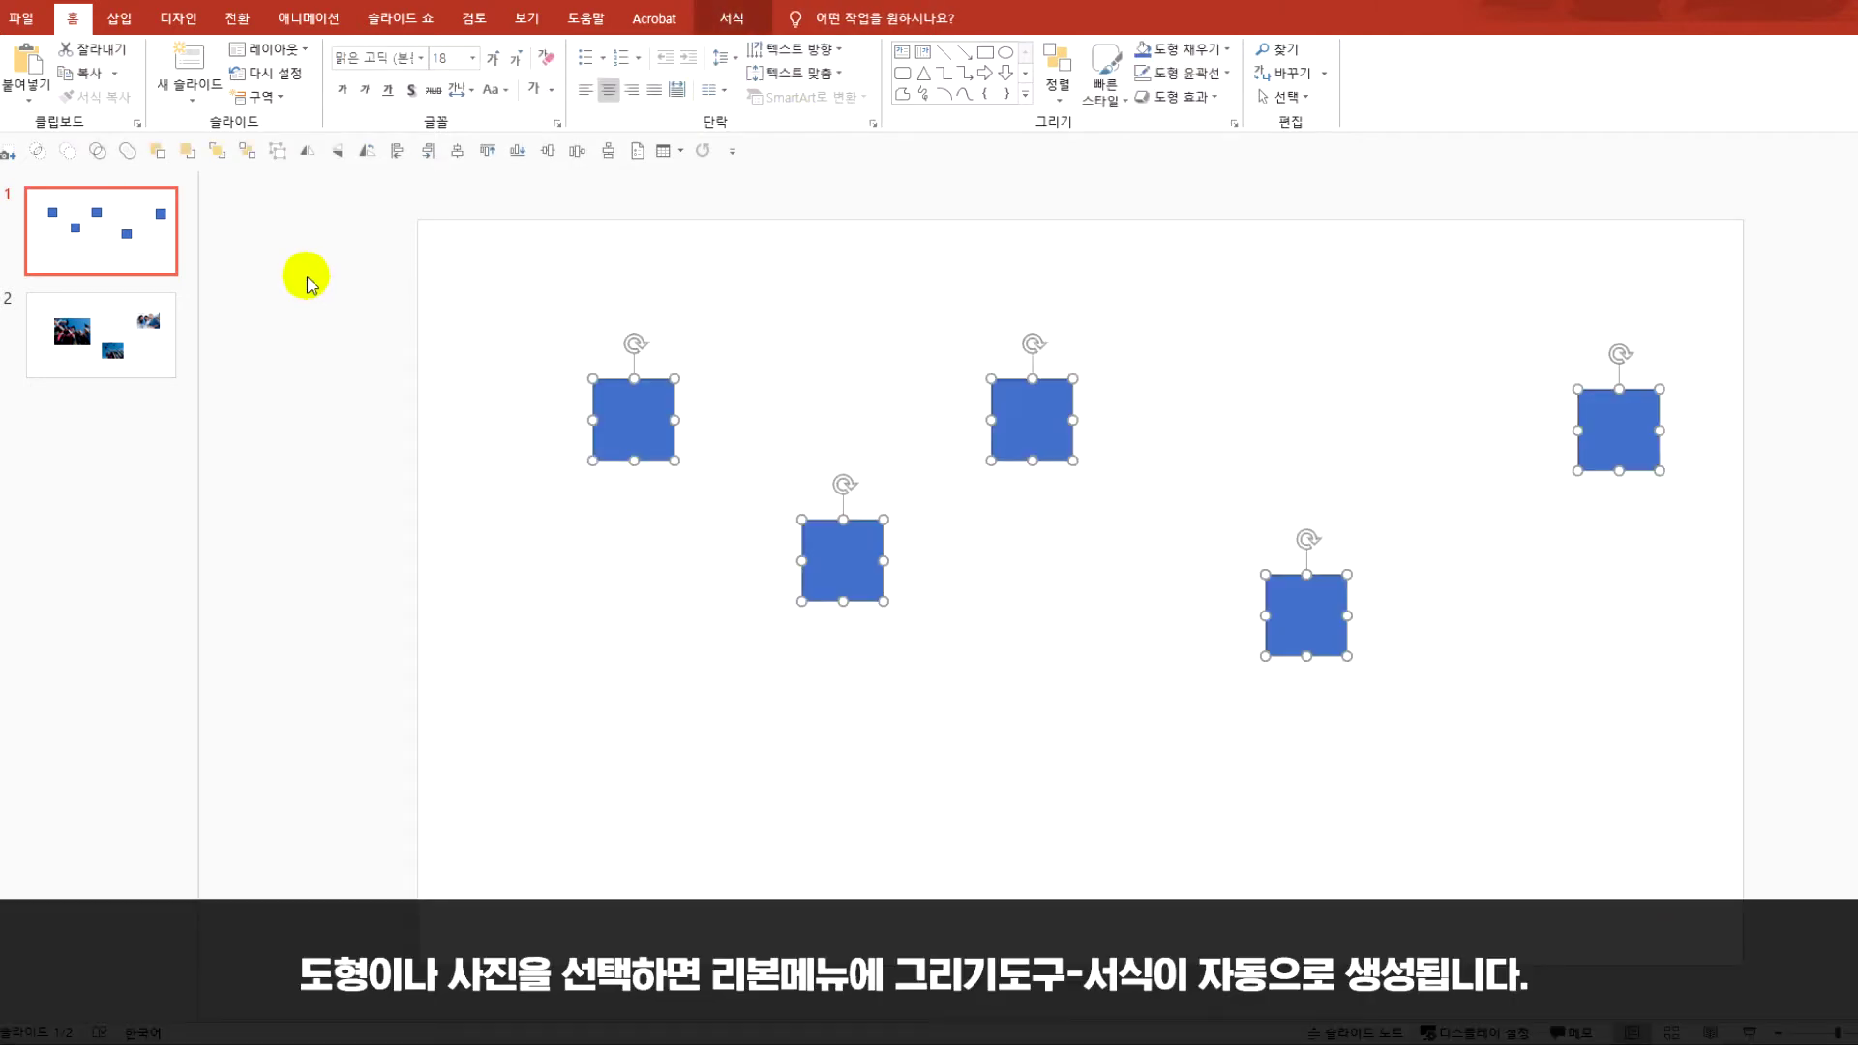
left_click(732, 16)
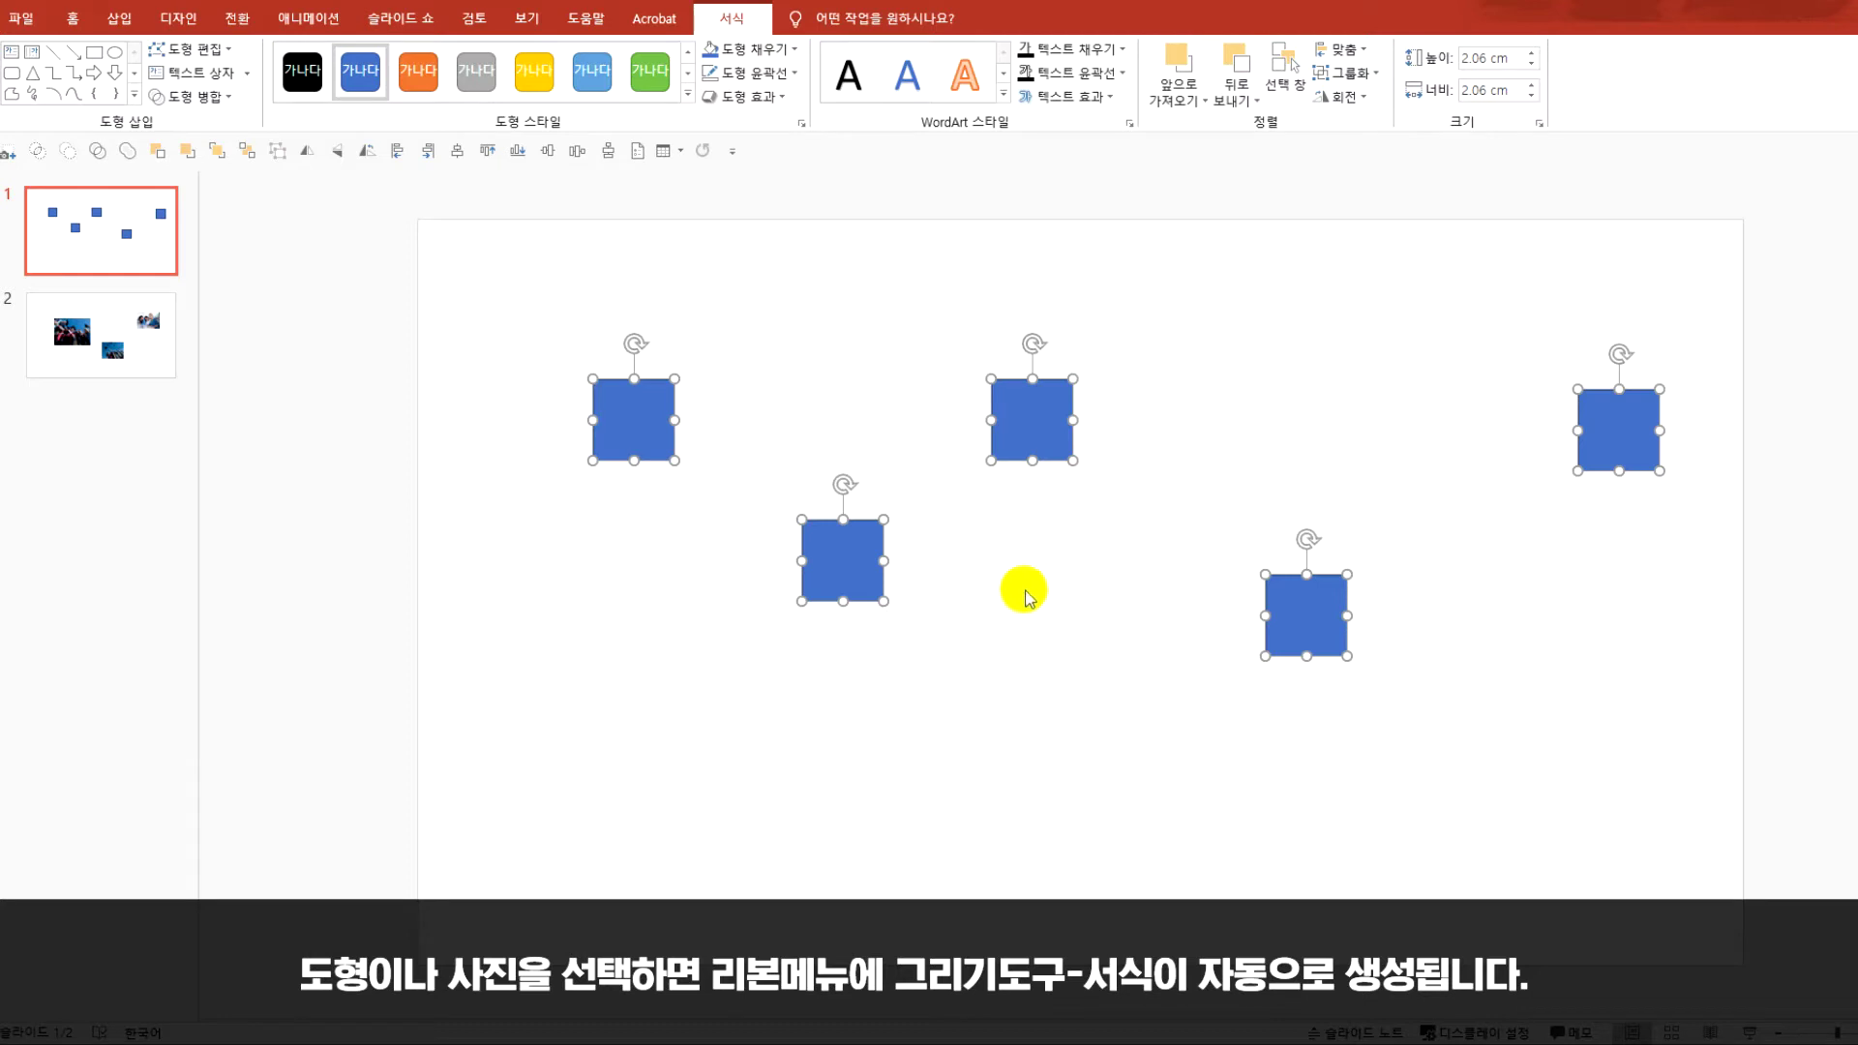
Align the five squares to the left (왼쪽 맞춤) and undo the alignment
left_click(1357, 51)
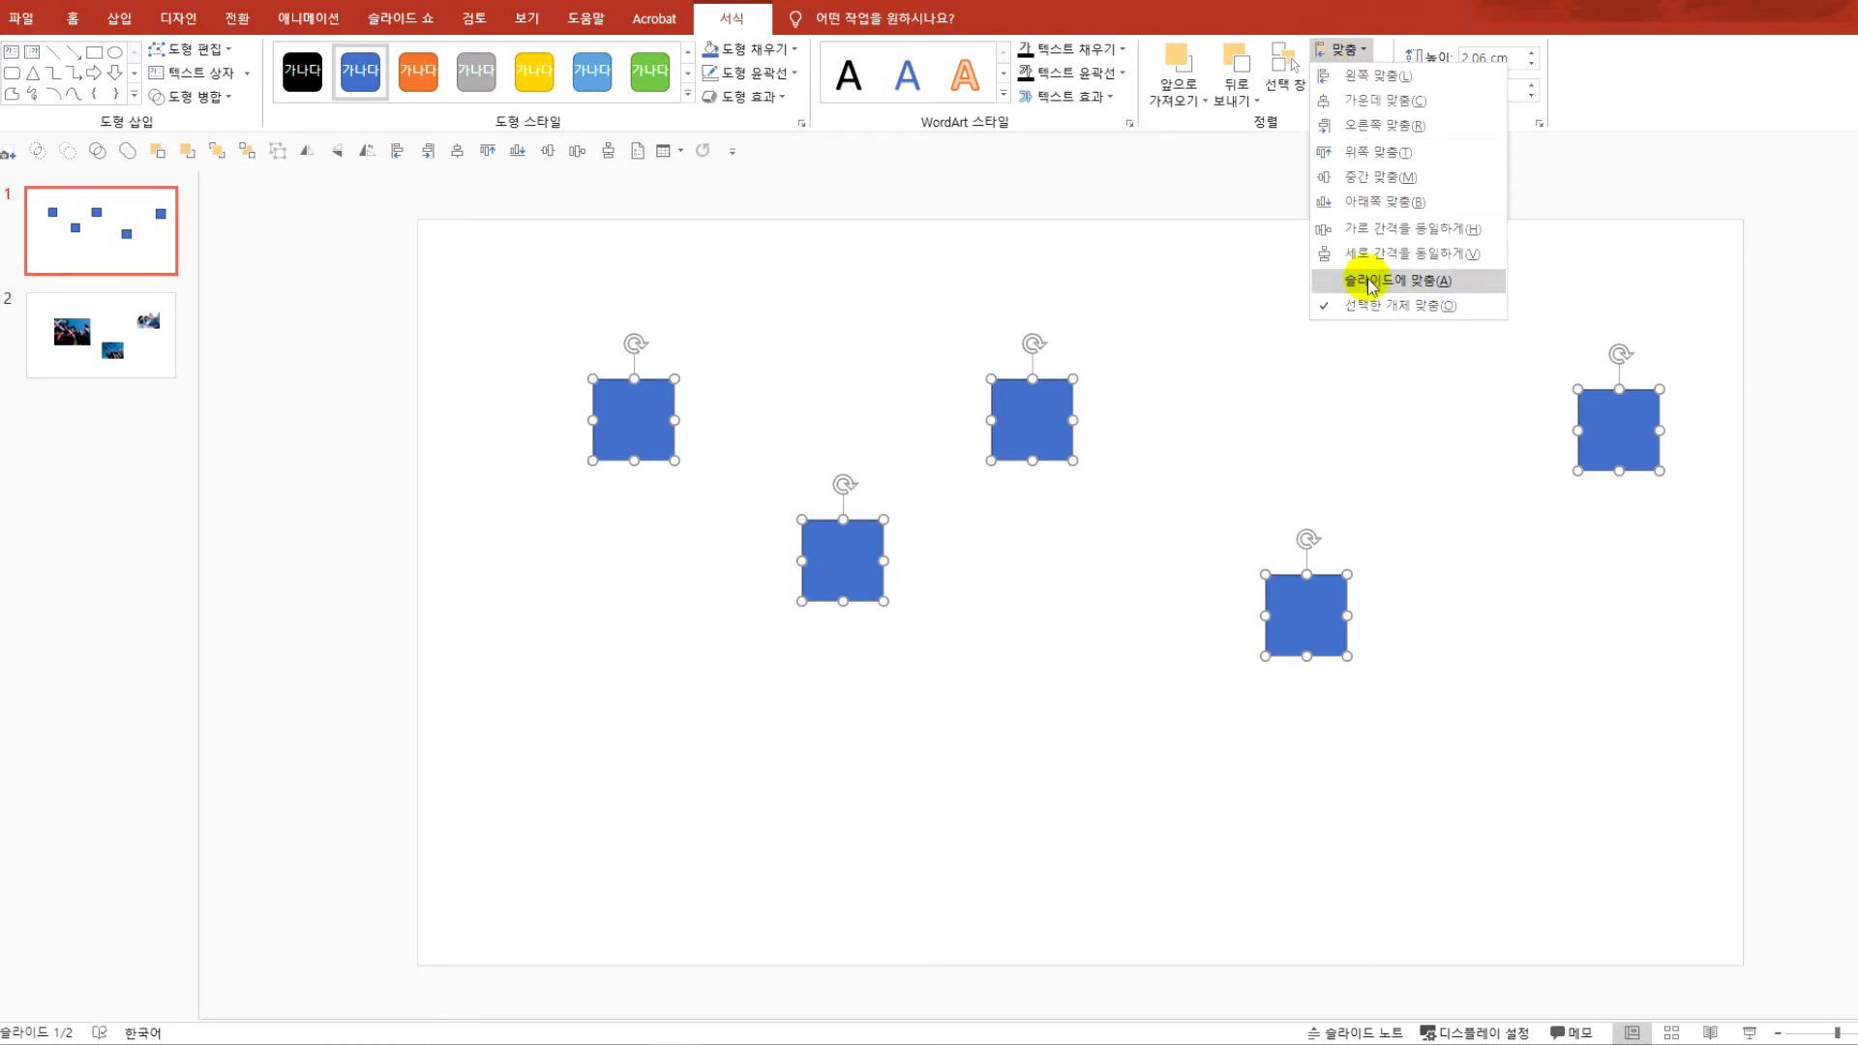
left_click(1361, 78)
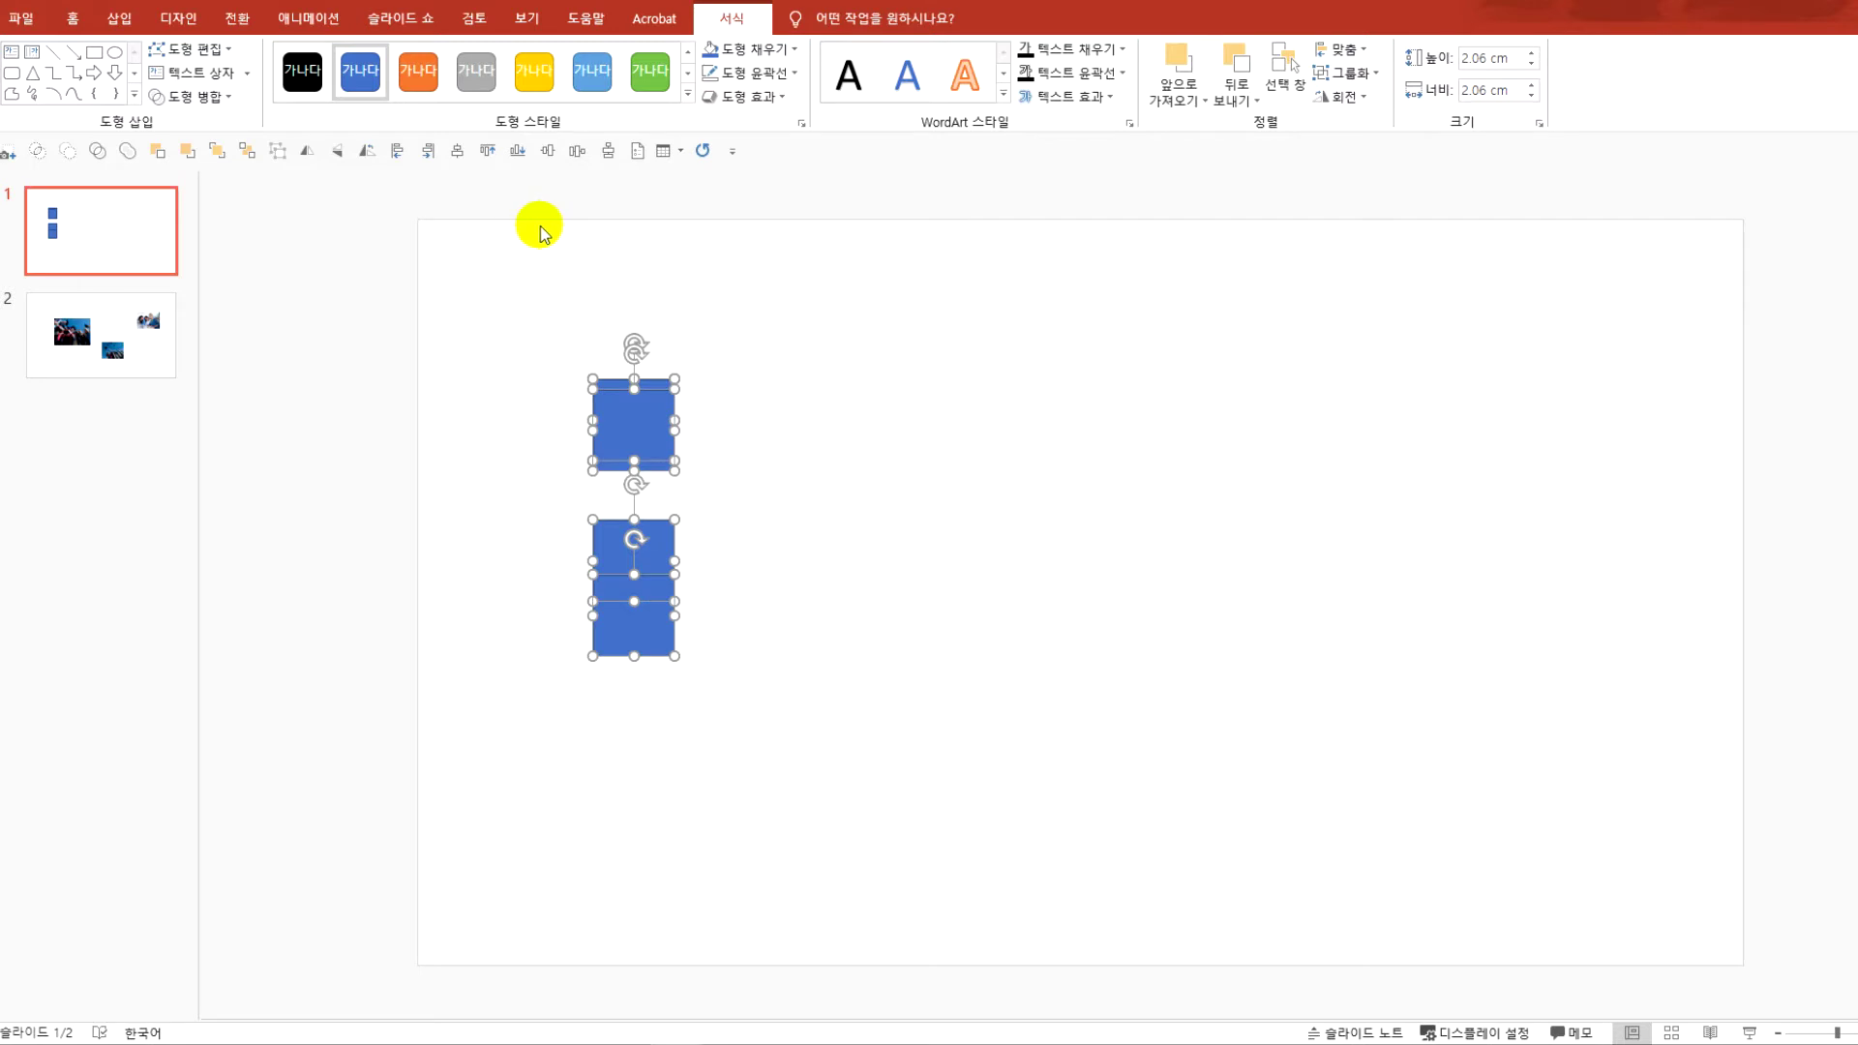
left_click(1339, 51)
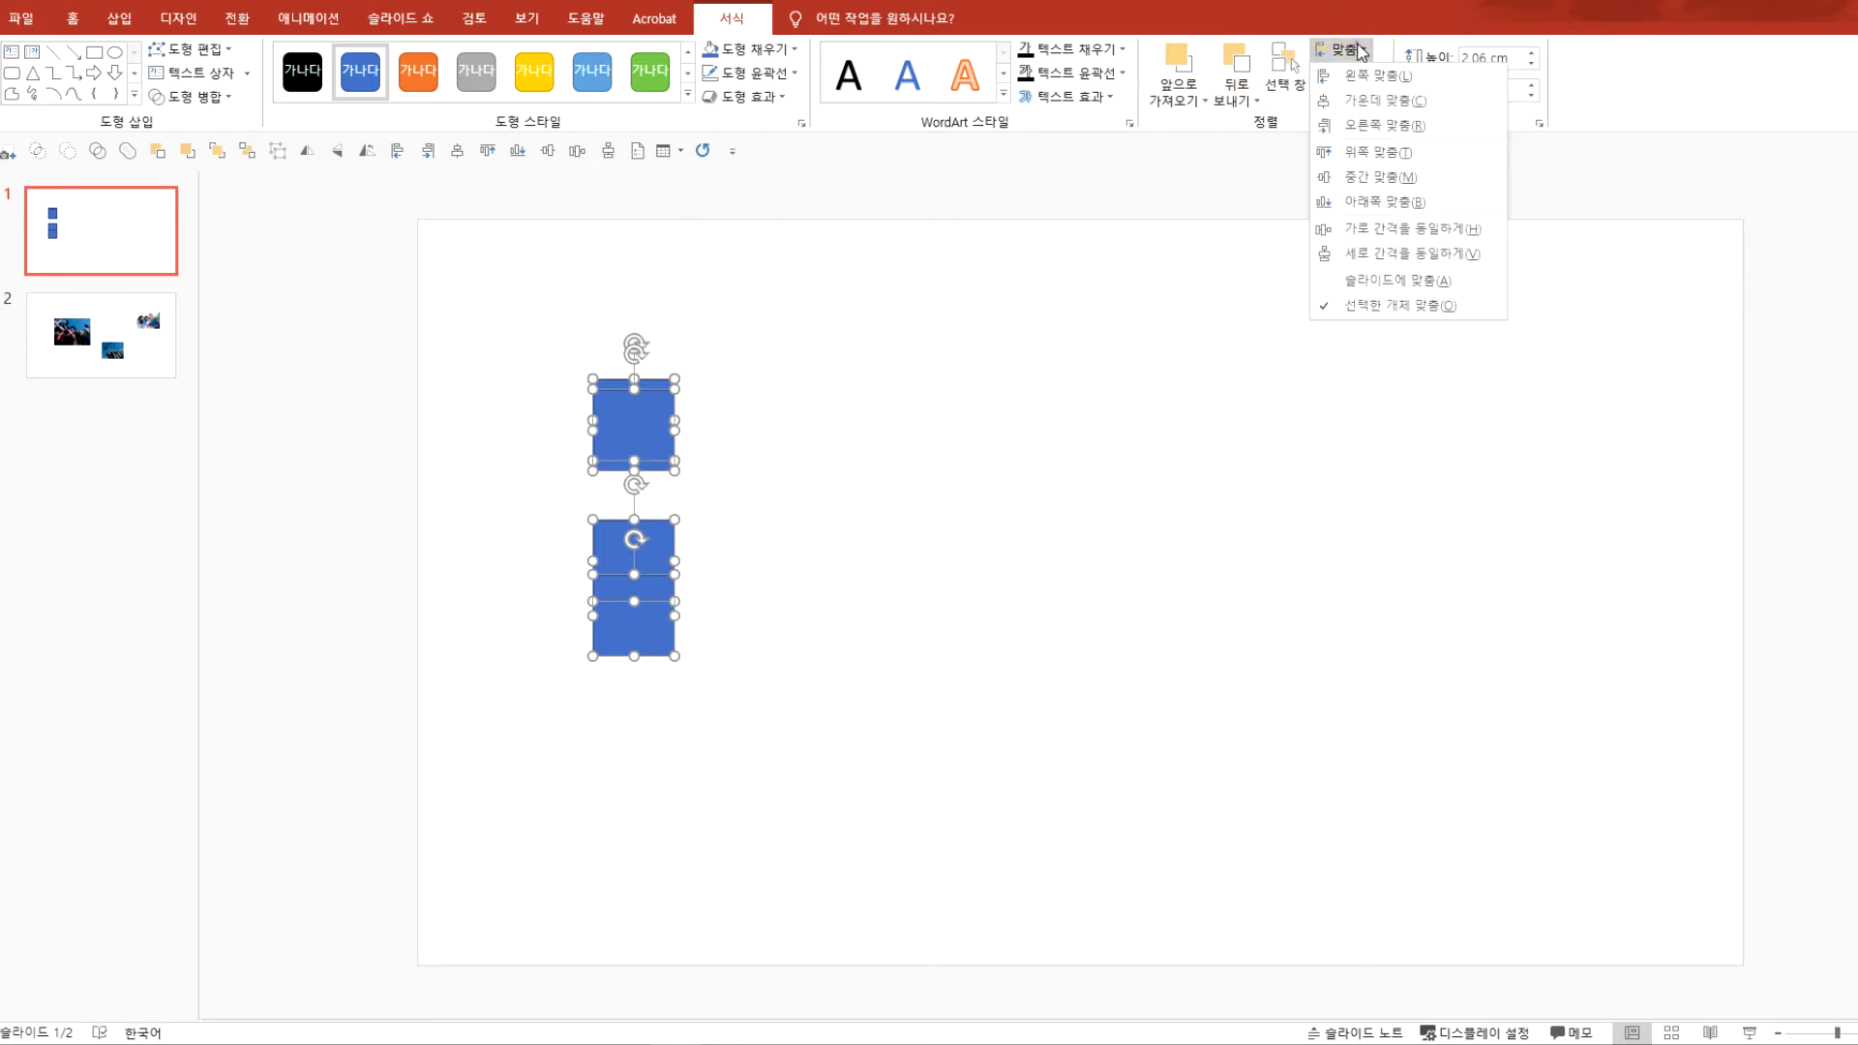
left_click(1344, 102)
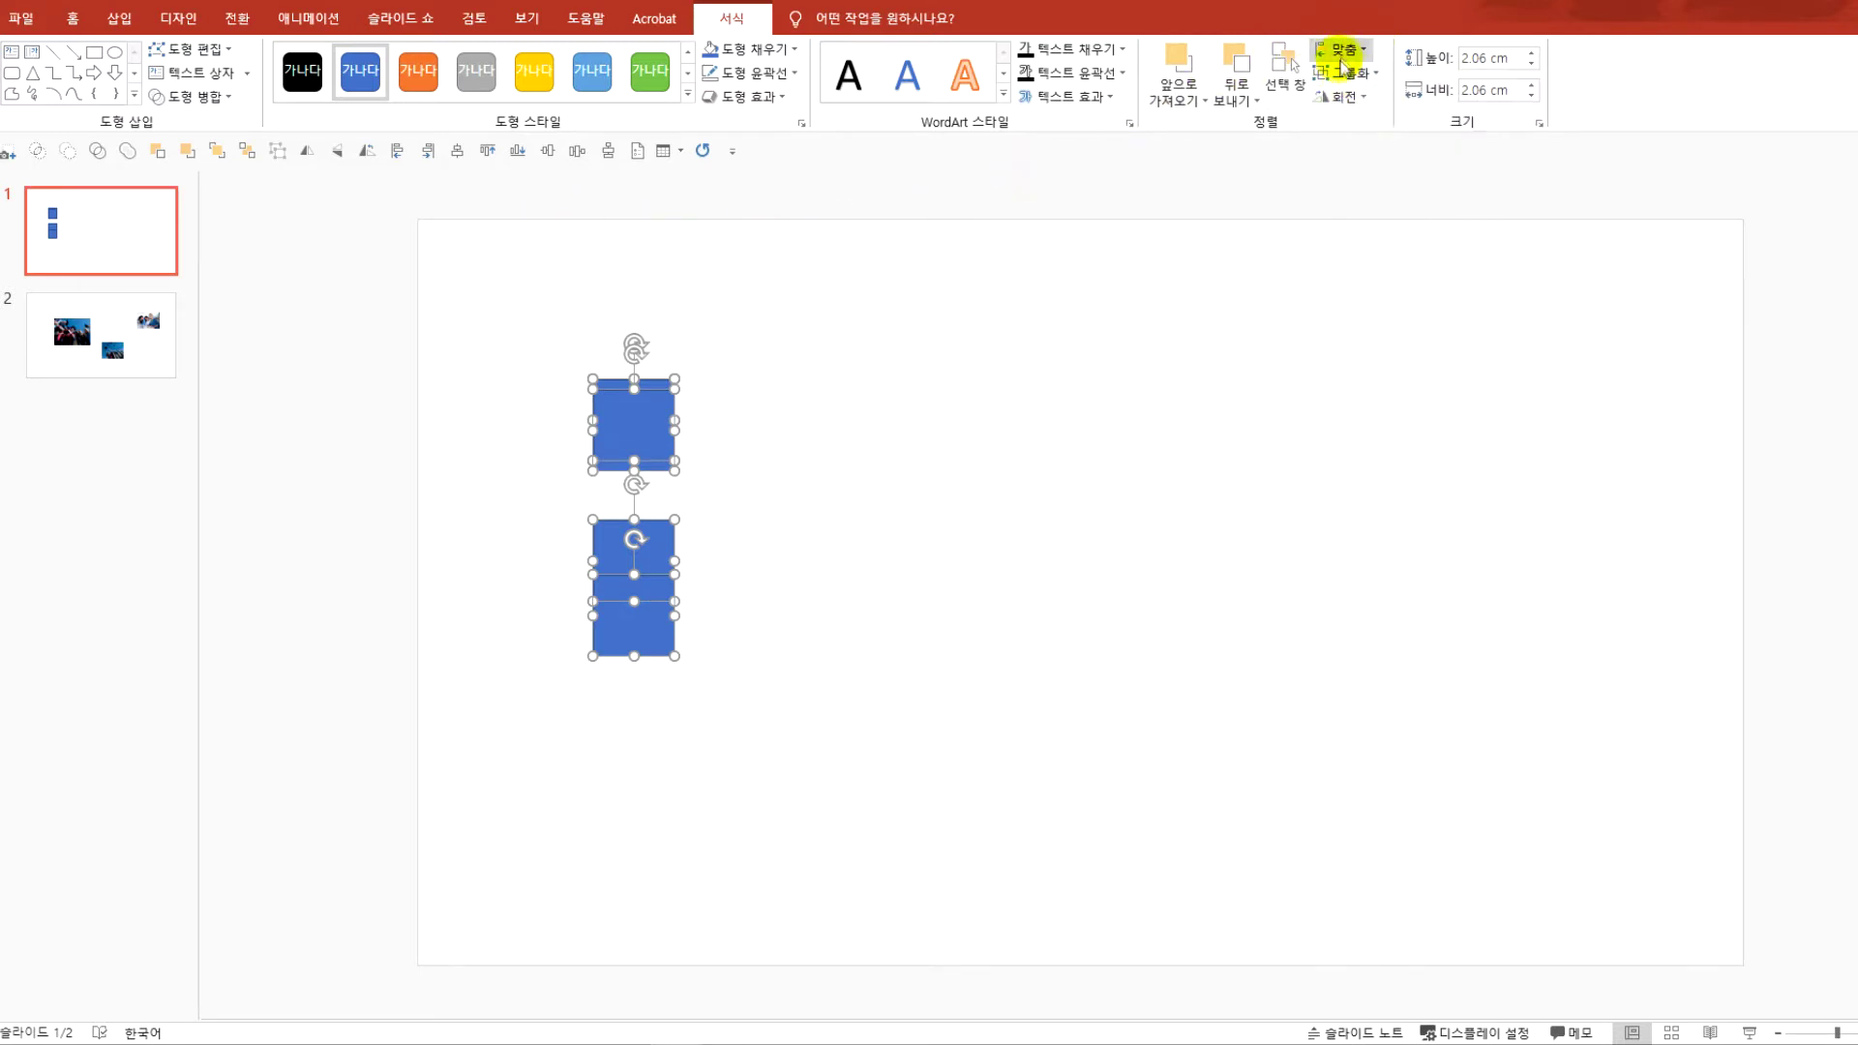
left_click(1106, 377)
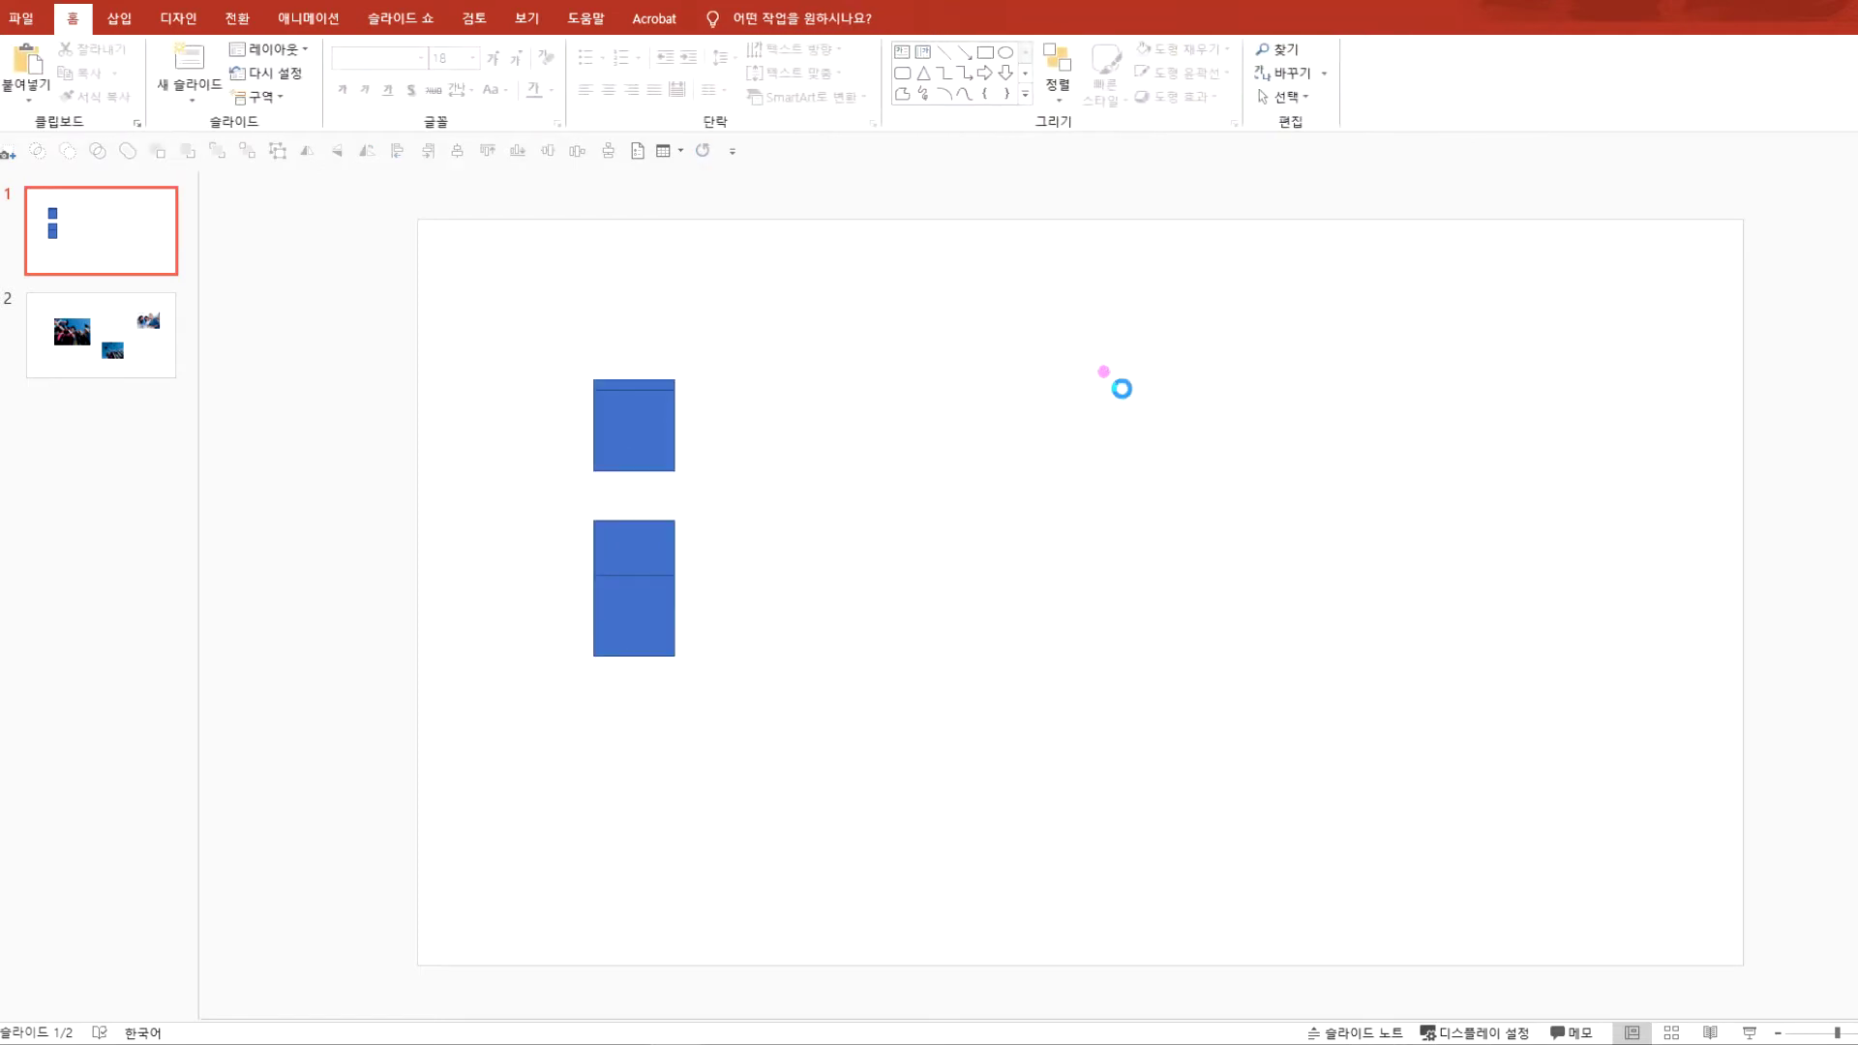
key("ctrl+z")
key("ctrl+z")
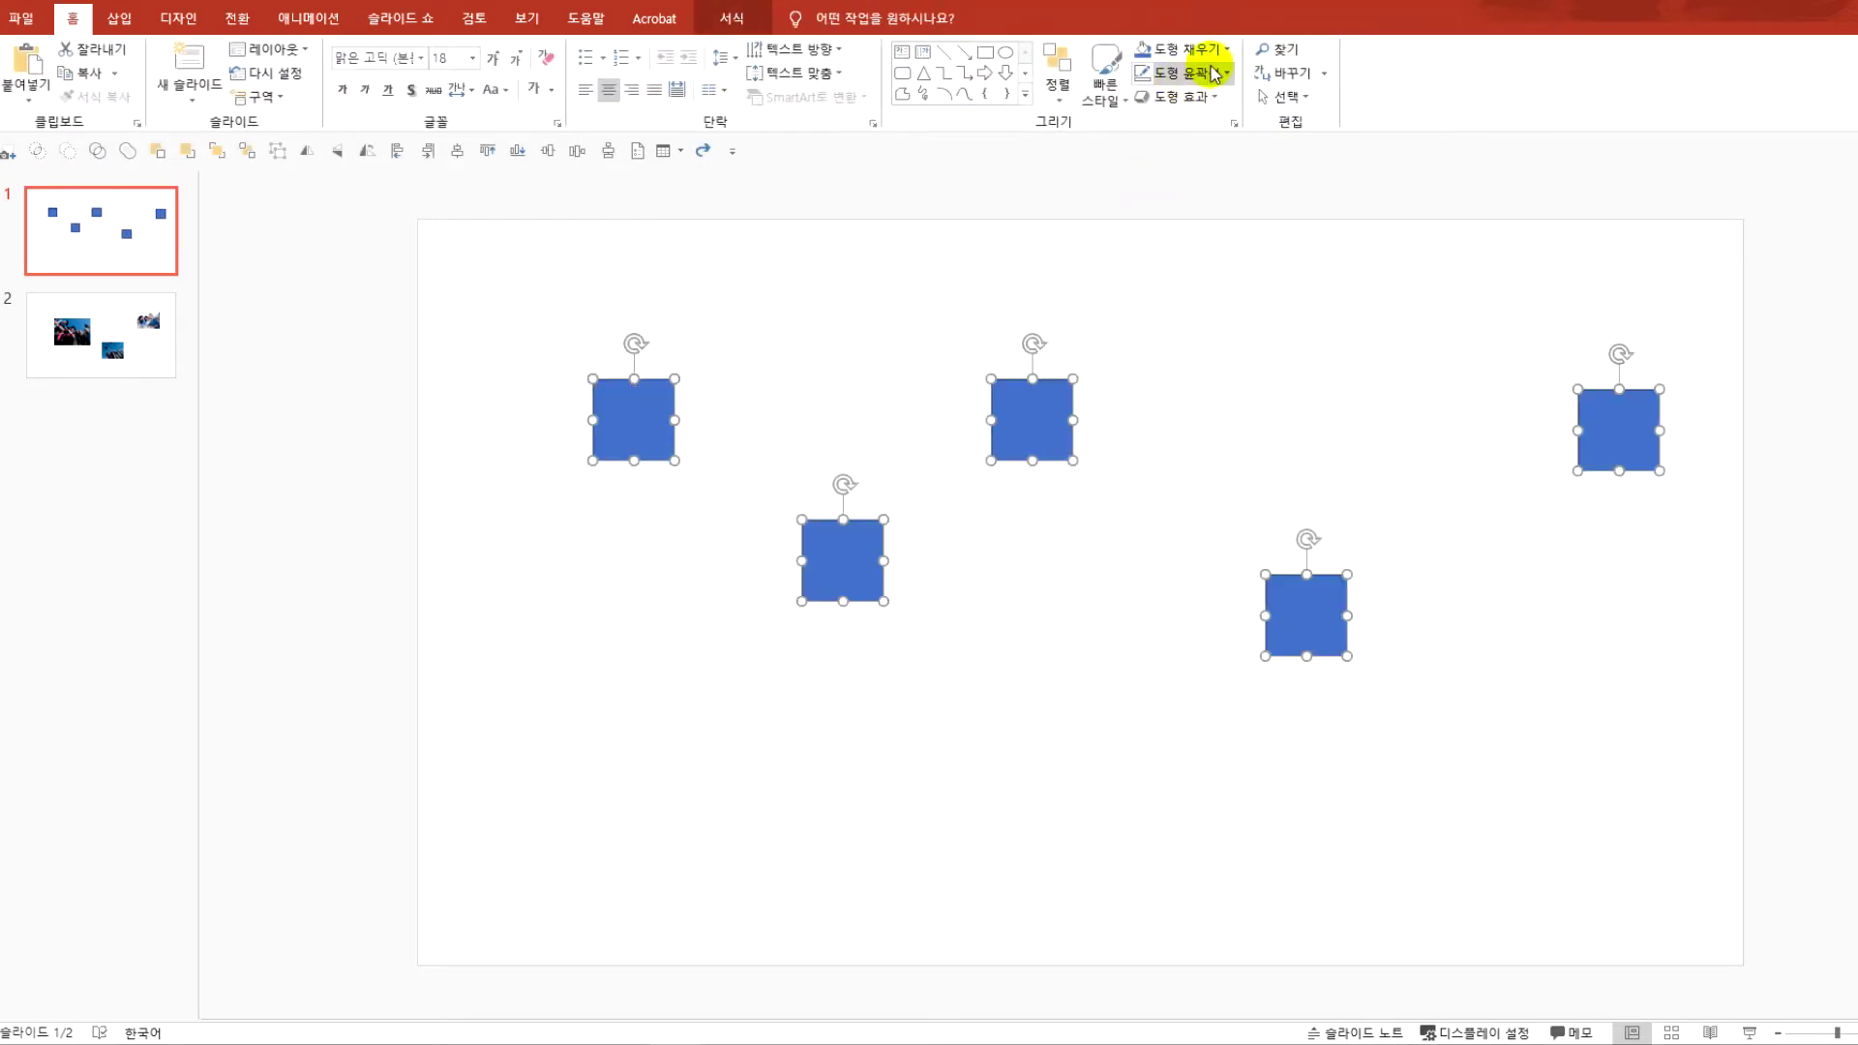
Align the five squares on their horizontal center (가운데 맞춤) and undo the alignment
left_click(732, 18)
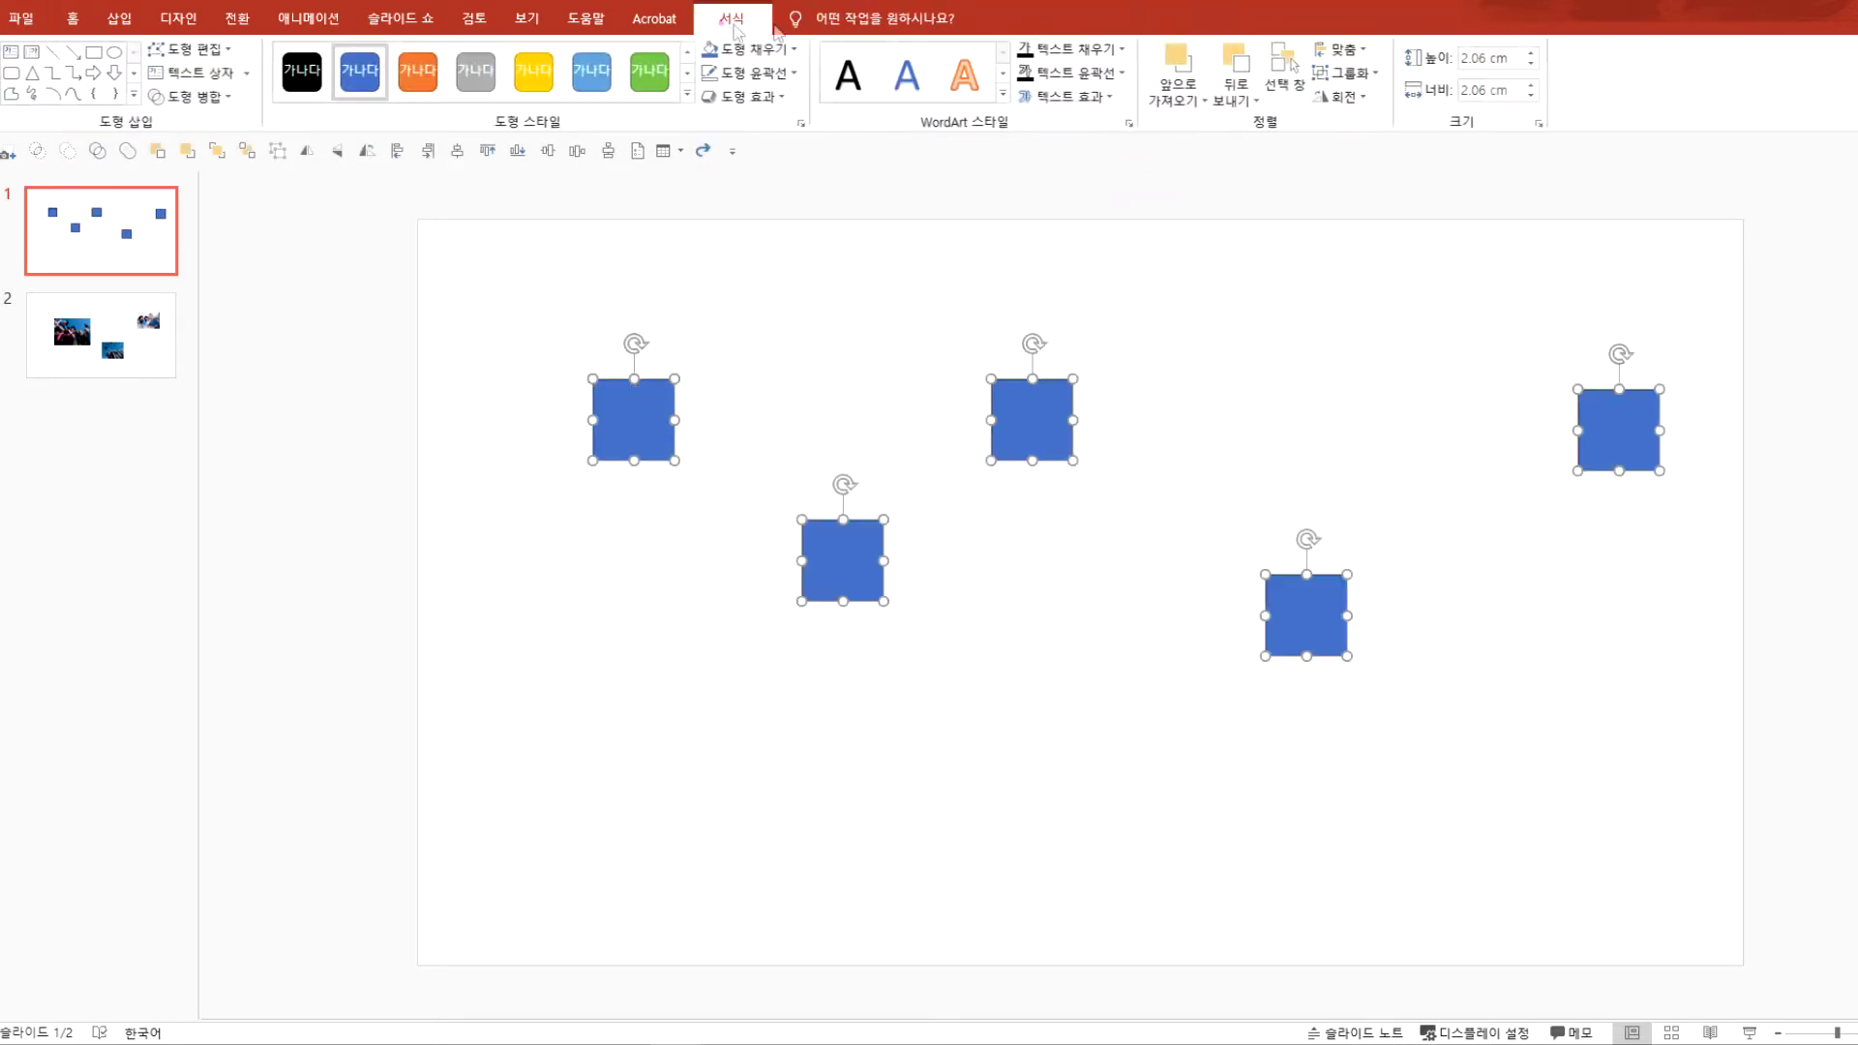
left_click(1335, 51)
left_click(1374, 101)
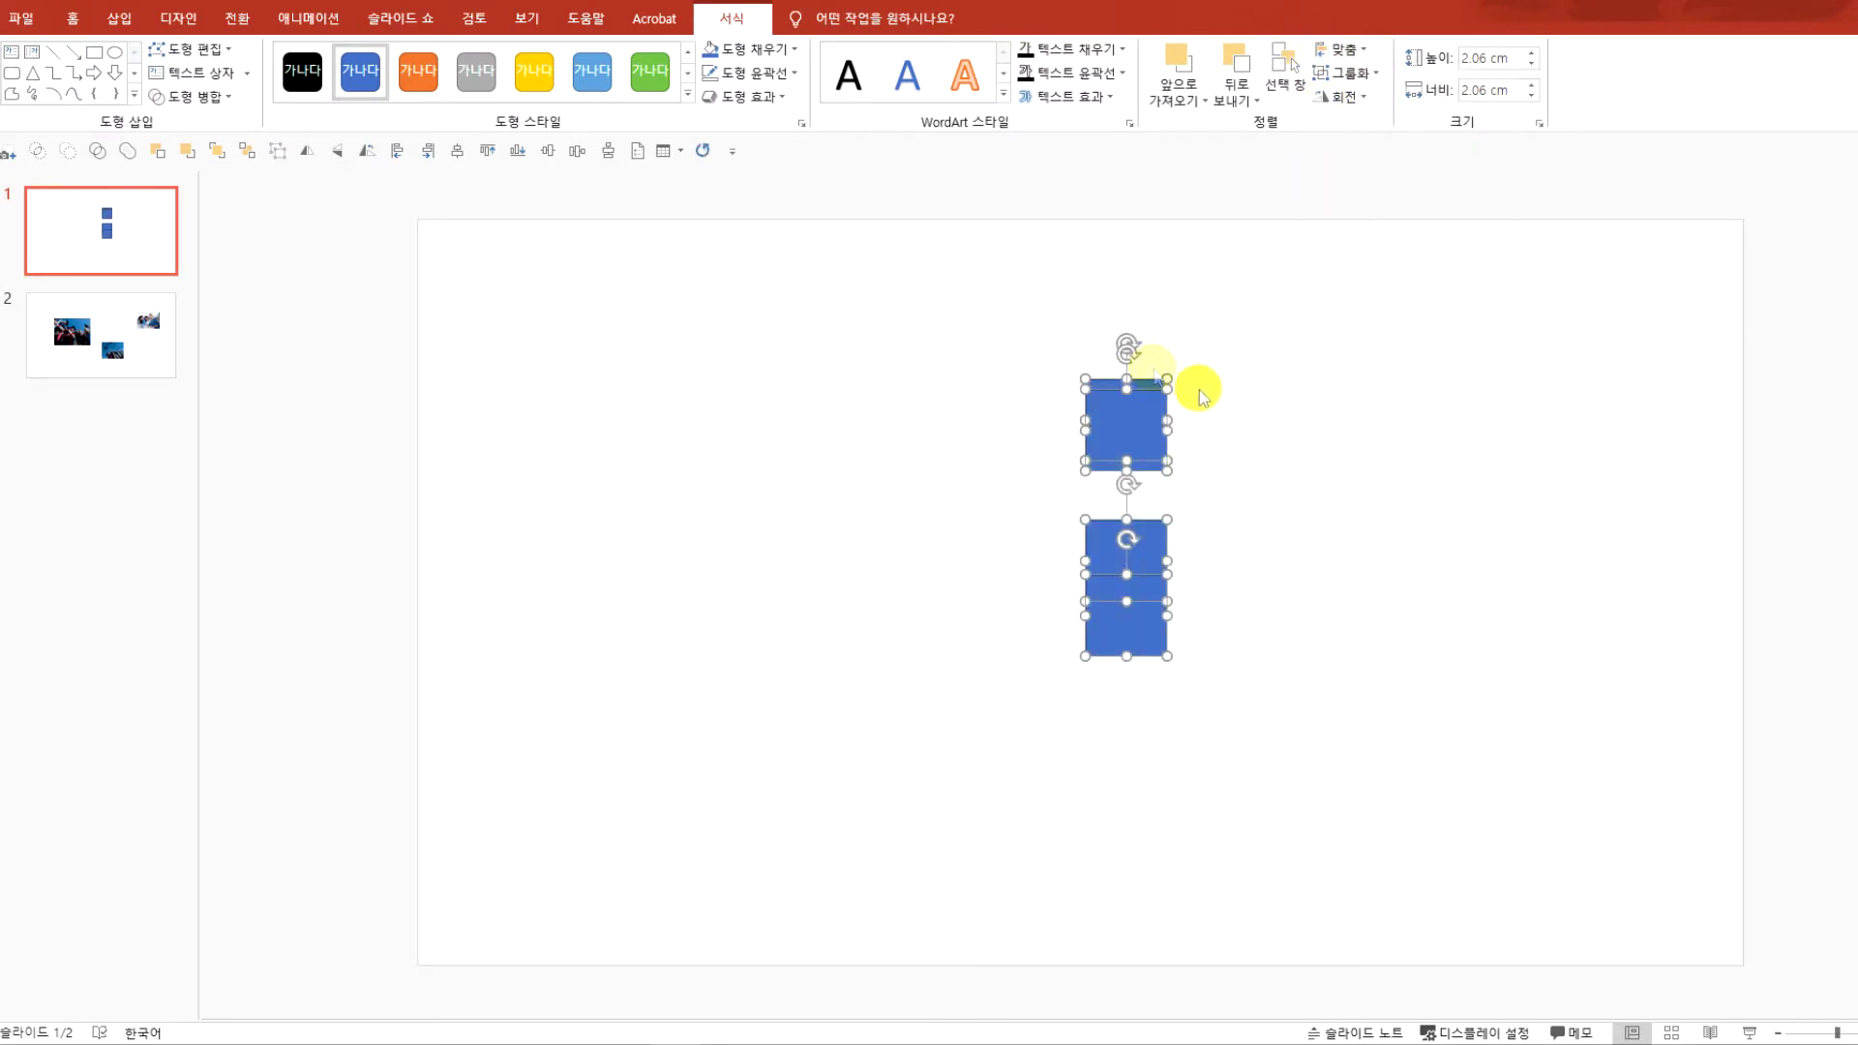
left_click(1252, 619)
key("ctrl+z")
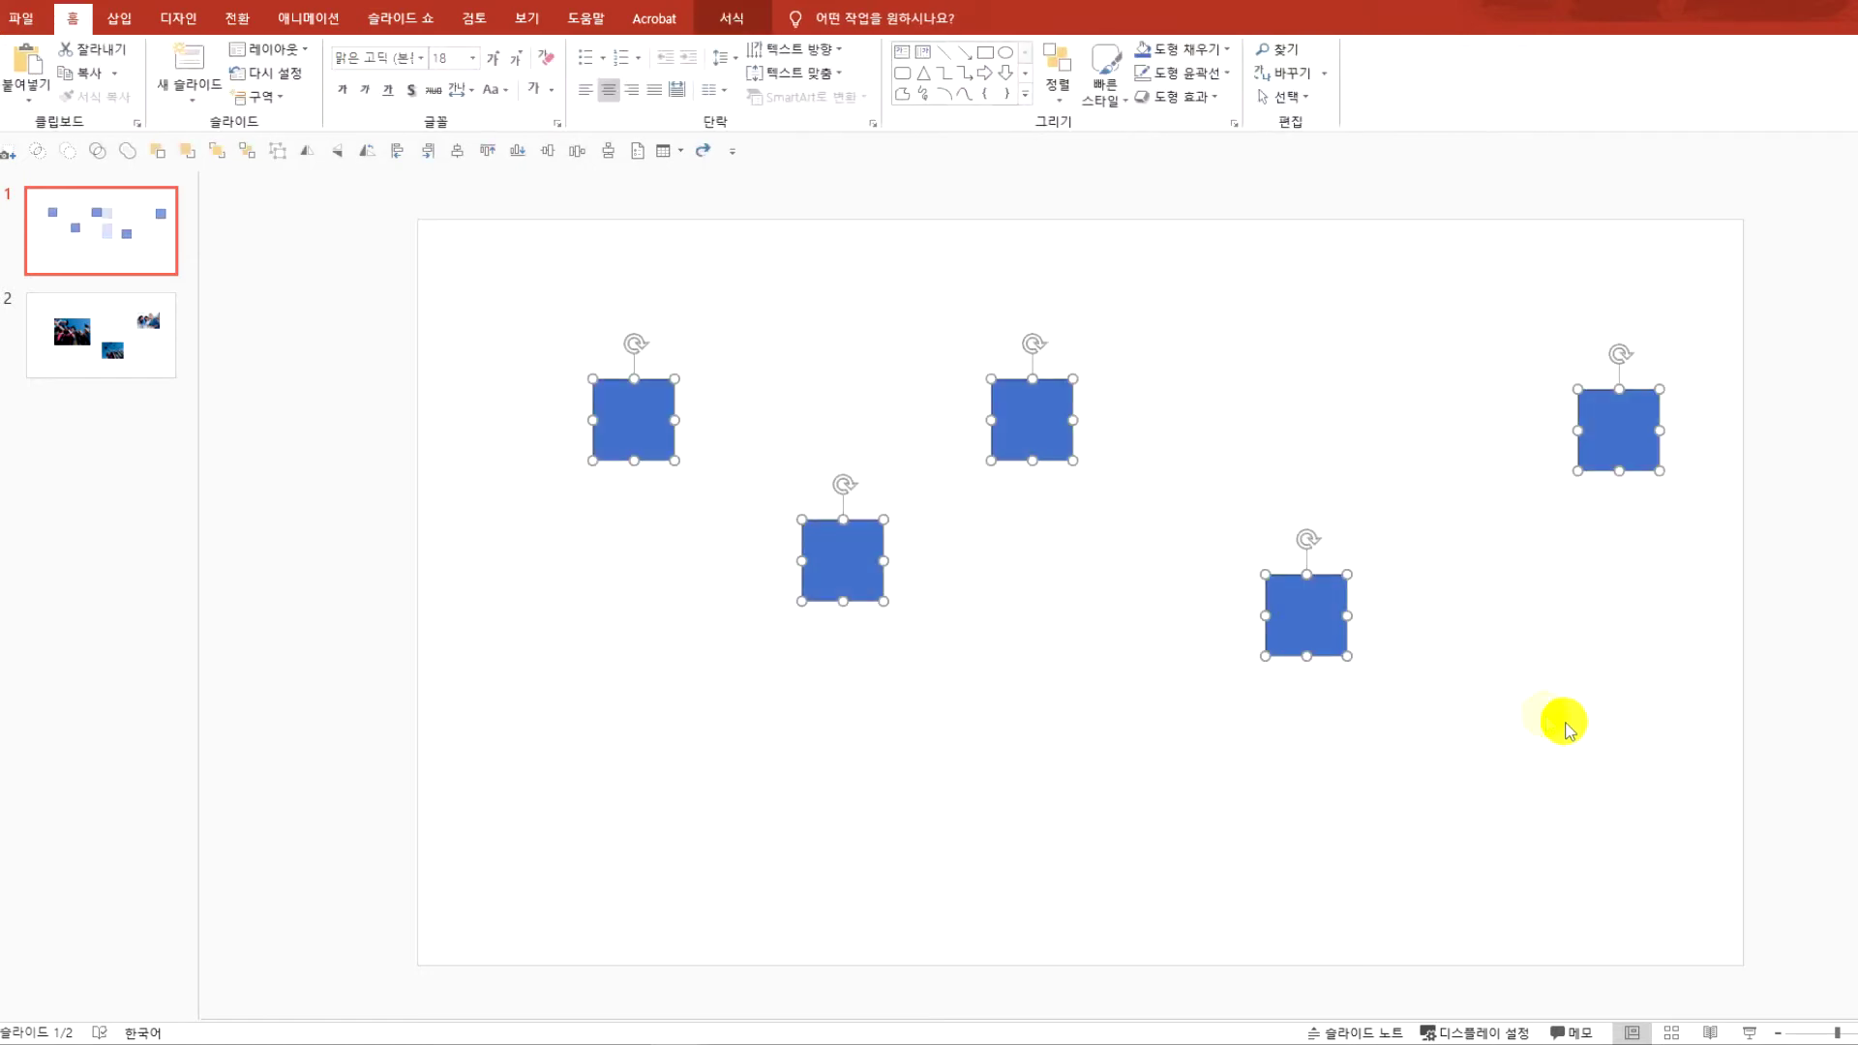
Align the five squares to the right (오른쪽 맞춤) and undo the alignment
left_click(732, 18)
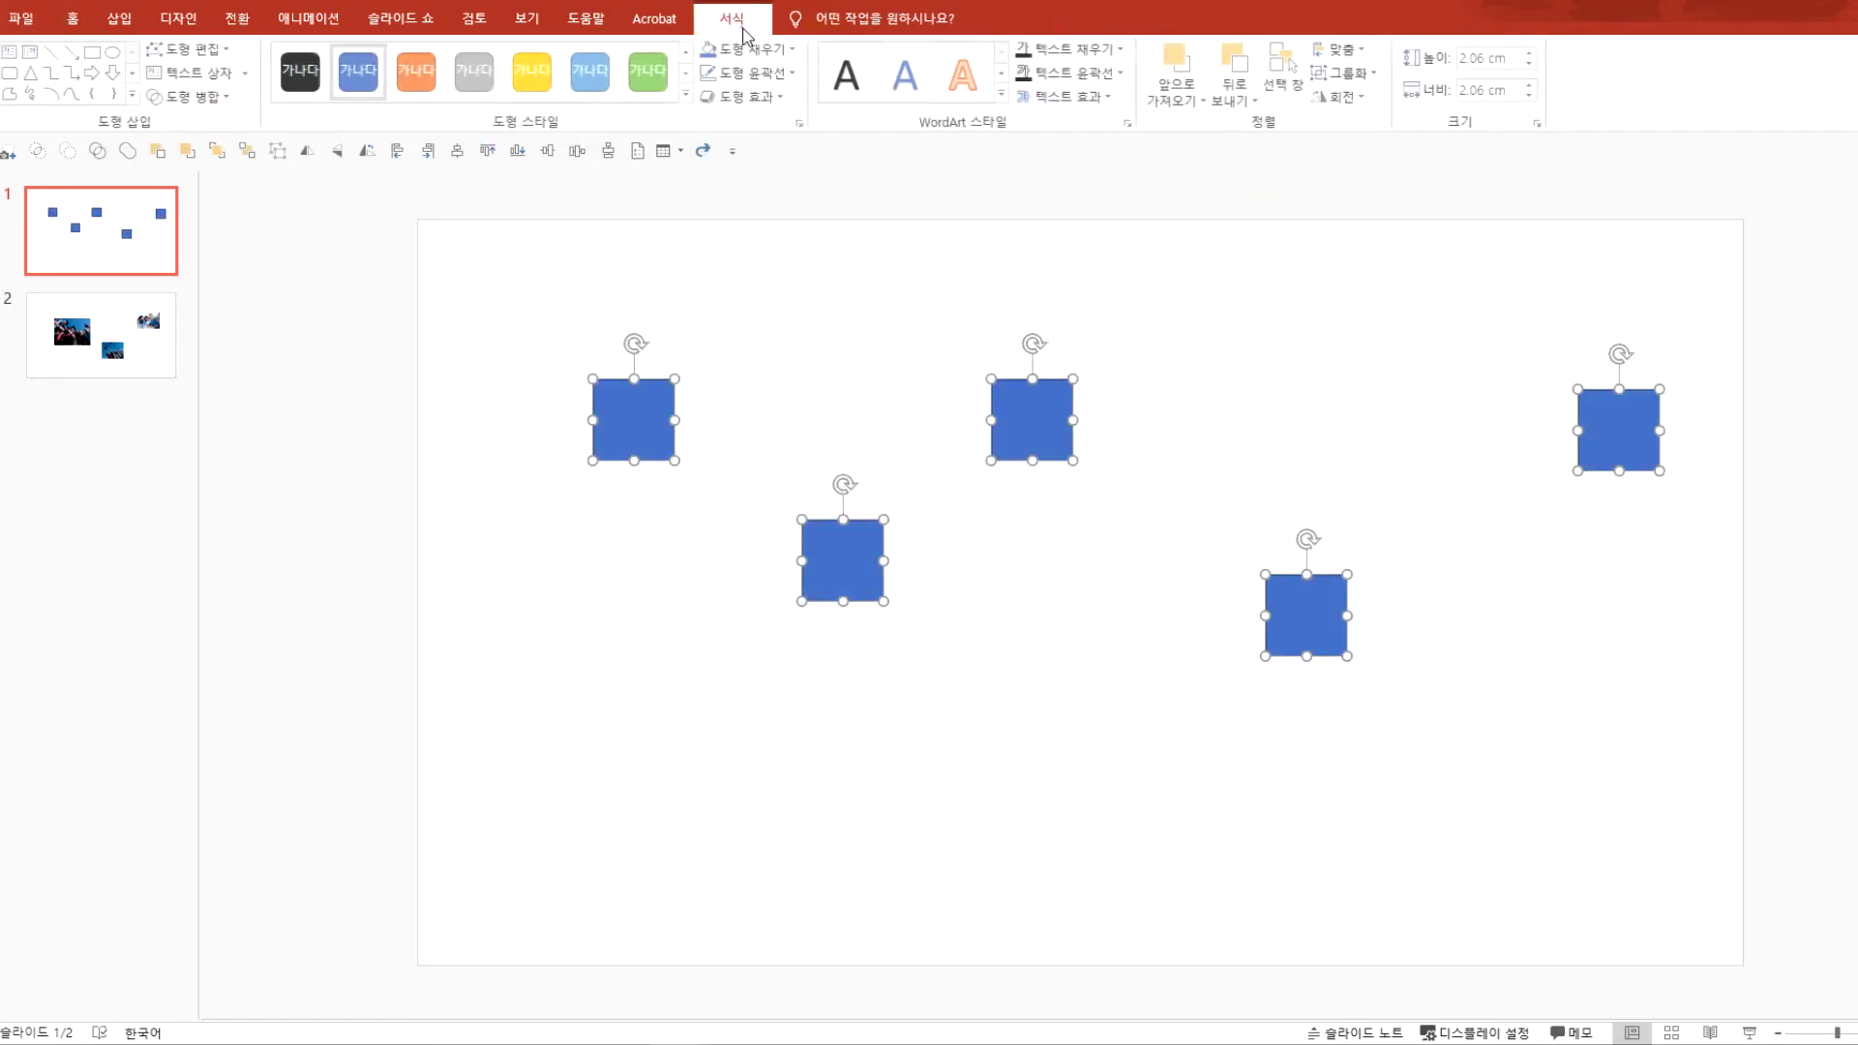
left_click(1345, 49)
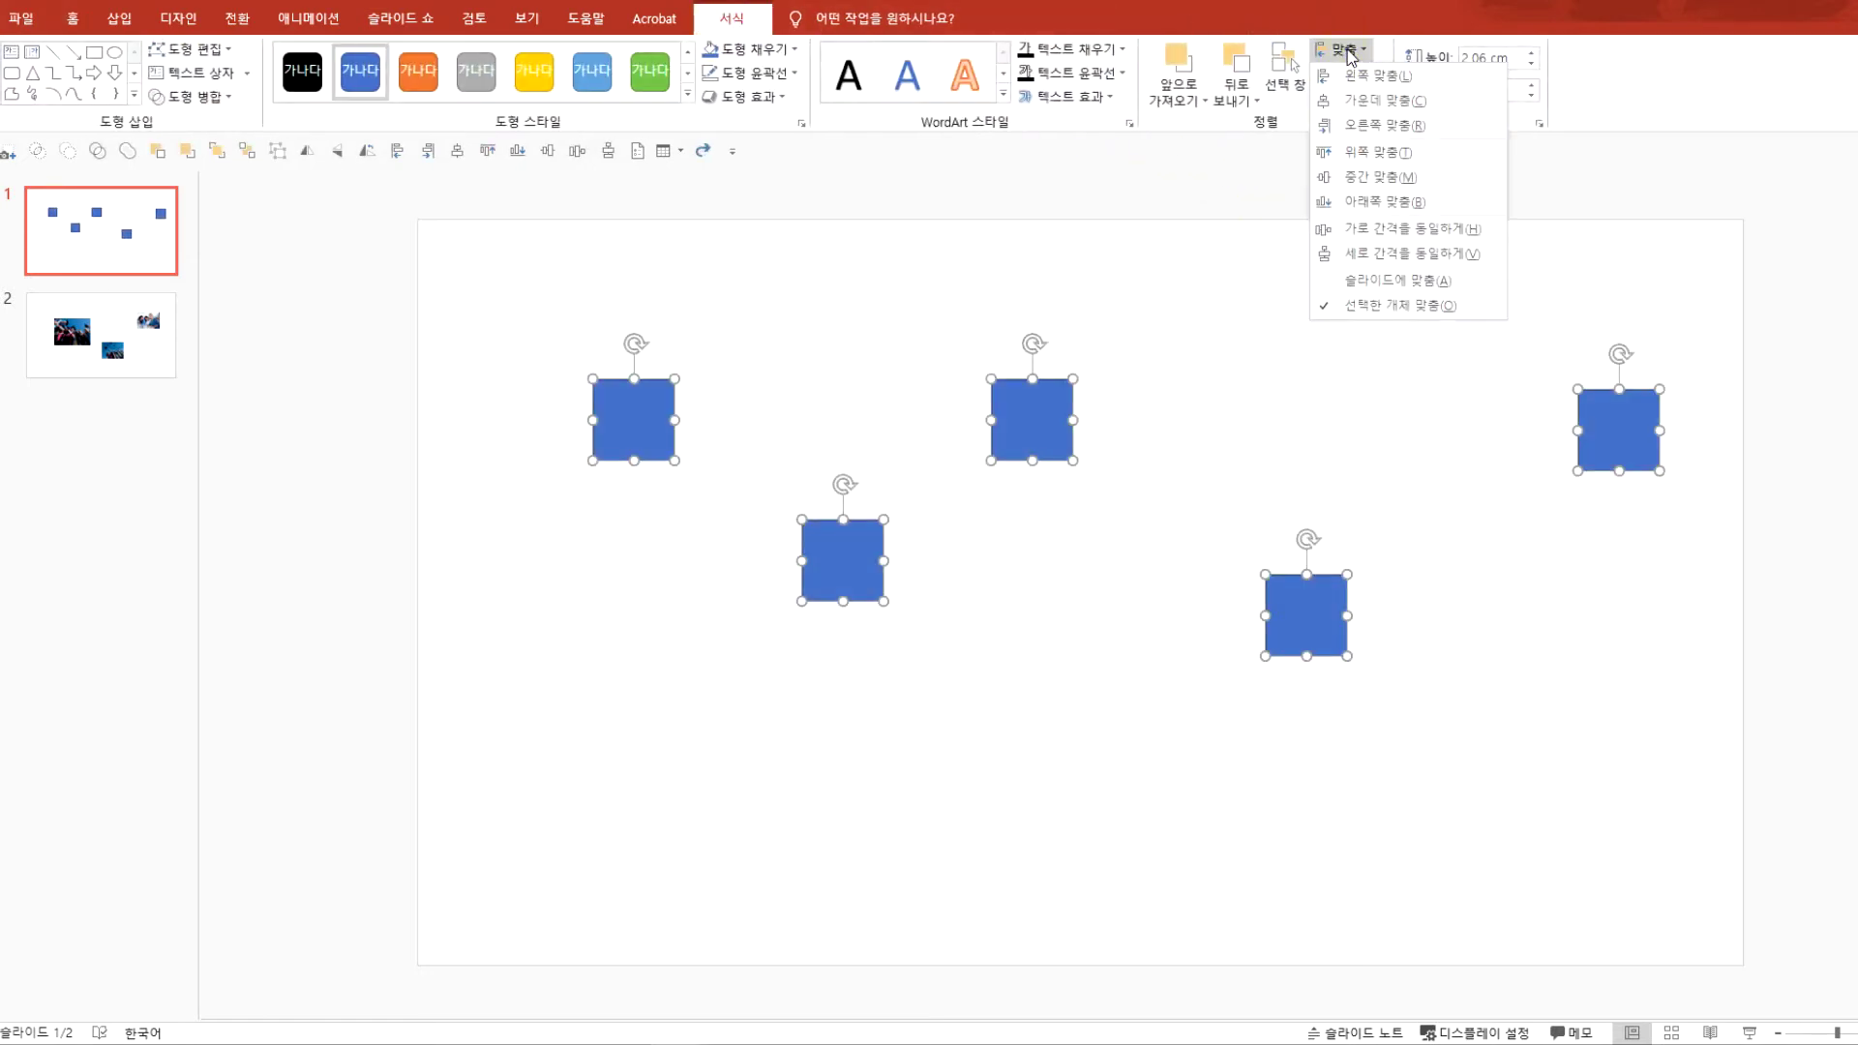
left_click(1359, 128)
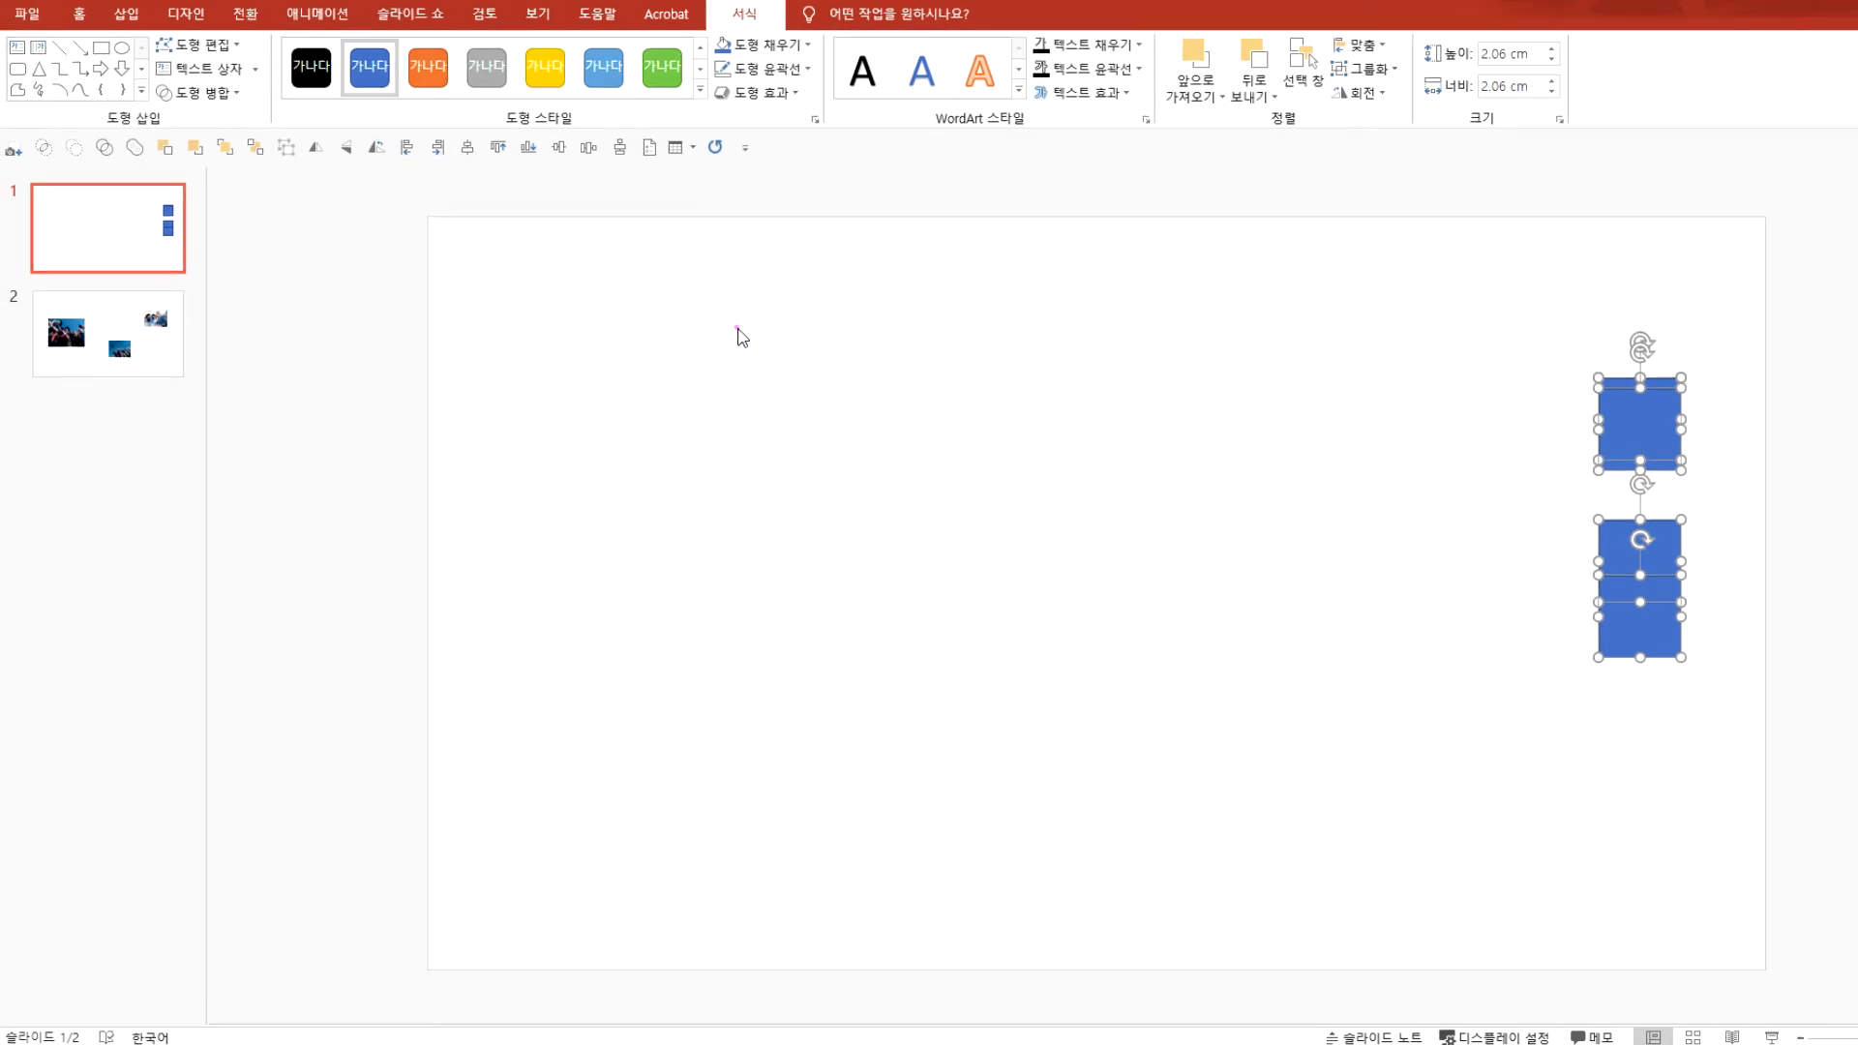
key("ctrl+z")
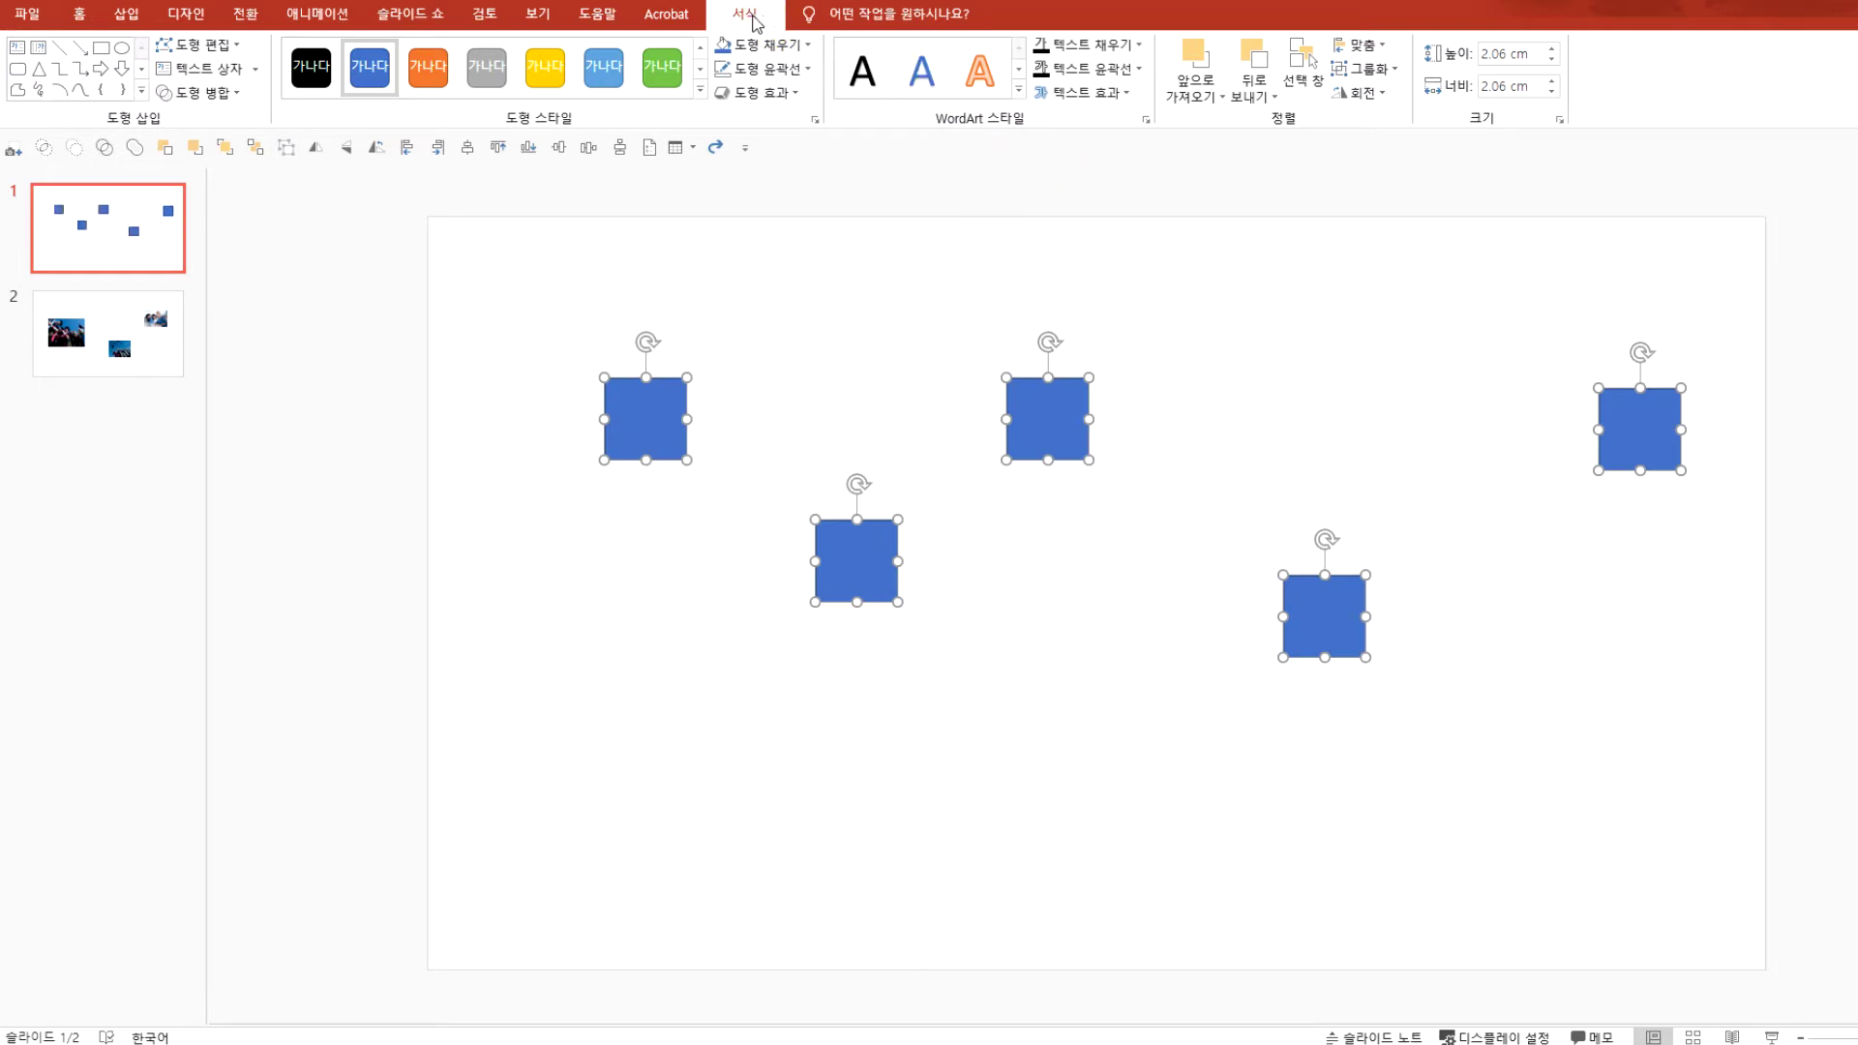
Align the five squares to their middle (중간 맞춤) and distribute them with equal horizontal spacing
left_click(1359, 44)
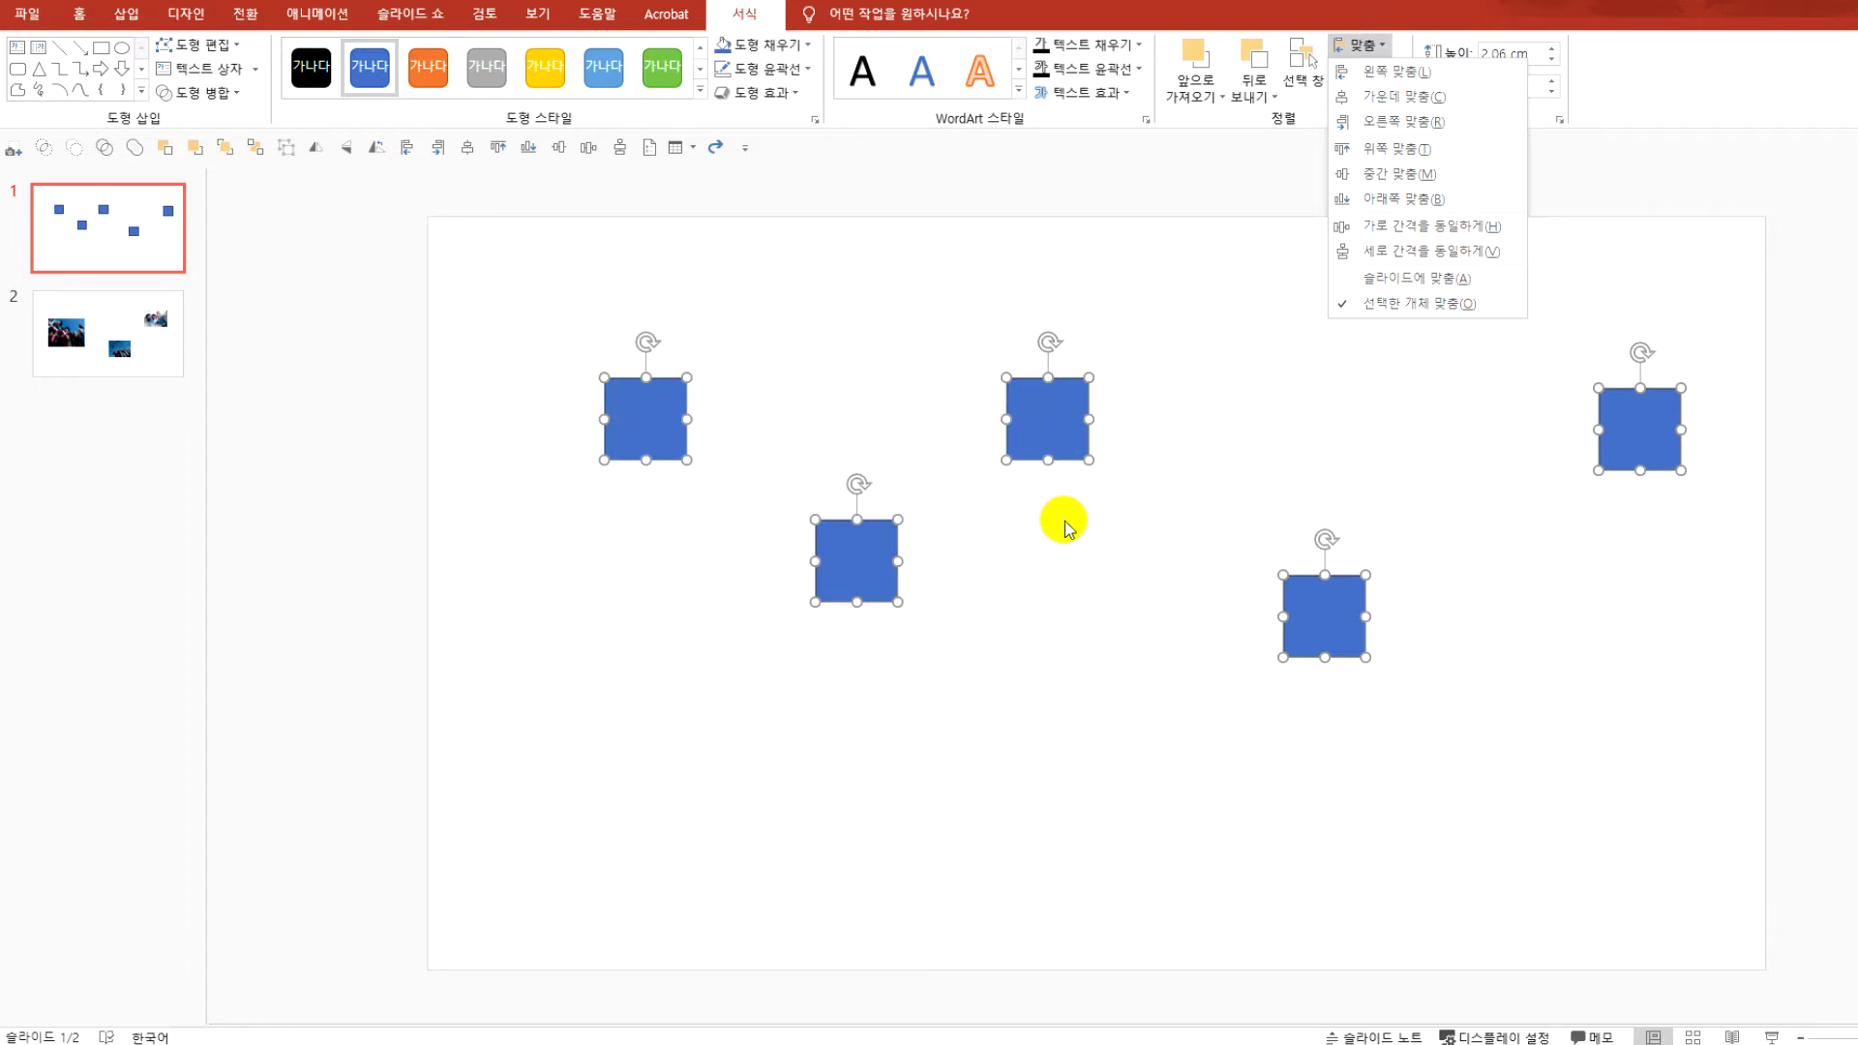
left_click(1348, 176)
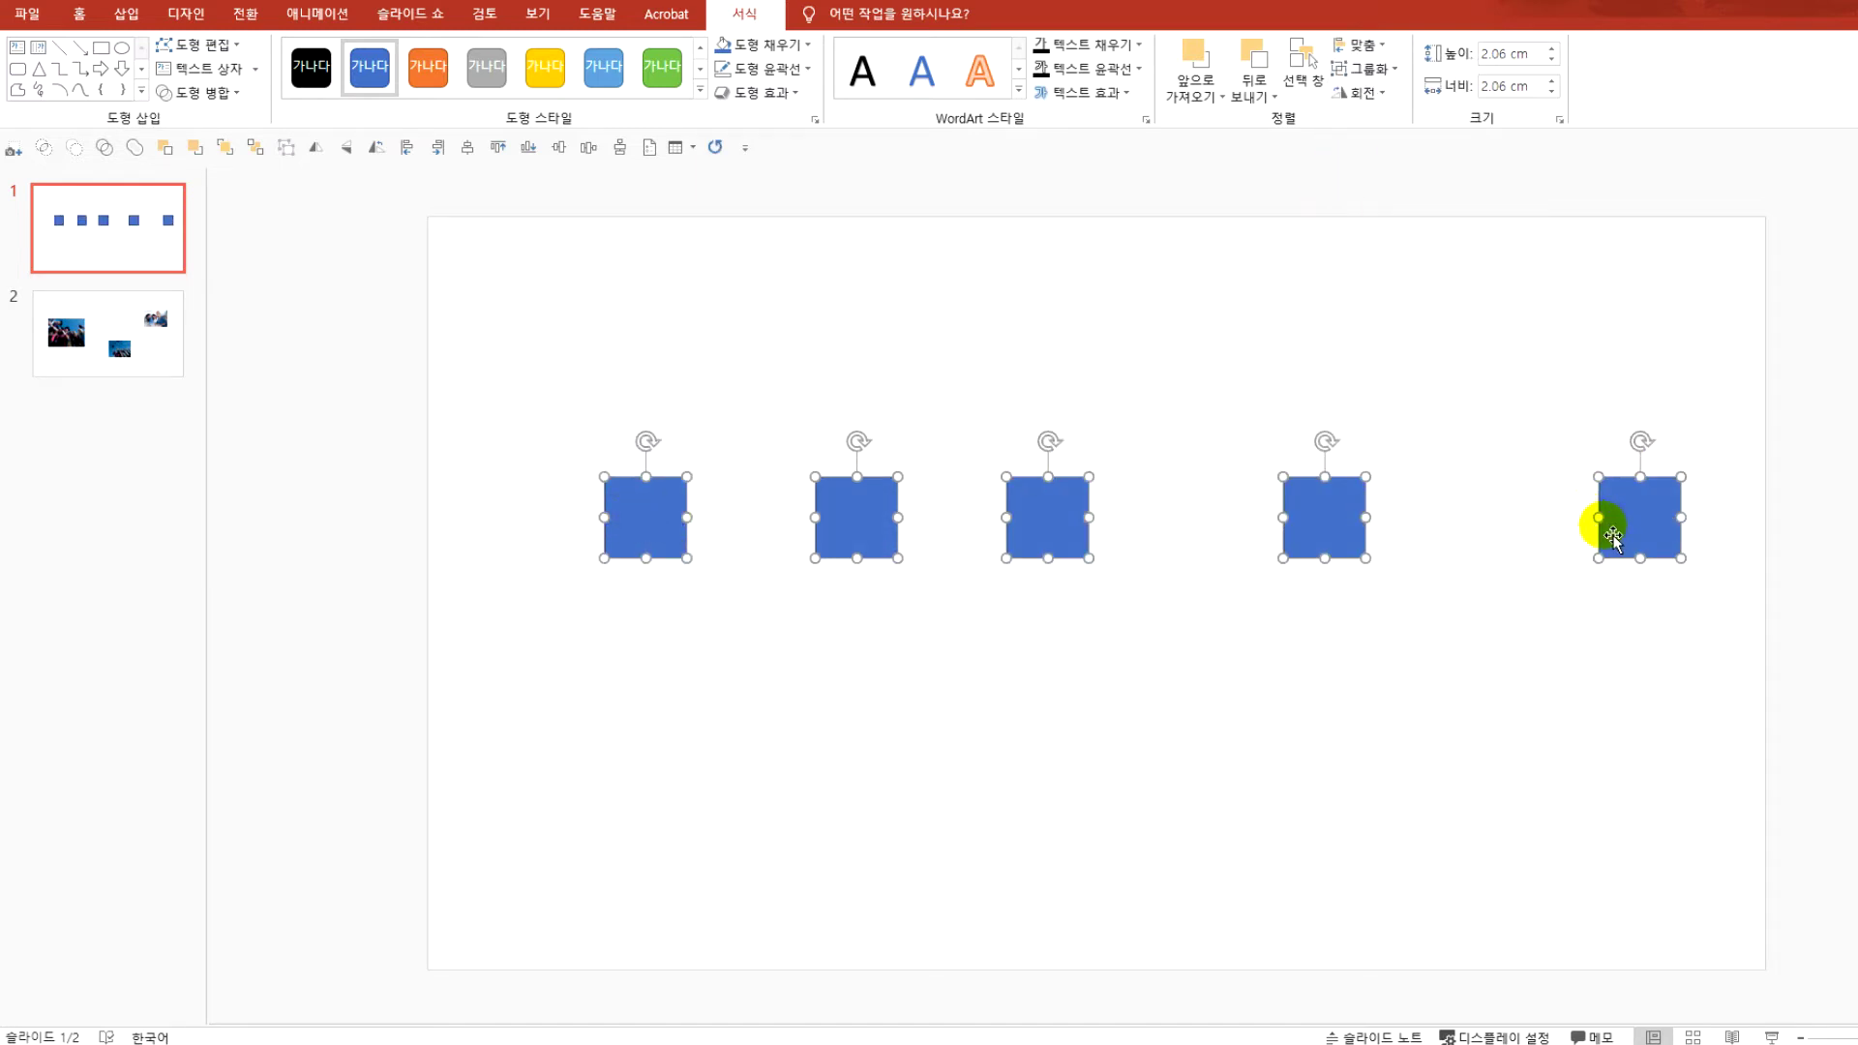
left_click(1374, 49)
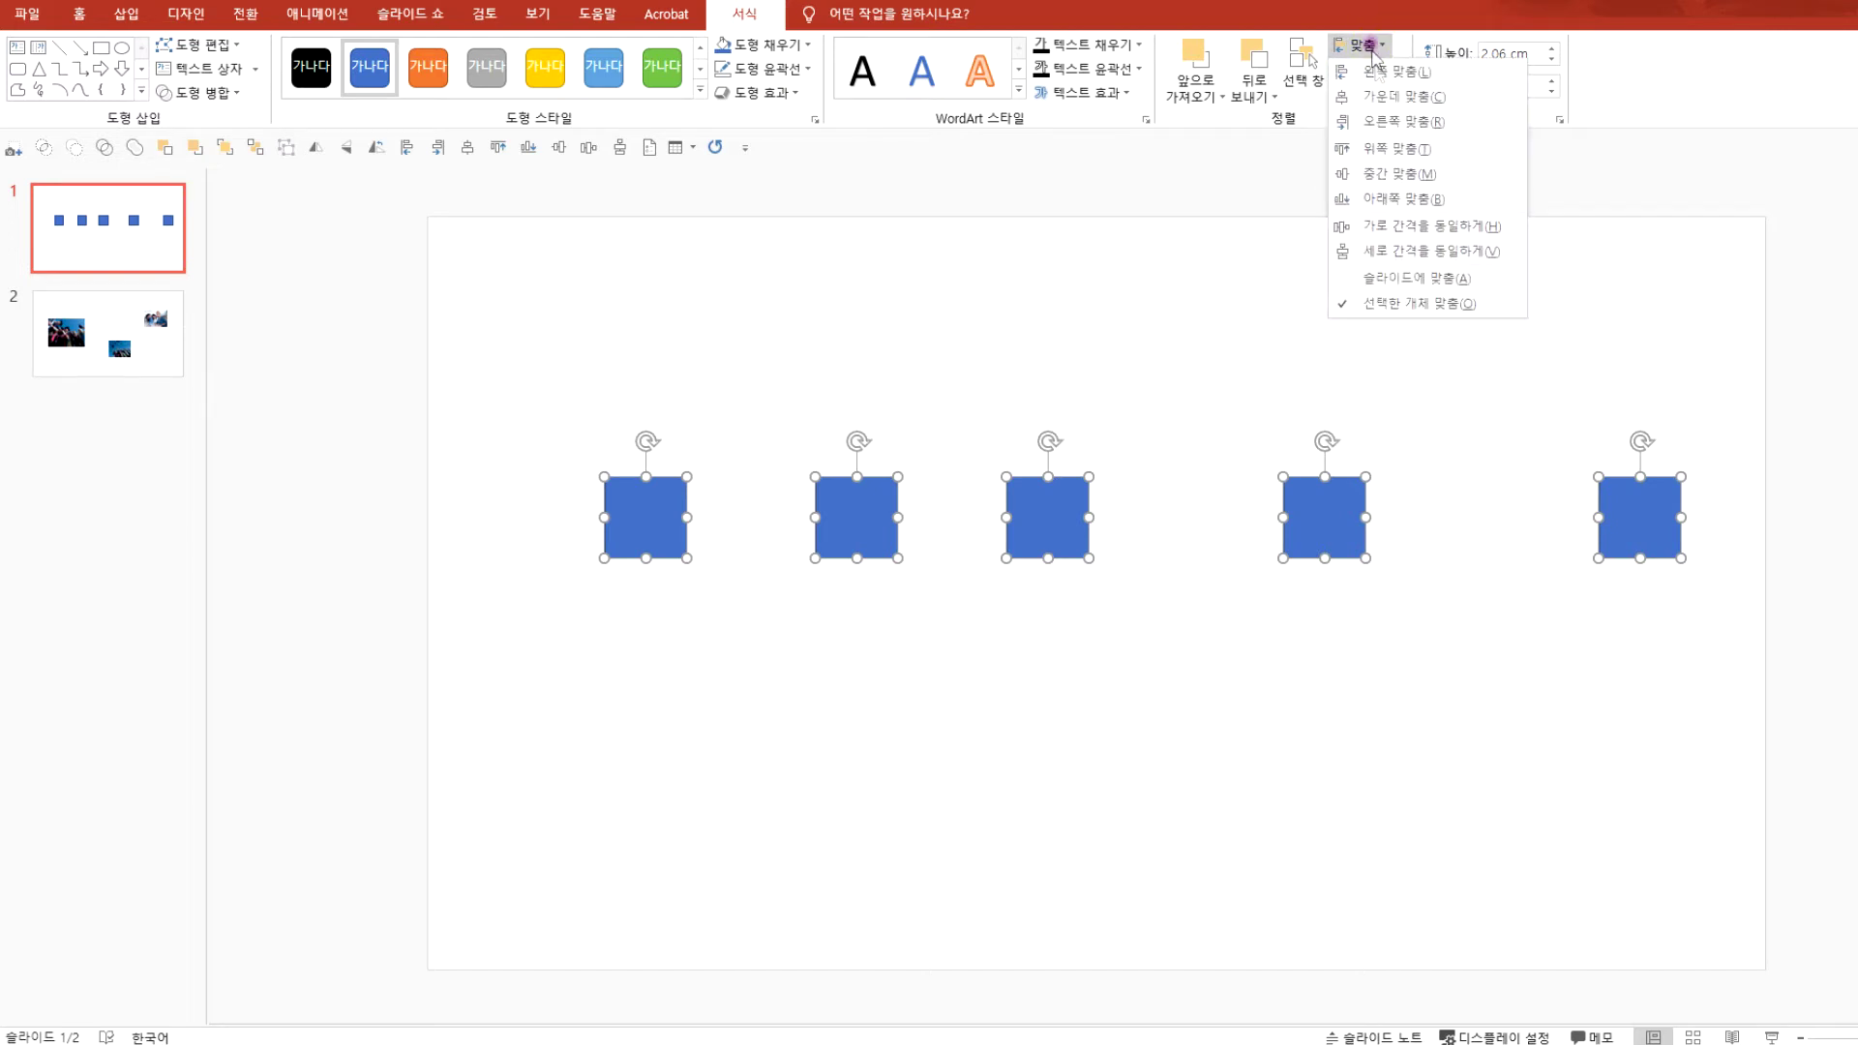
left_click(1405, 230)
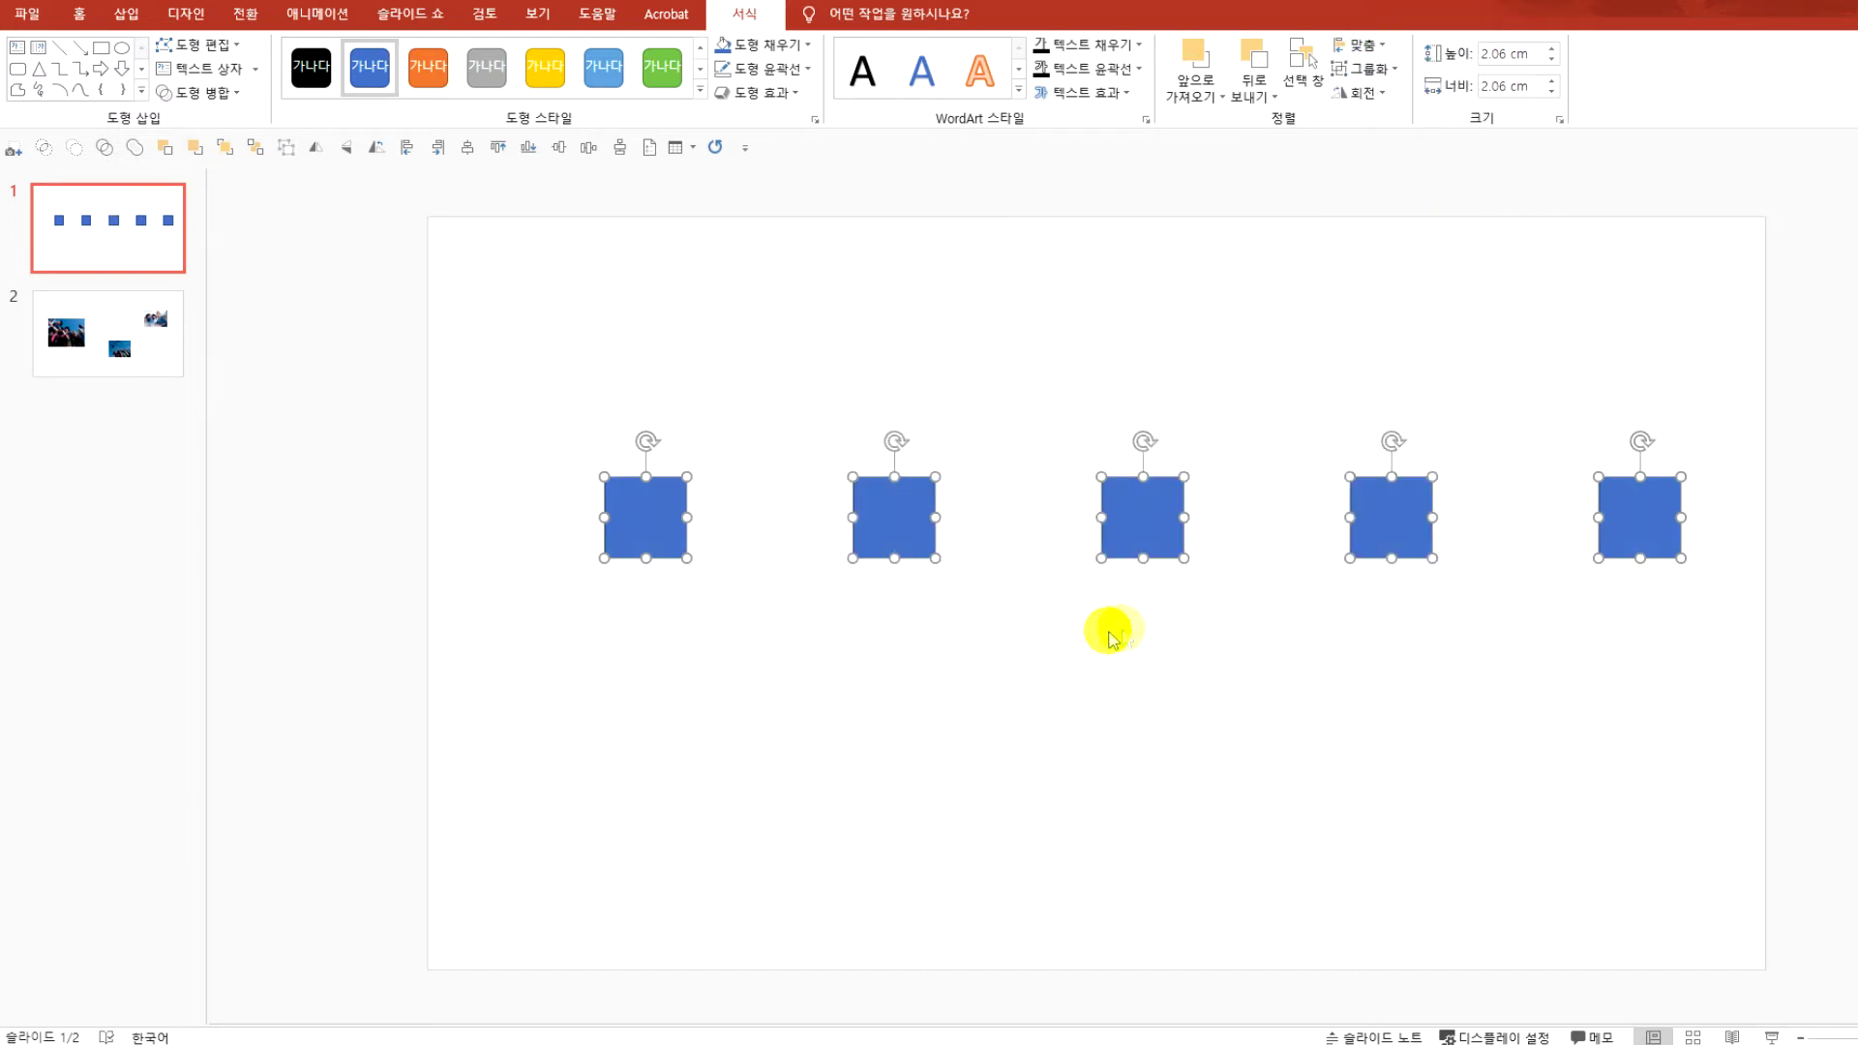
left_click(674, 520)
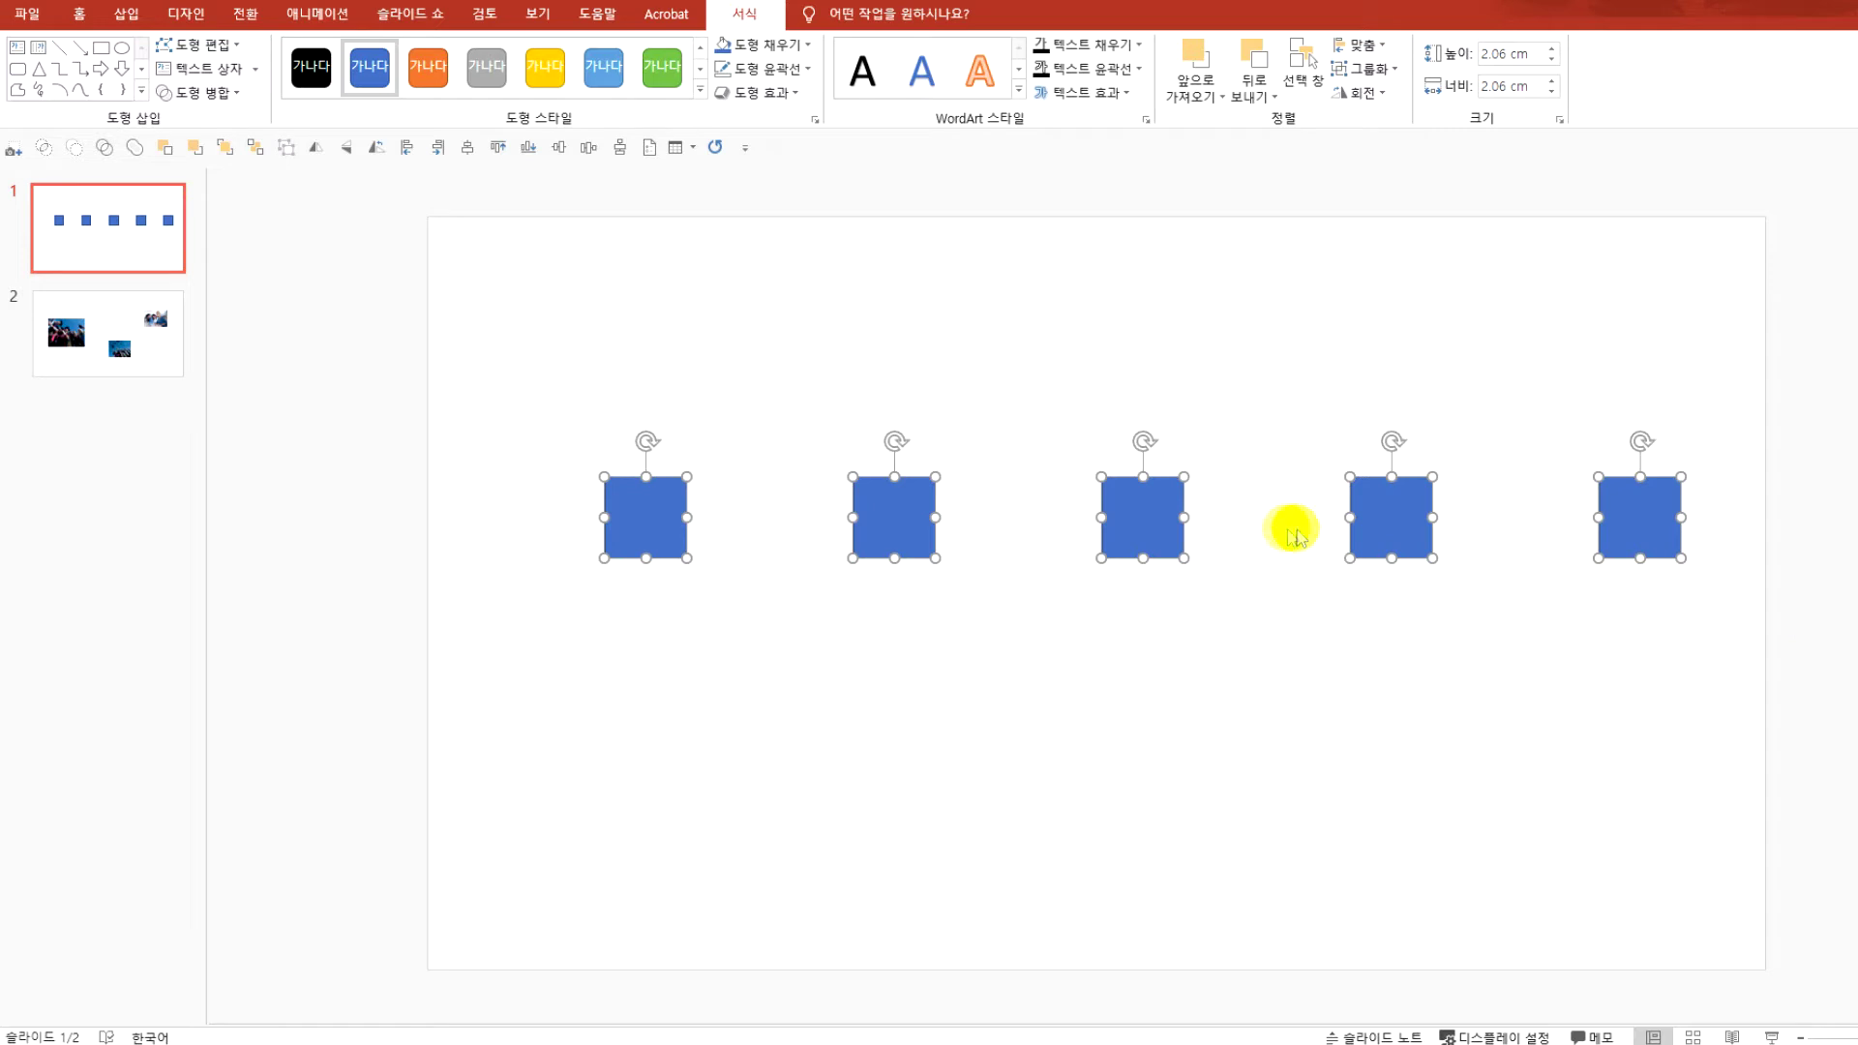
left_click(1639, 553)
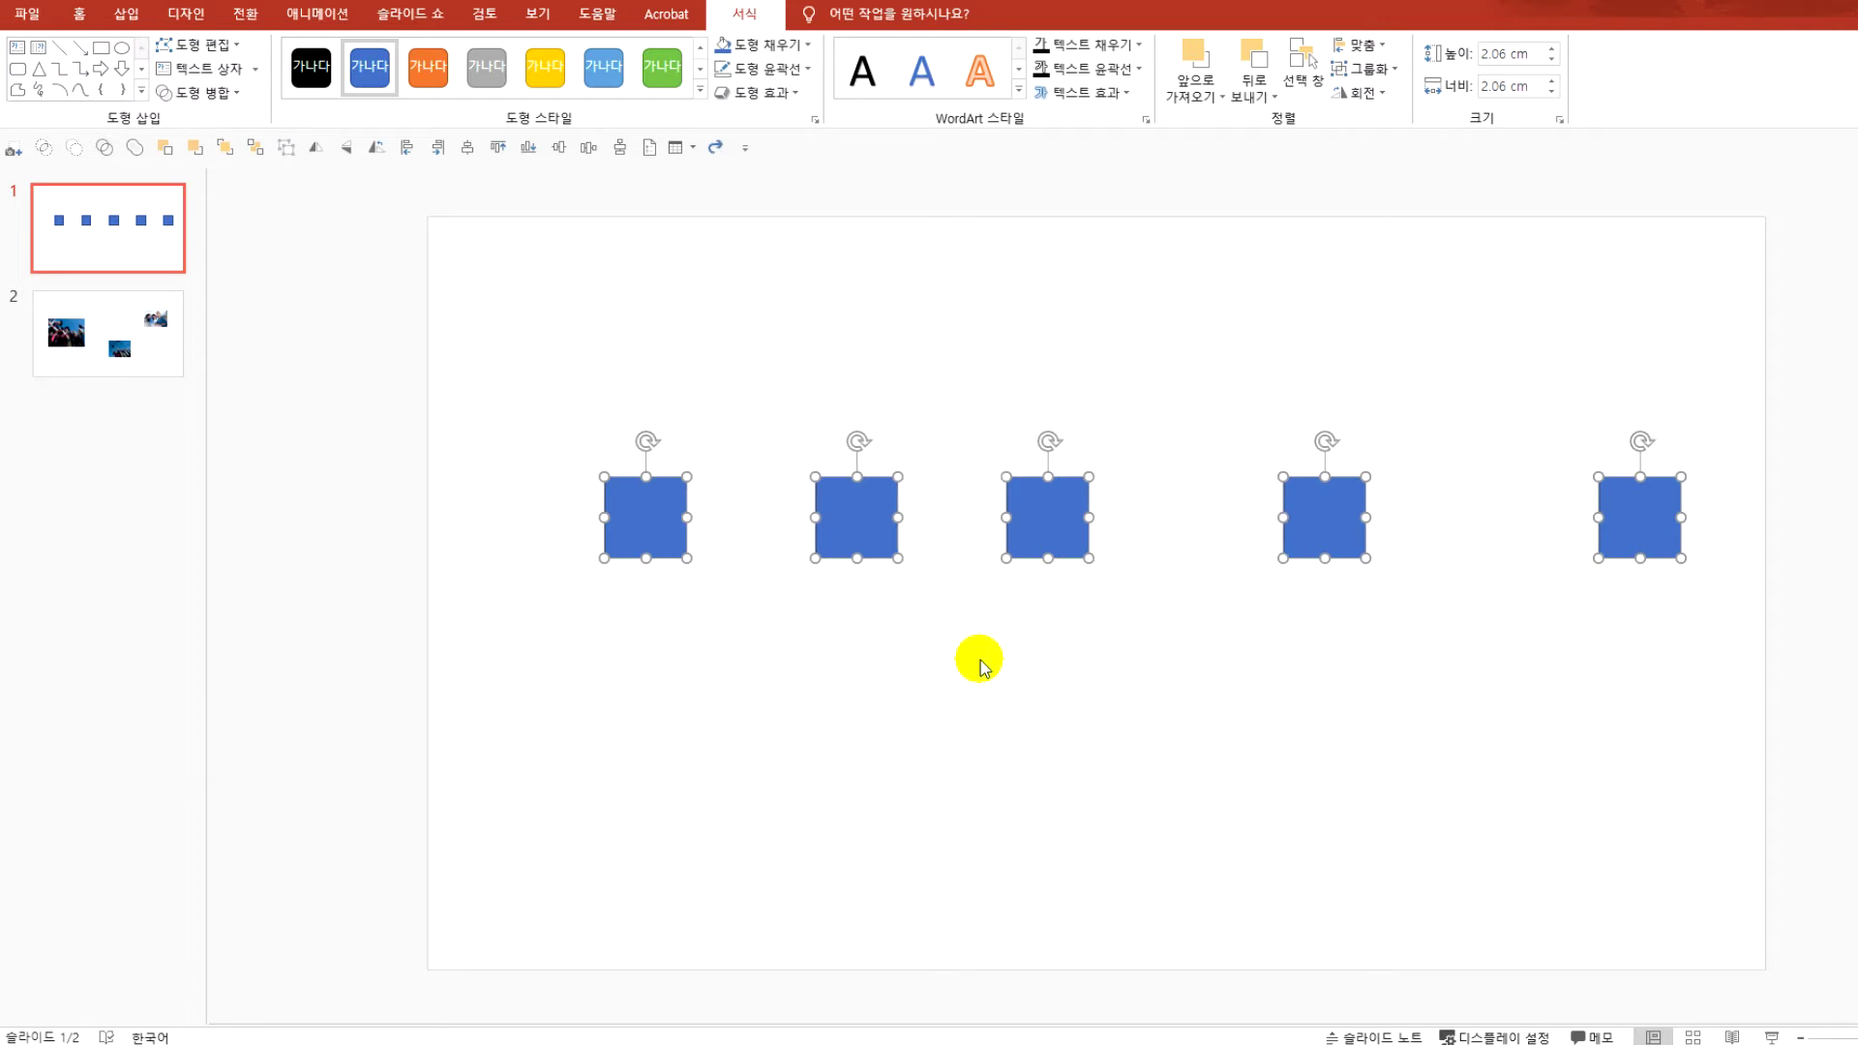
Undo the horizontal distribution and the middle alignment of the five squares
key("ctrl+z")
key("ctrl+z")
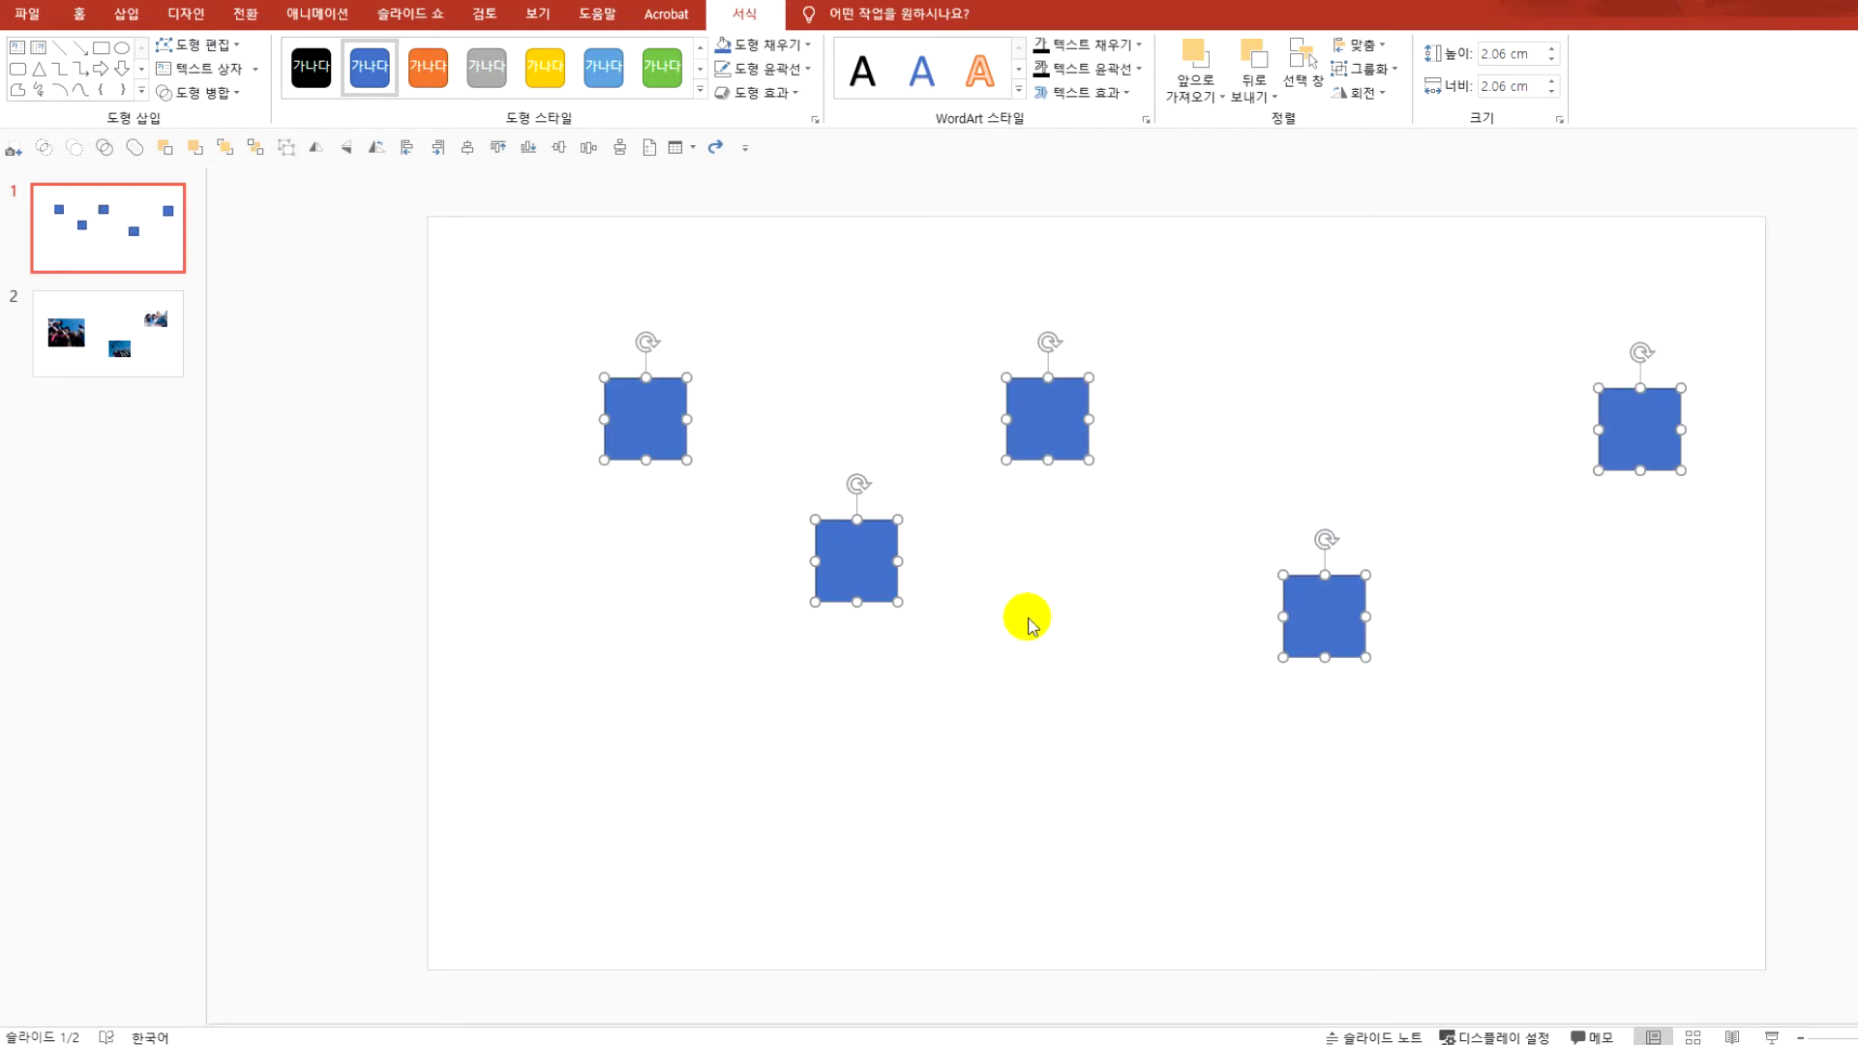
Set the alignment reference for the selected squares to the slide (슬라이드에 맞춤)
left_click(1372, 48)
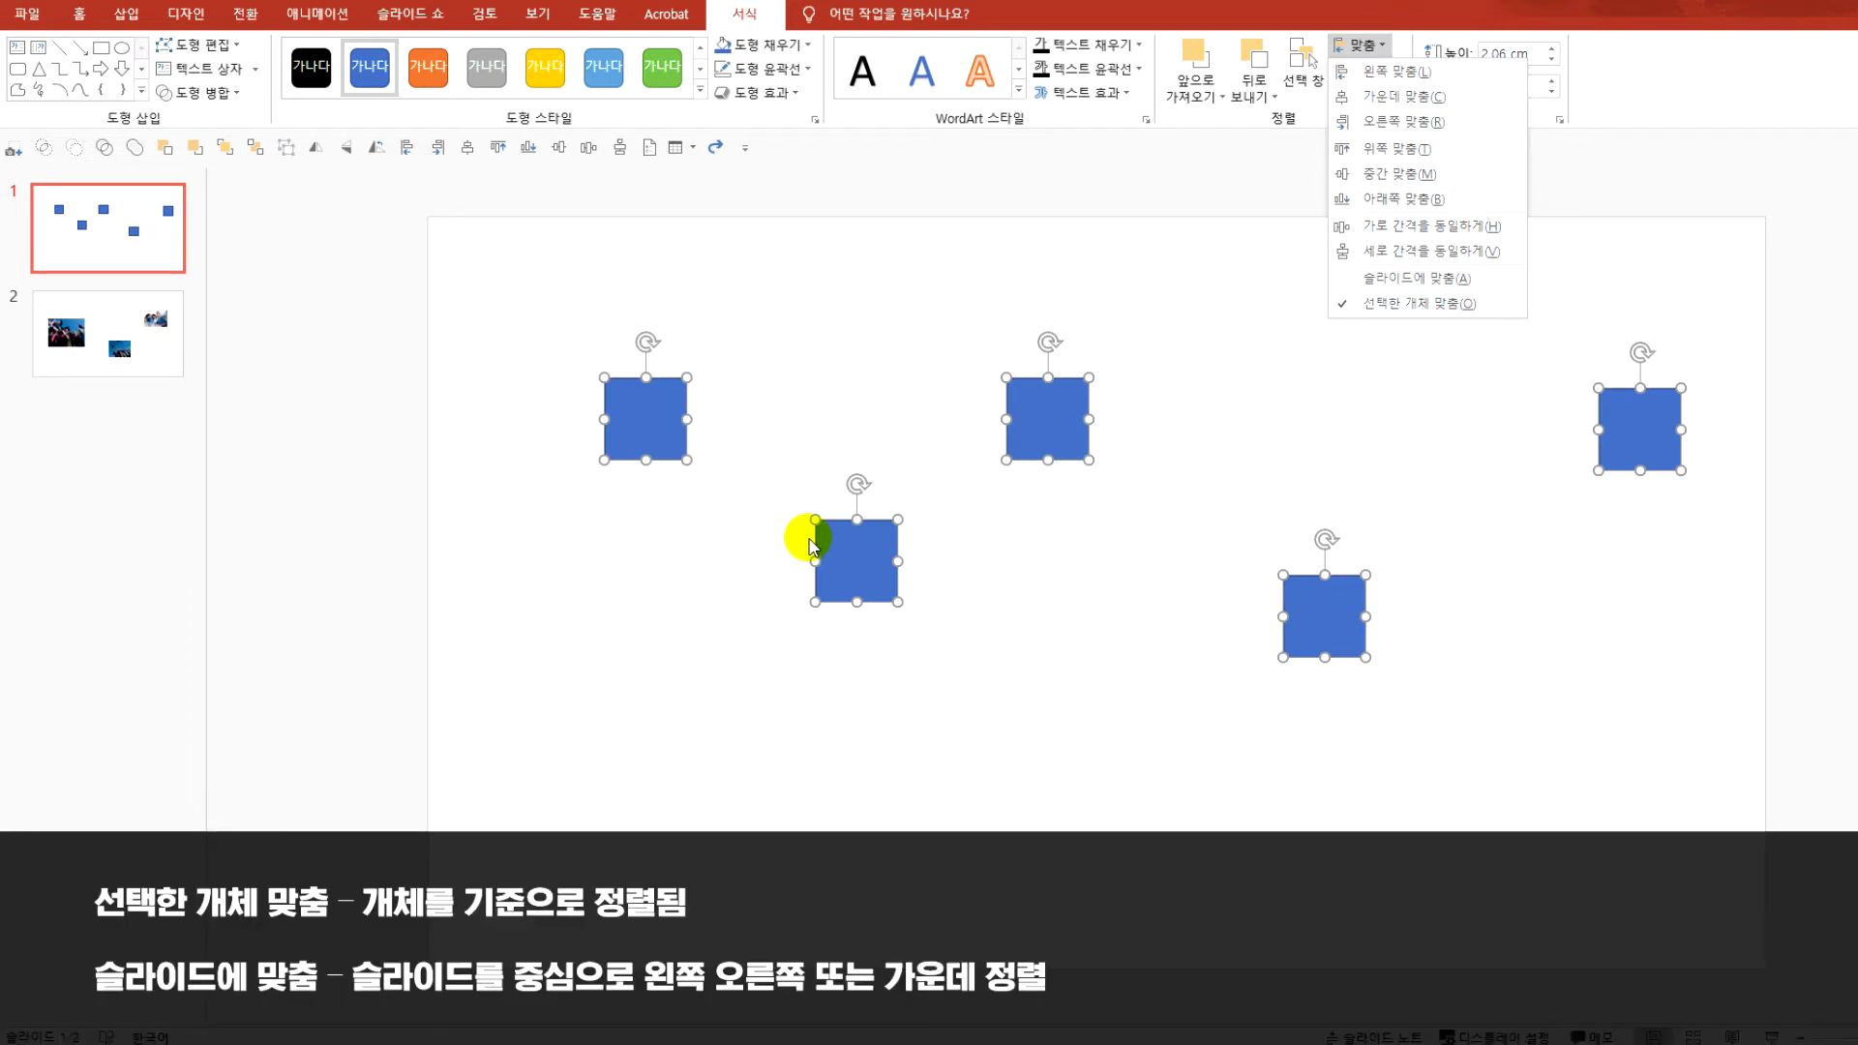
left_click(1452, 281)
left_click(1367, 48)
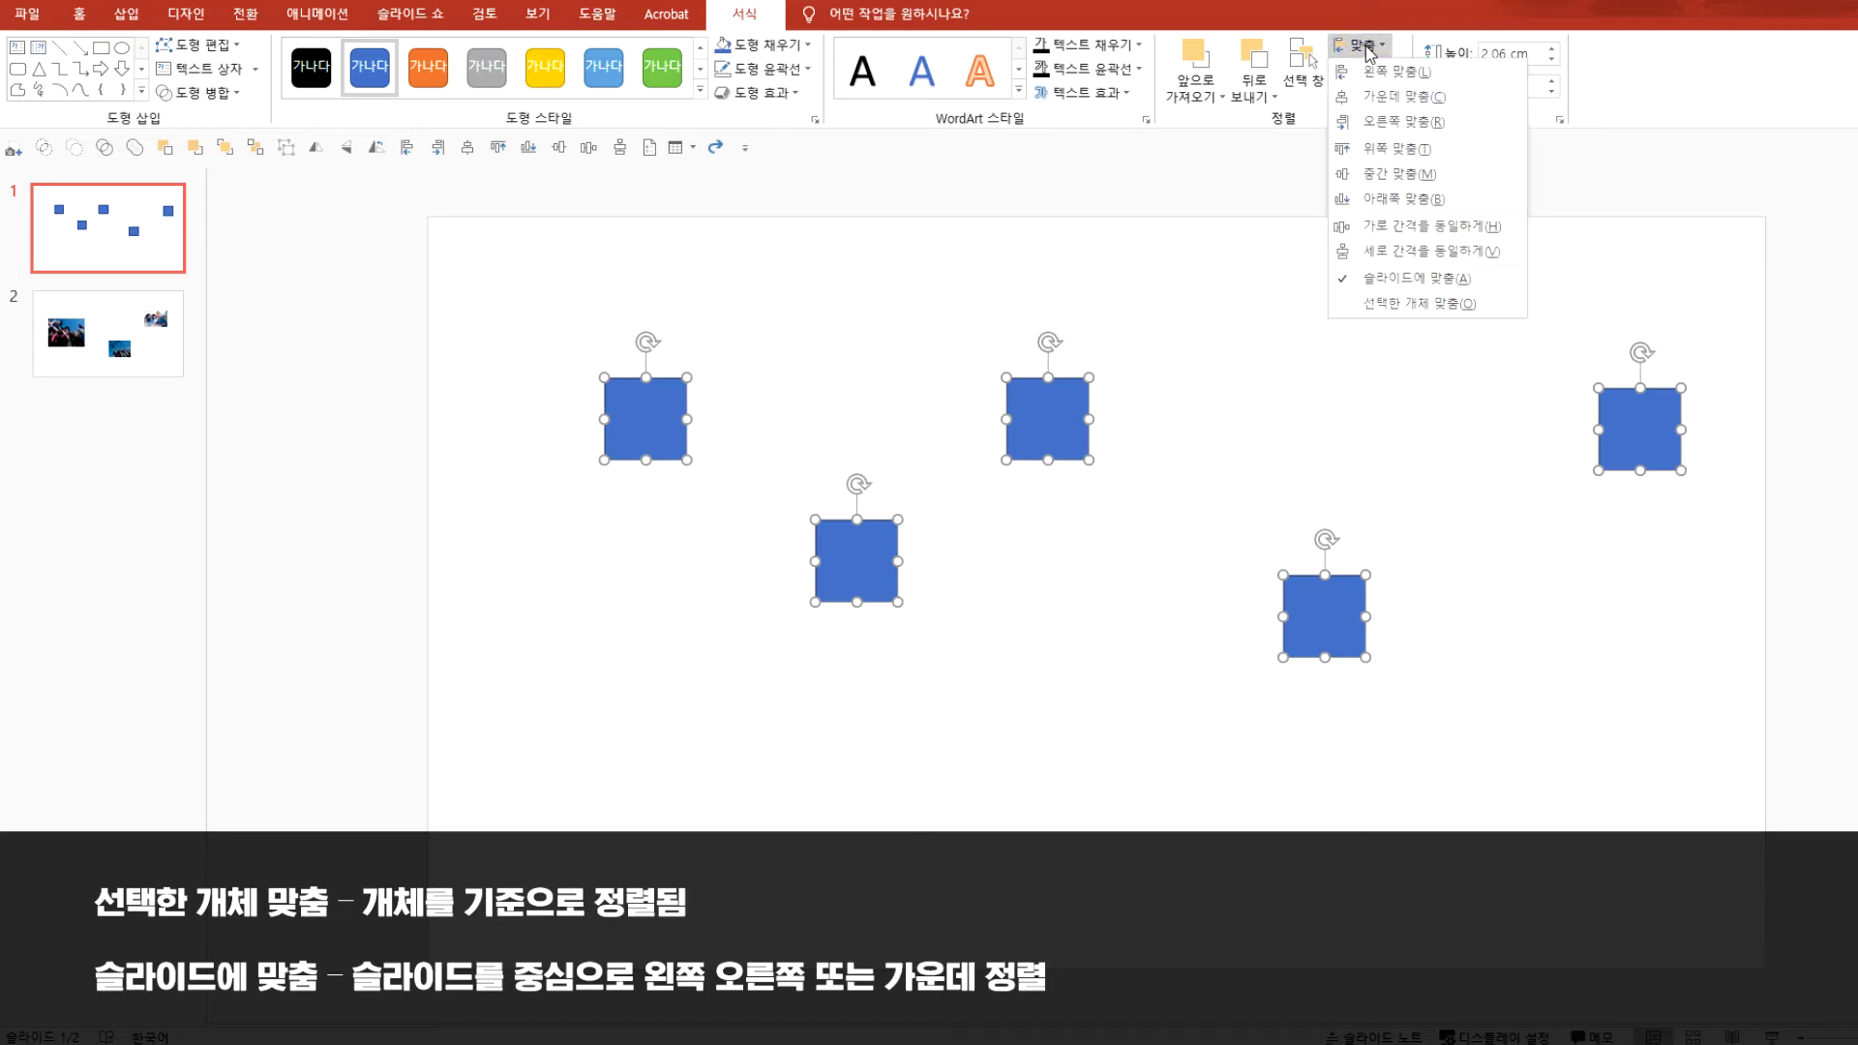
Align the five squares to the slide's left edge (왼쪽 맞춤) and then to its right edge (오른쪽 맞춤)
left_click(1344, 75)
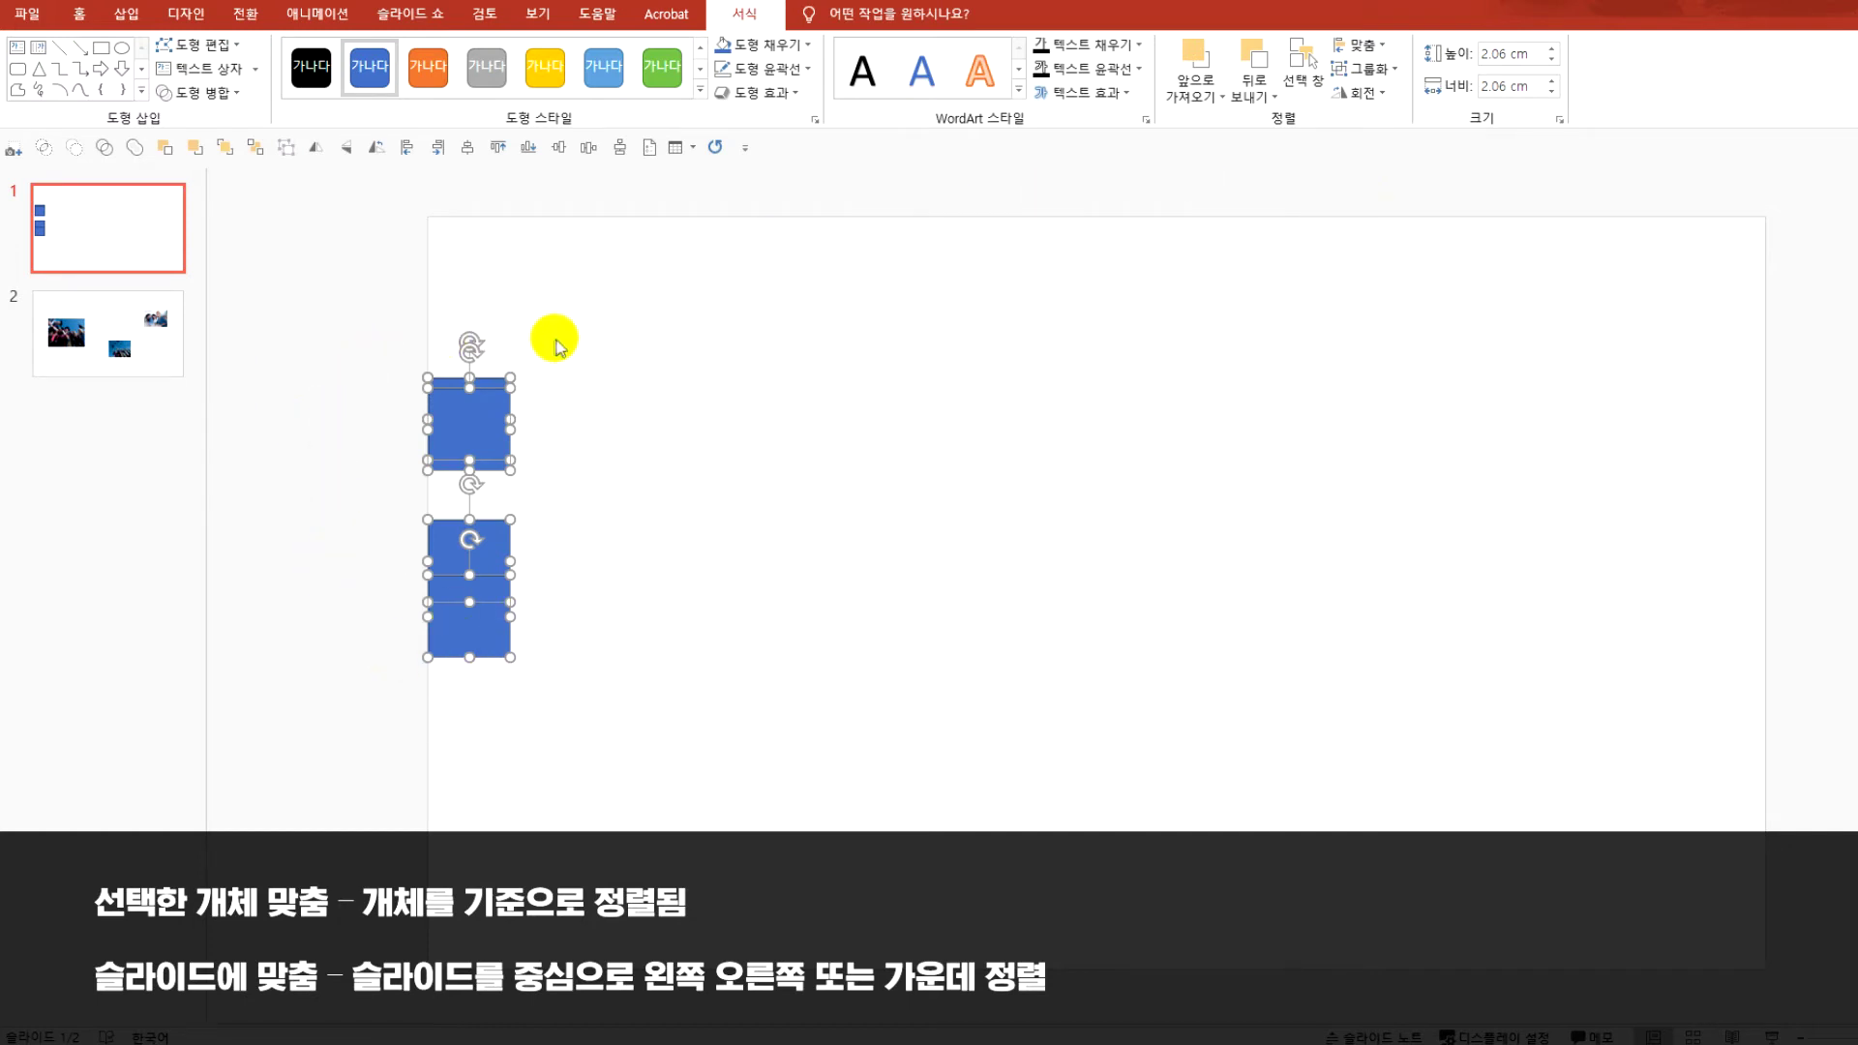
left_click(1358, 47)
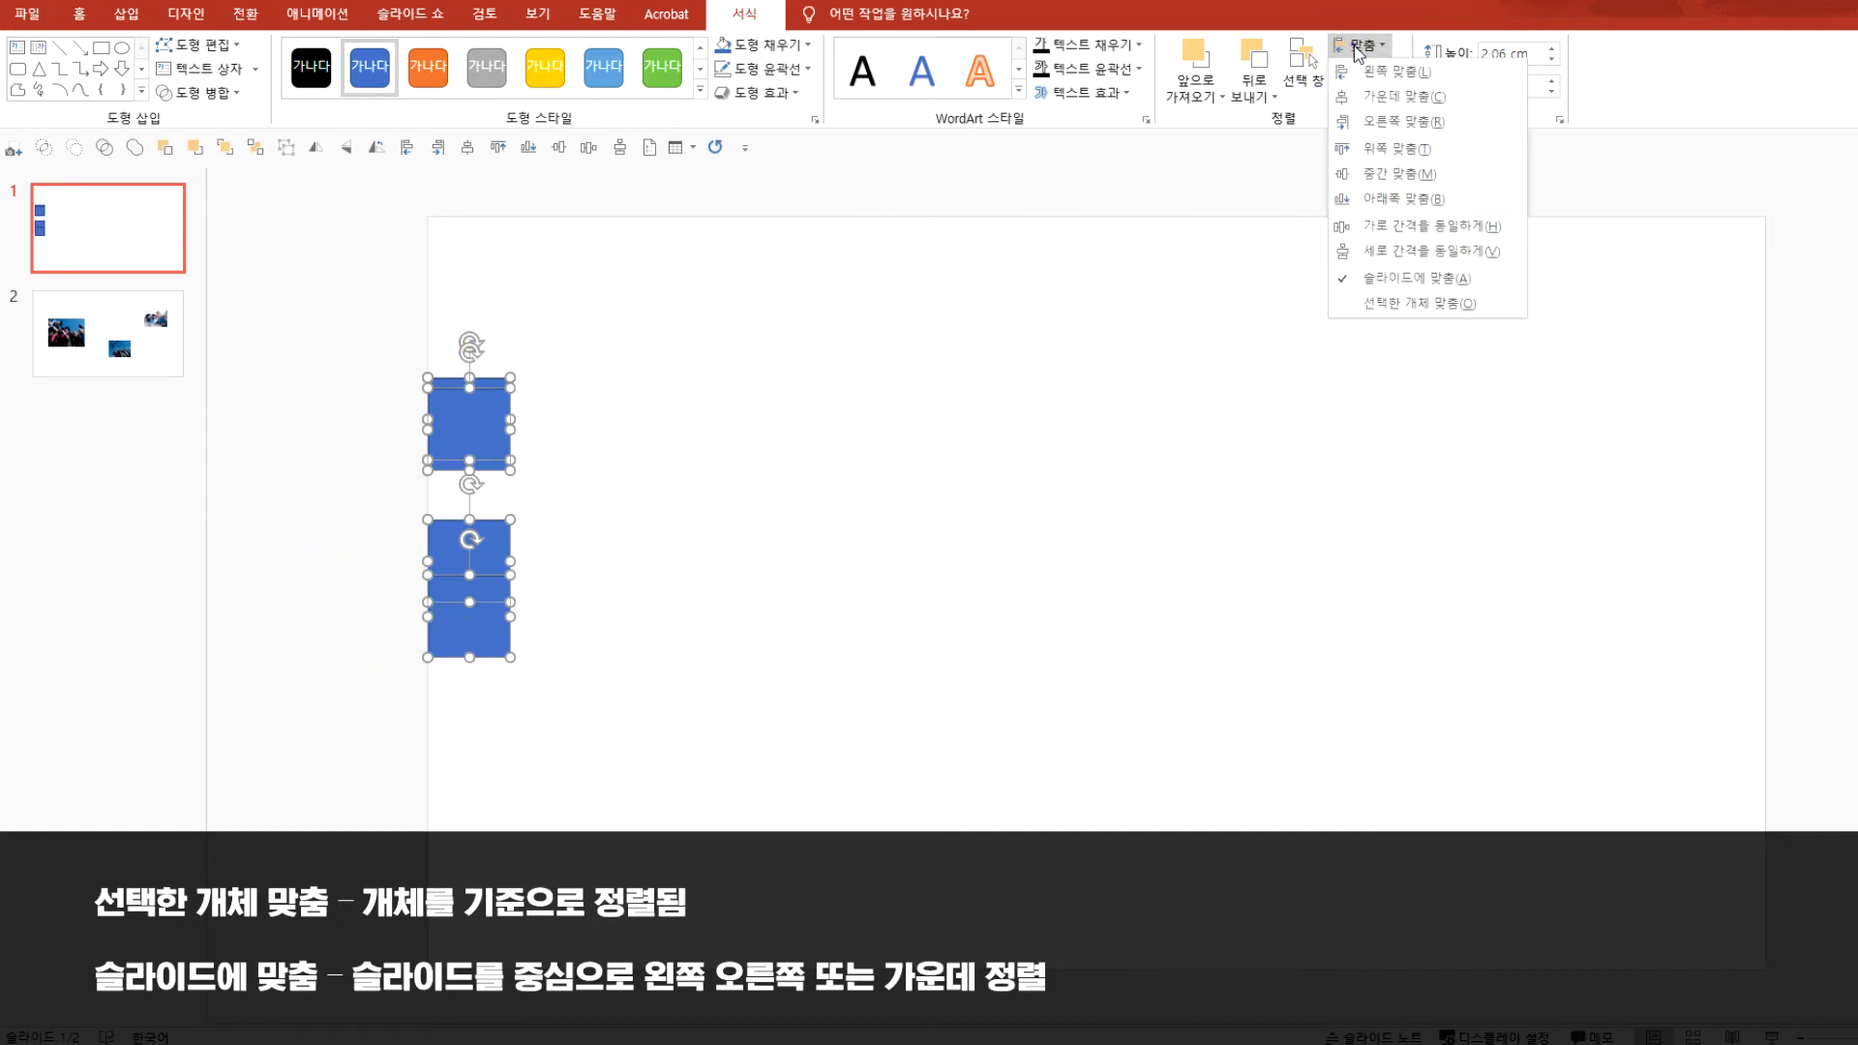
left_click(1340, 122)
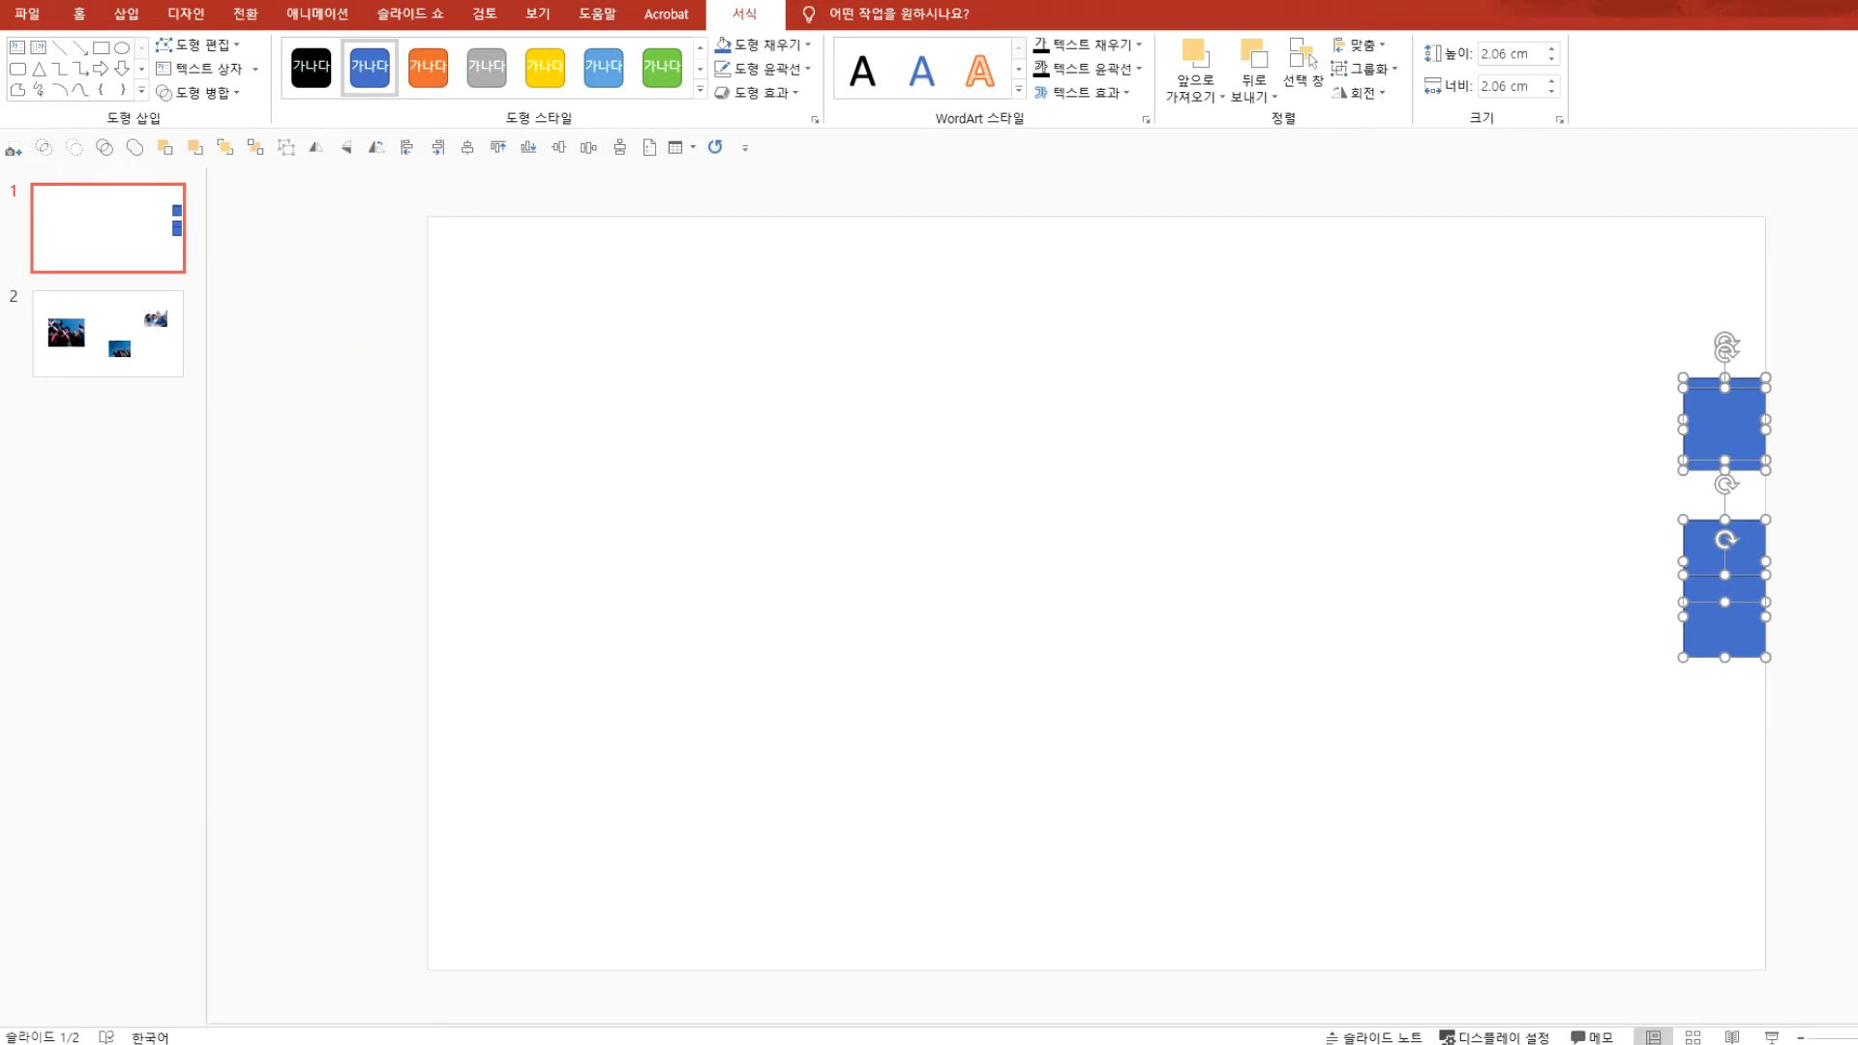
On slide 2, select the two smaller photos and set their alignment reference to the selected objects (선택한 개체 맞춤)
left_click(108, 353)
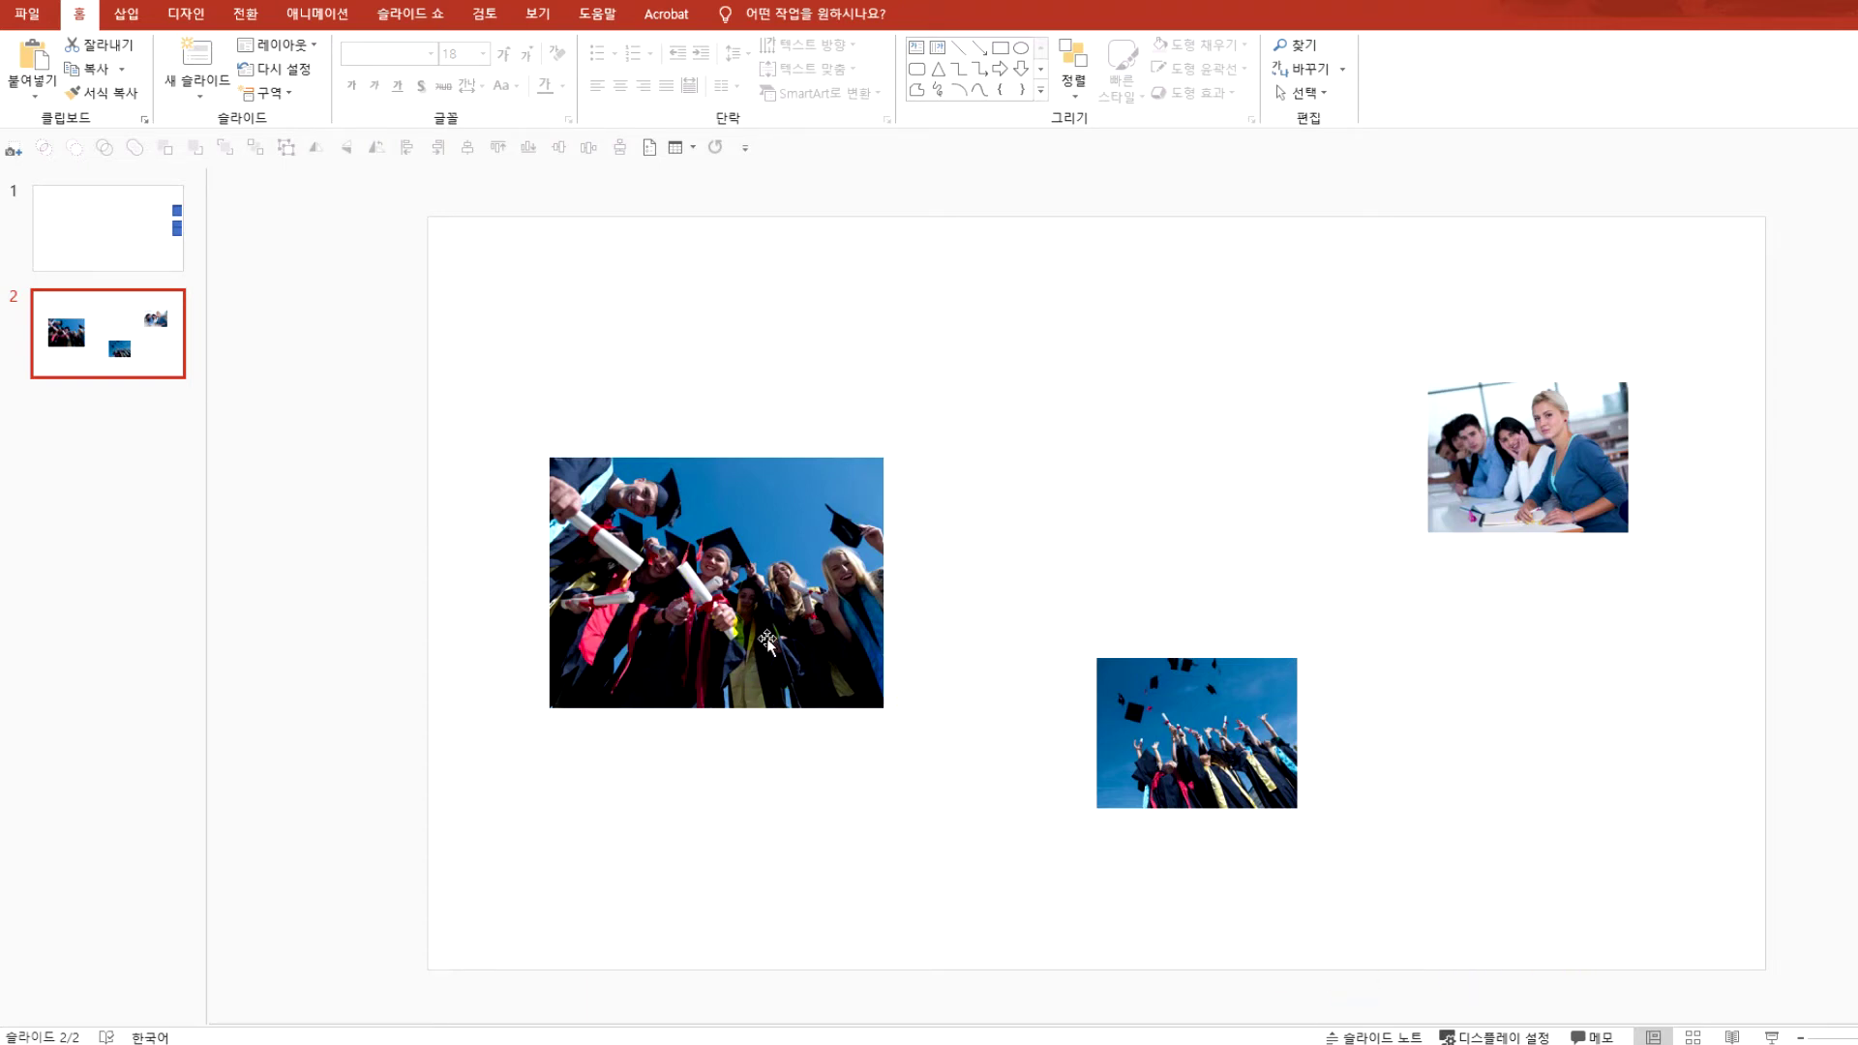
left_click(802, 752)
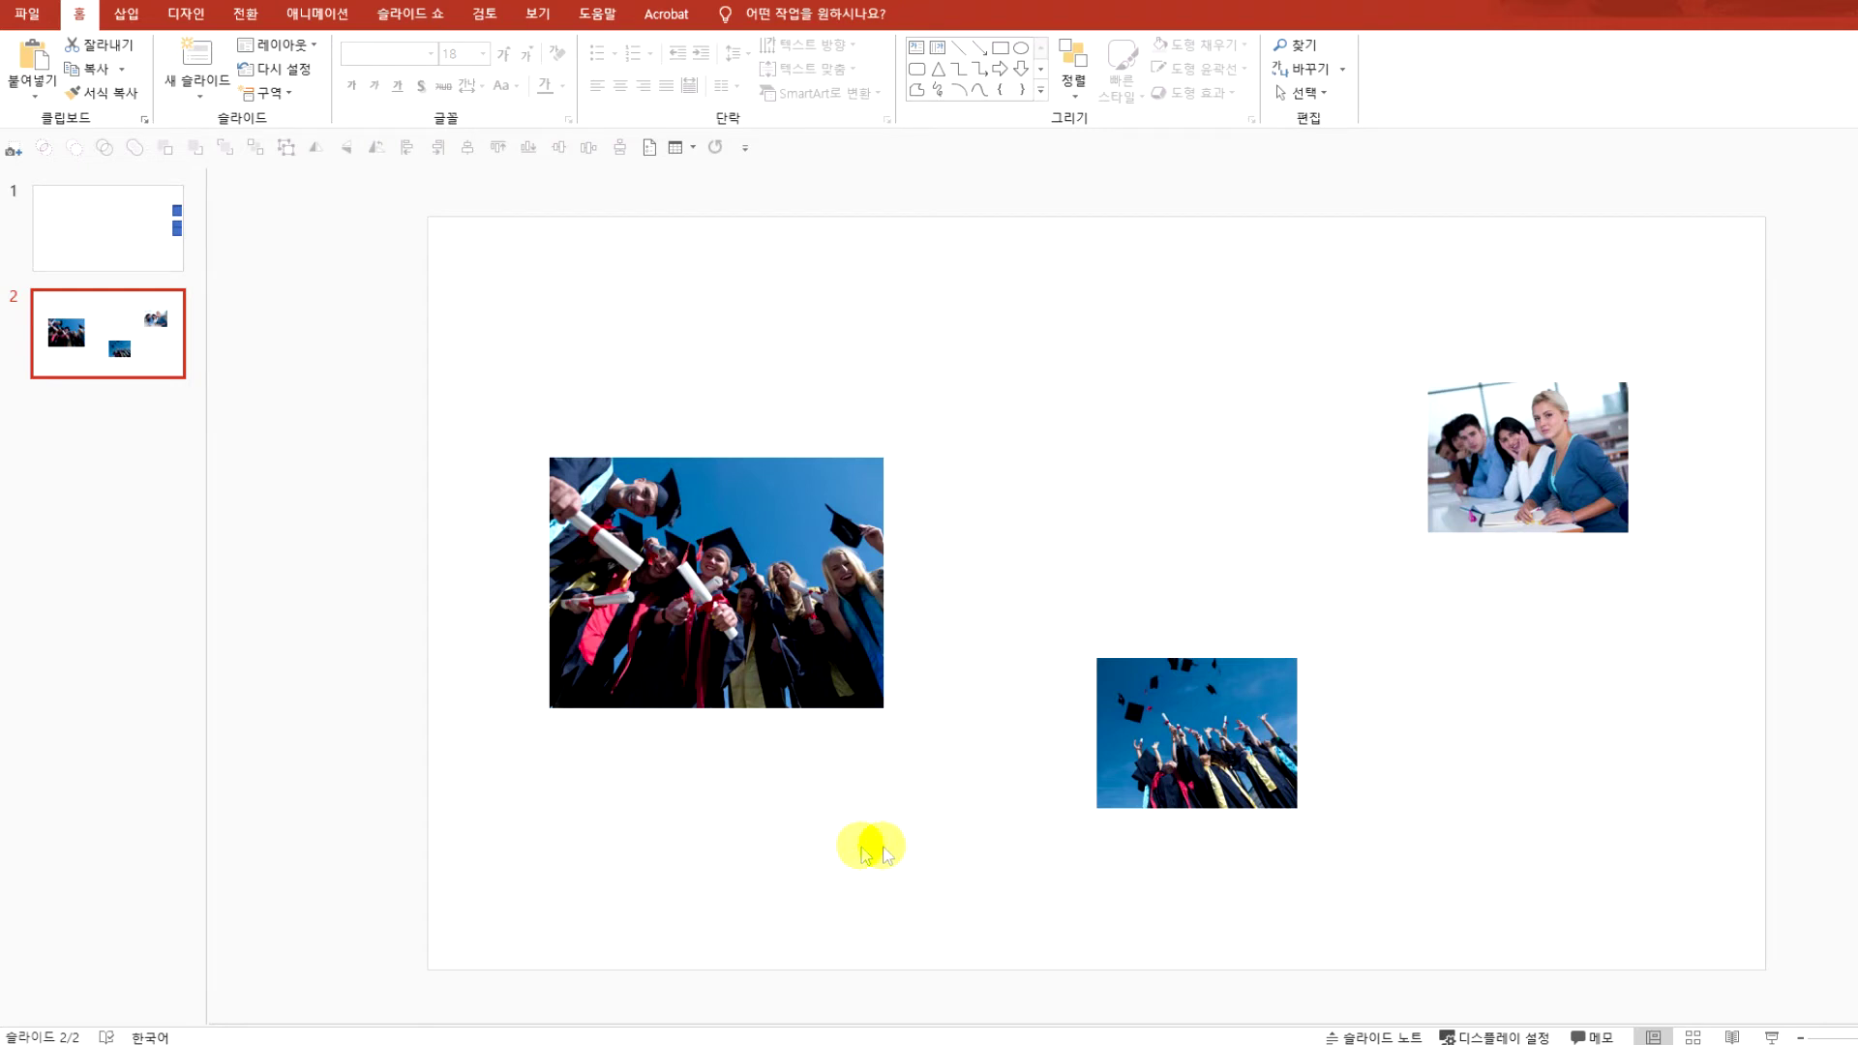
left_click(1171, 721)
left_click(1510, 479, "shift")
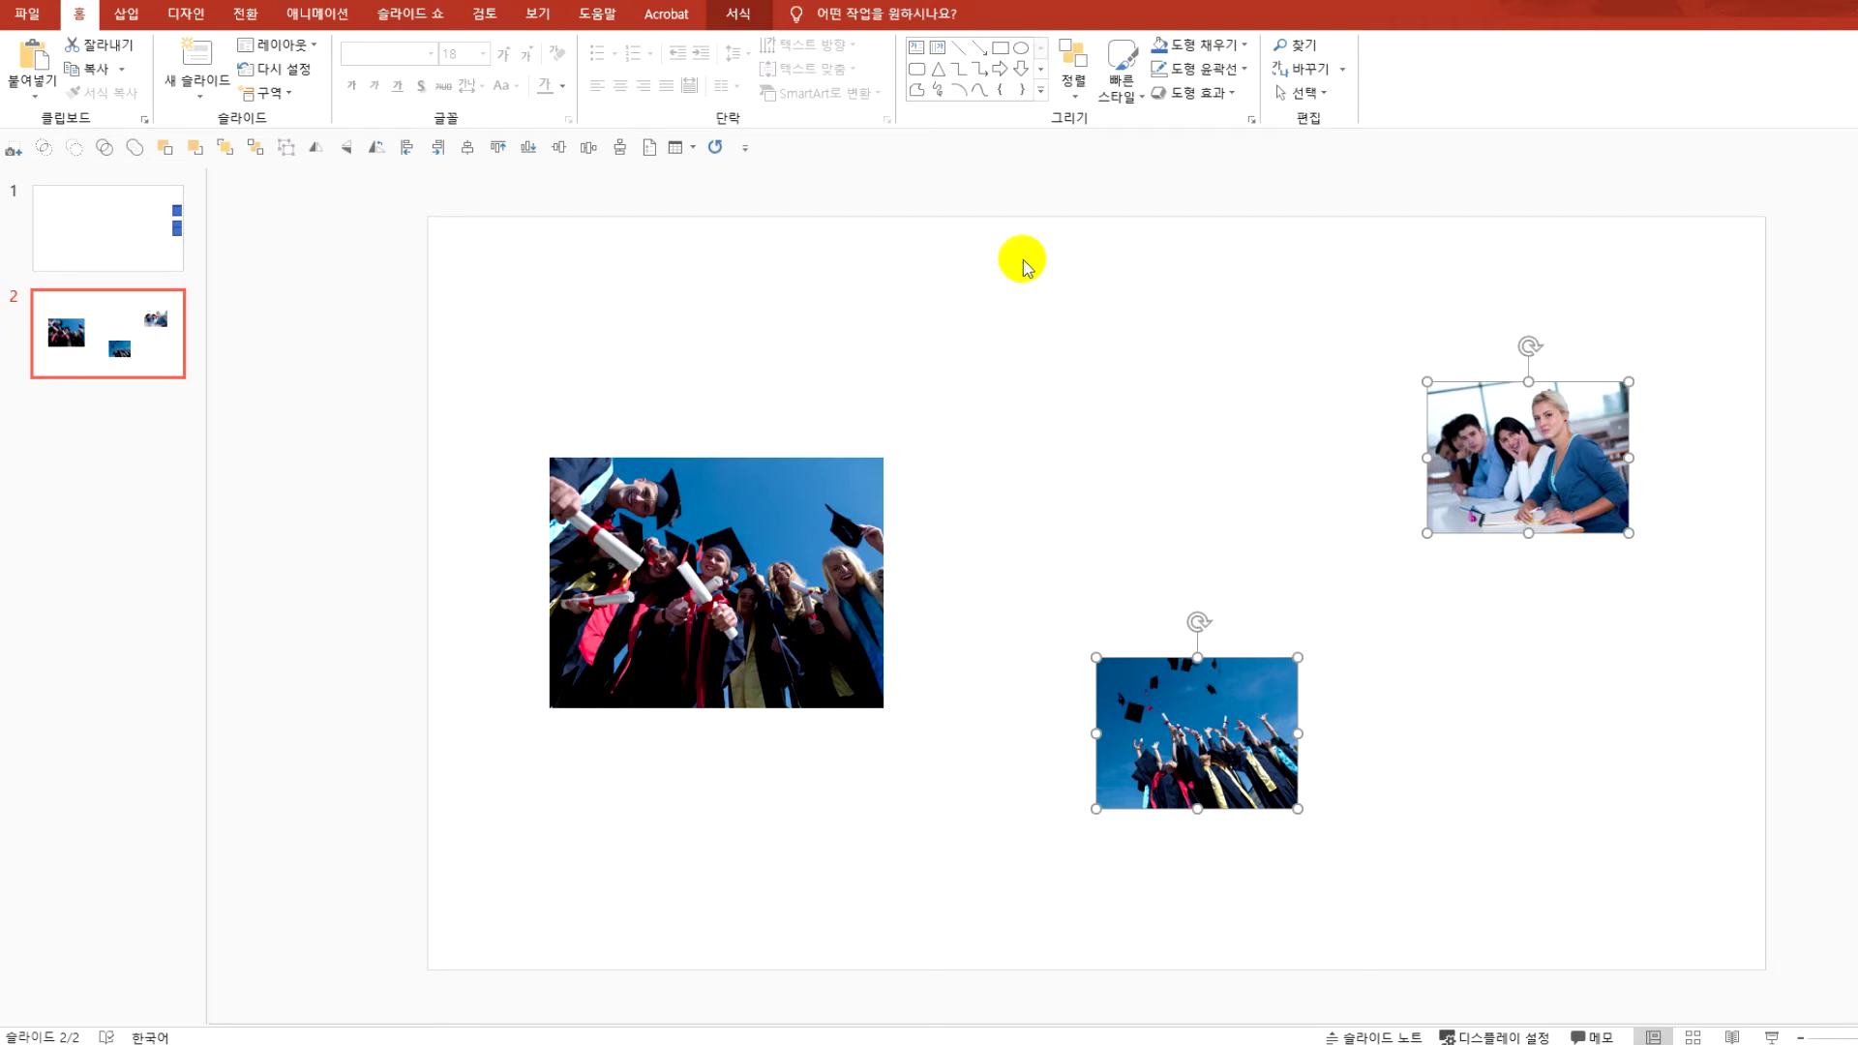
left_click(738, 15)
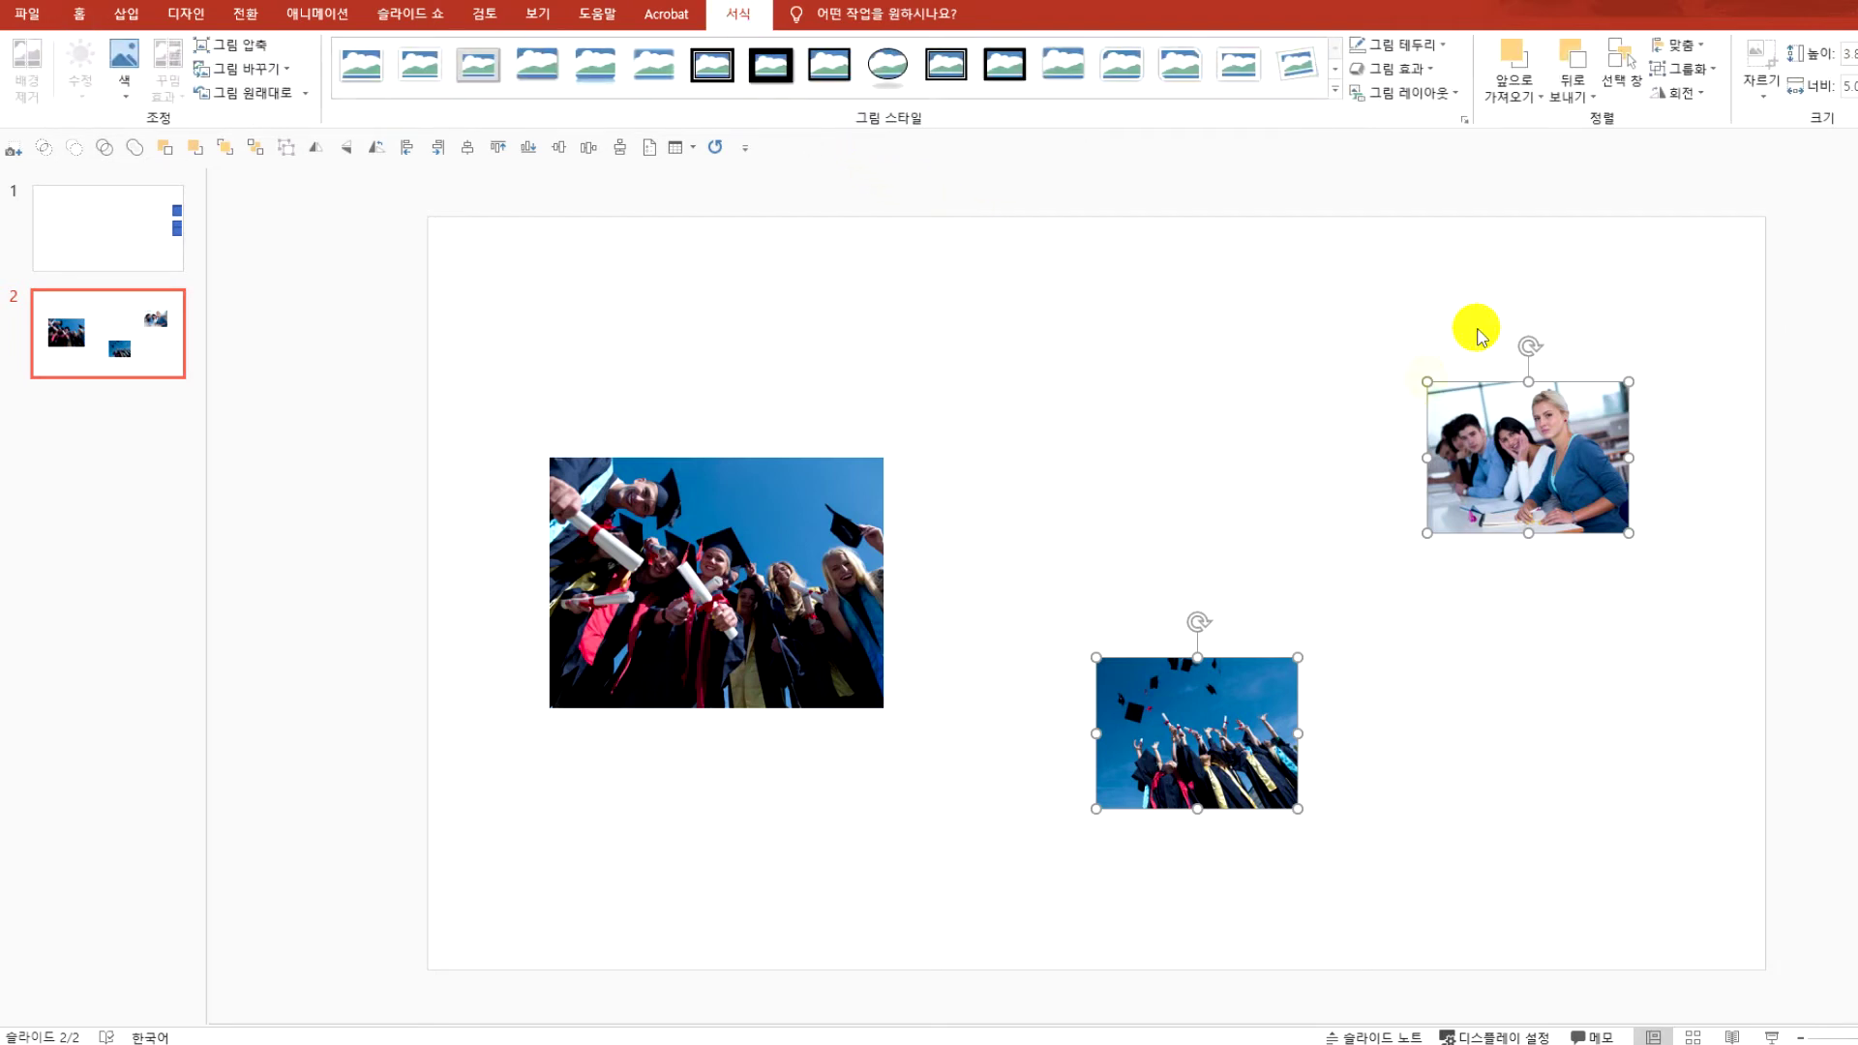
left_click(1694, 48)
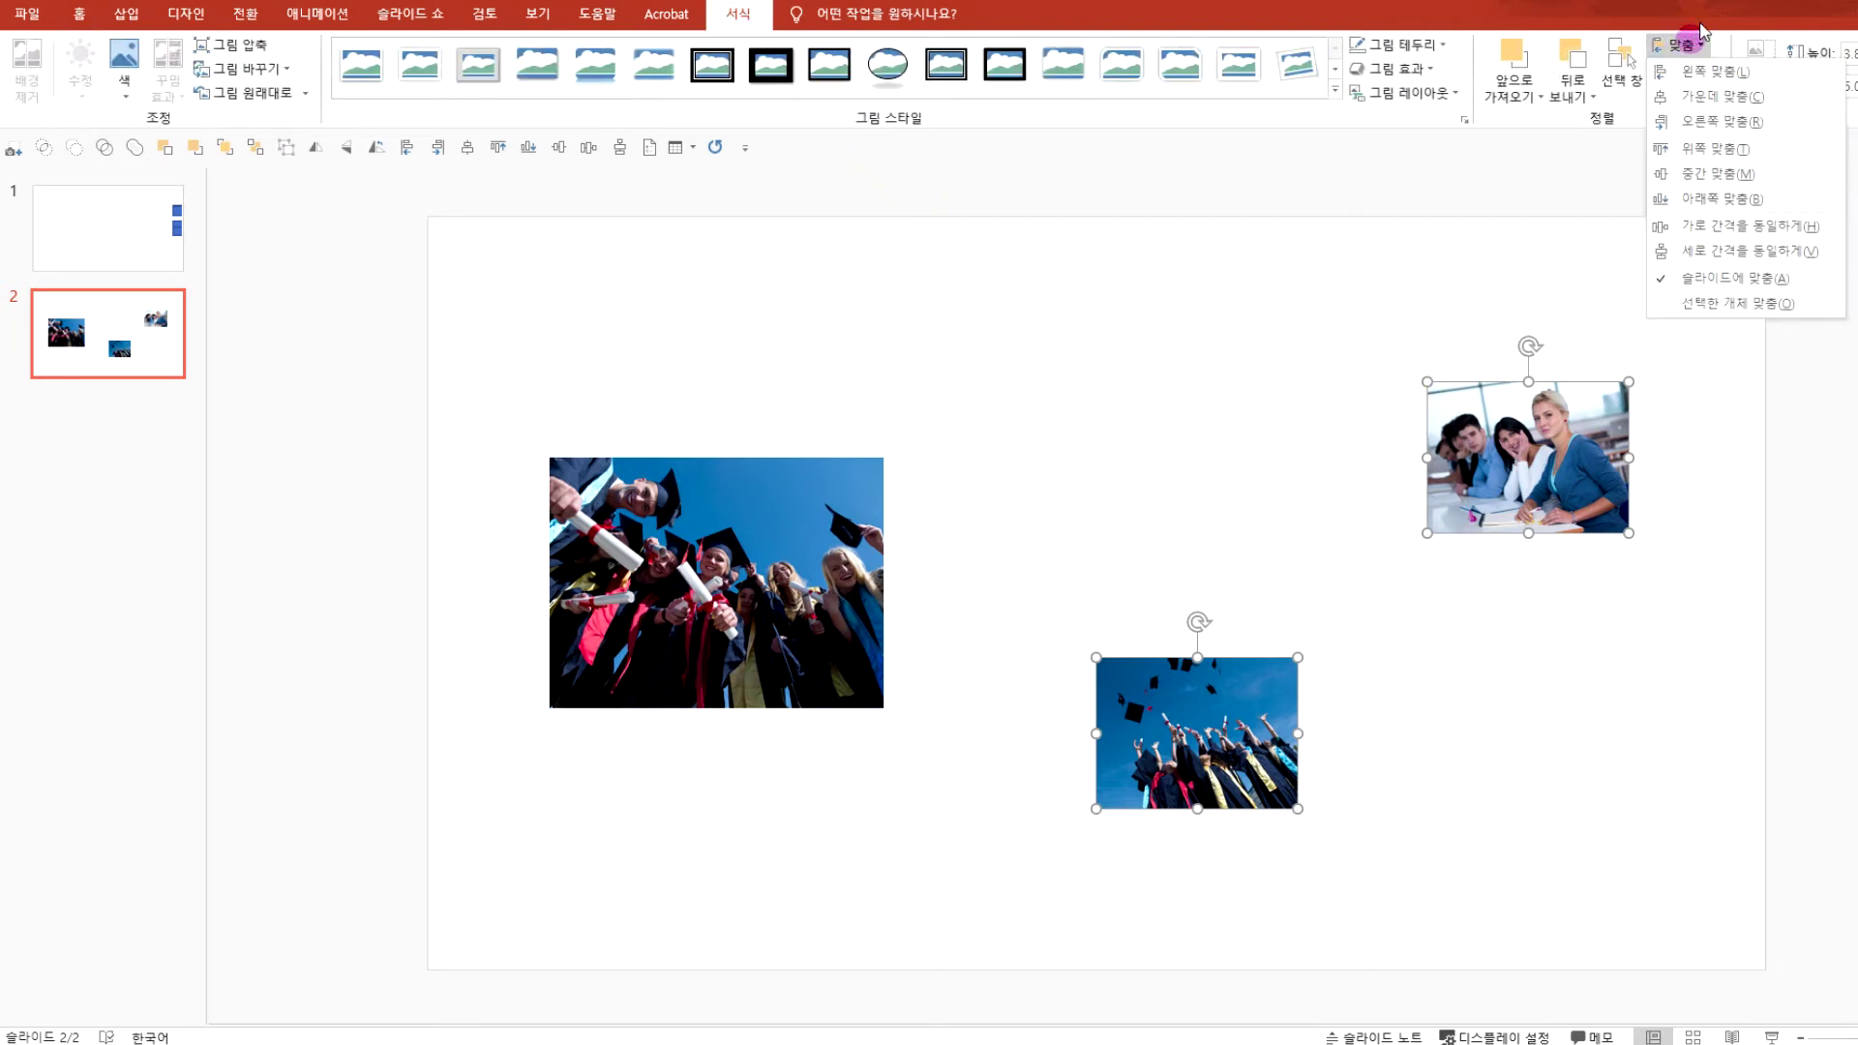
left_click(1729, 303)
Stack the two smaller photos by aligning them to their center (가운데 맞춤) and middle (중간 맞춤)
left_click(1691, 44)
left_click(1708, 96)
left_click(1681, 44)
left_click(1664, 174)
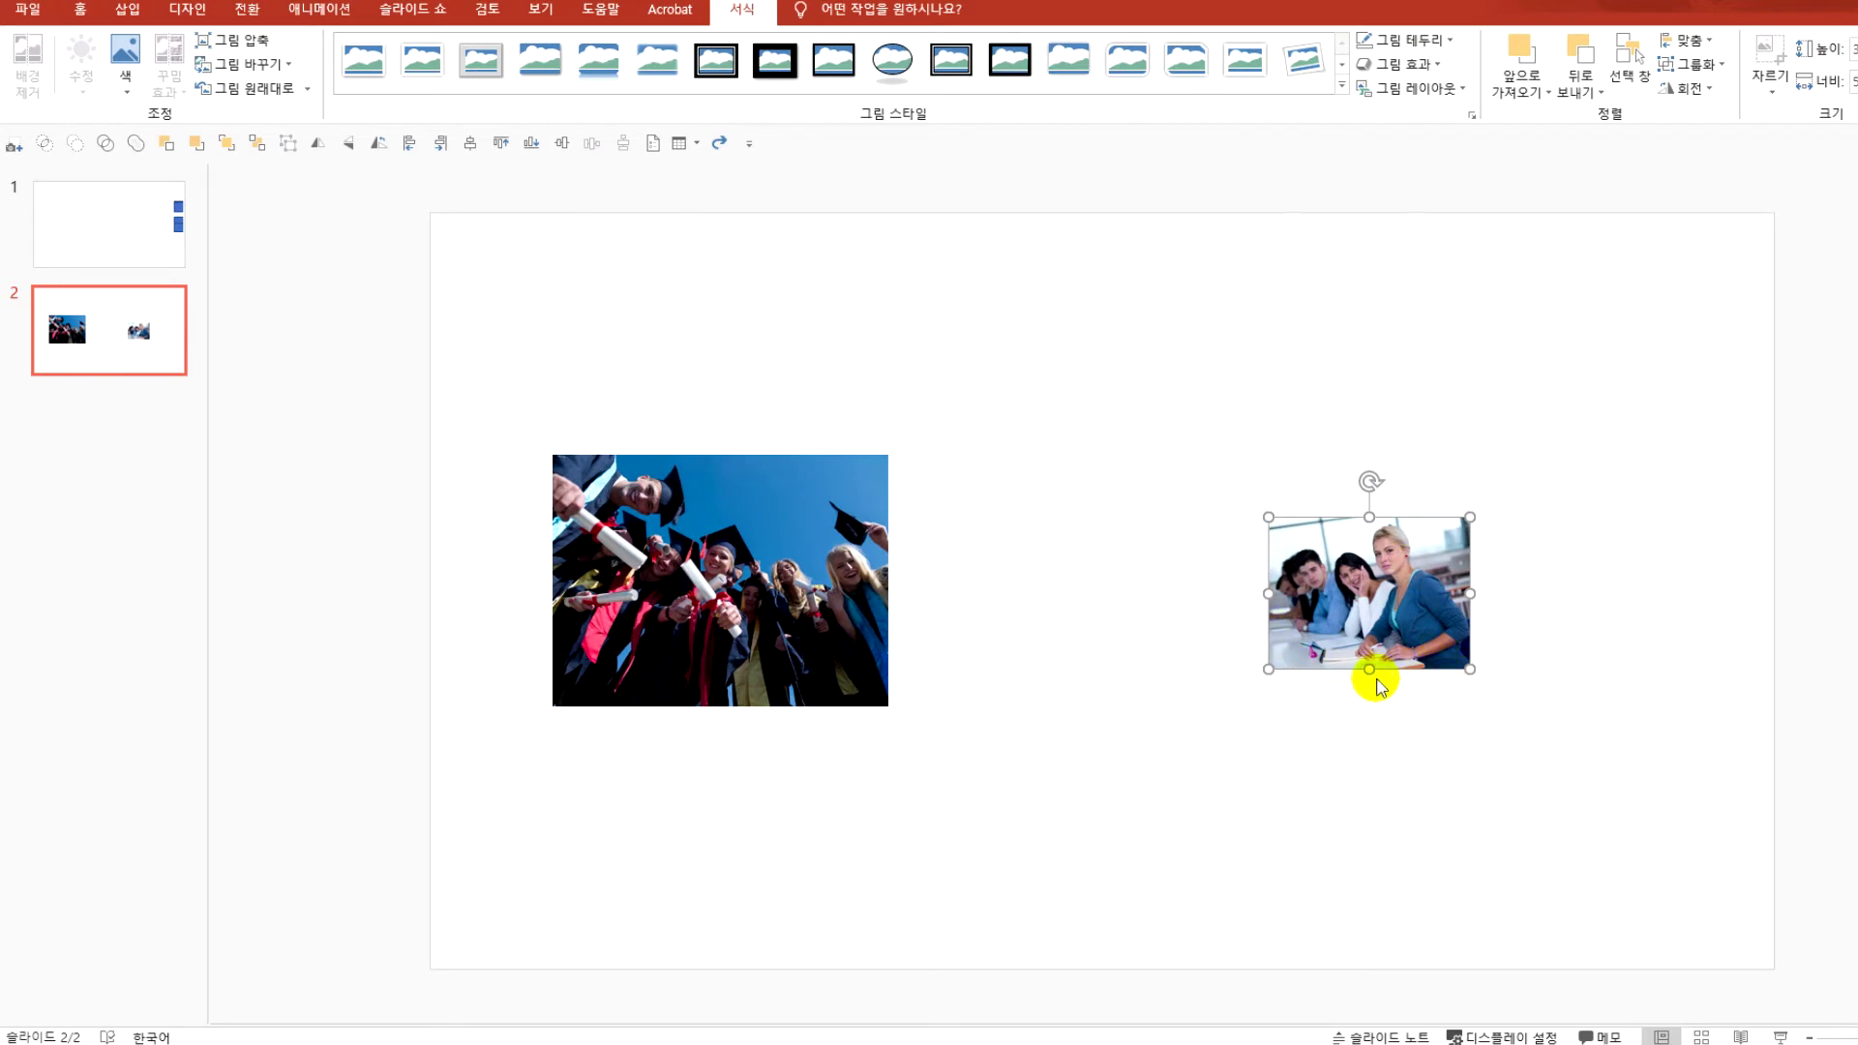
Bring the classroom photo to the front (맨 앞으로 가져오기) and view the bring-forward options
right_click(1360, 557)
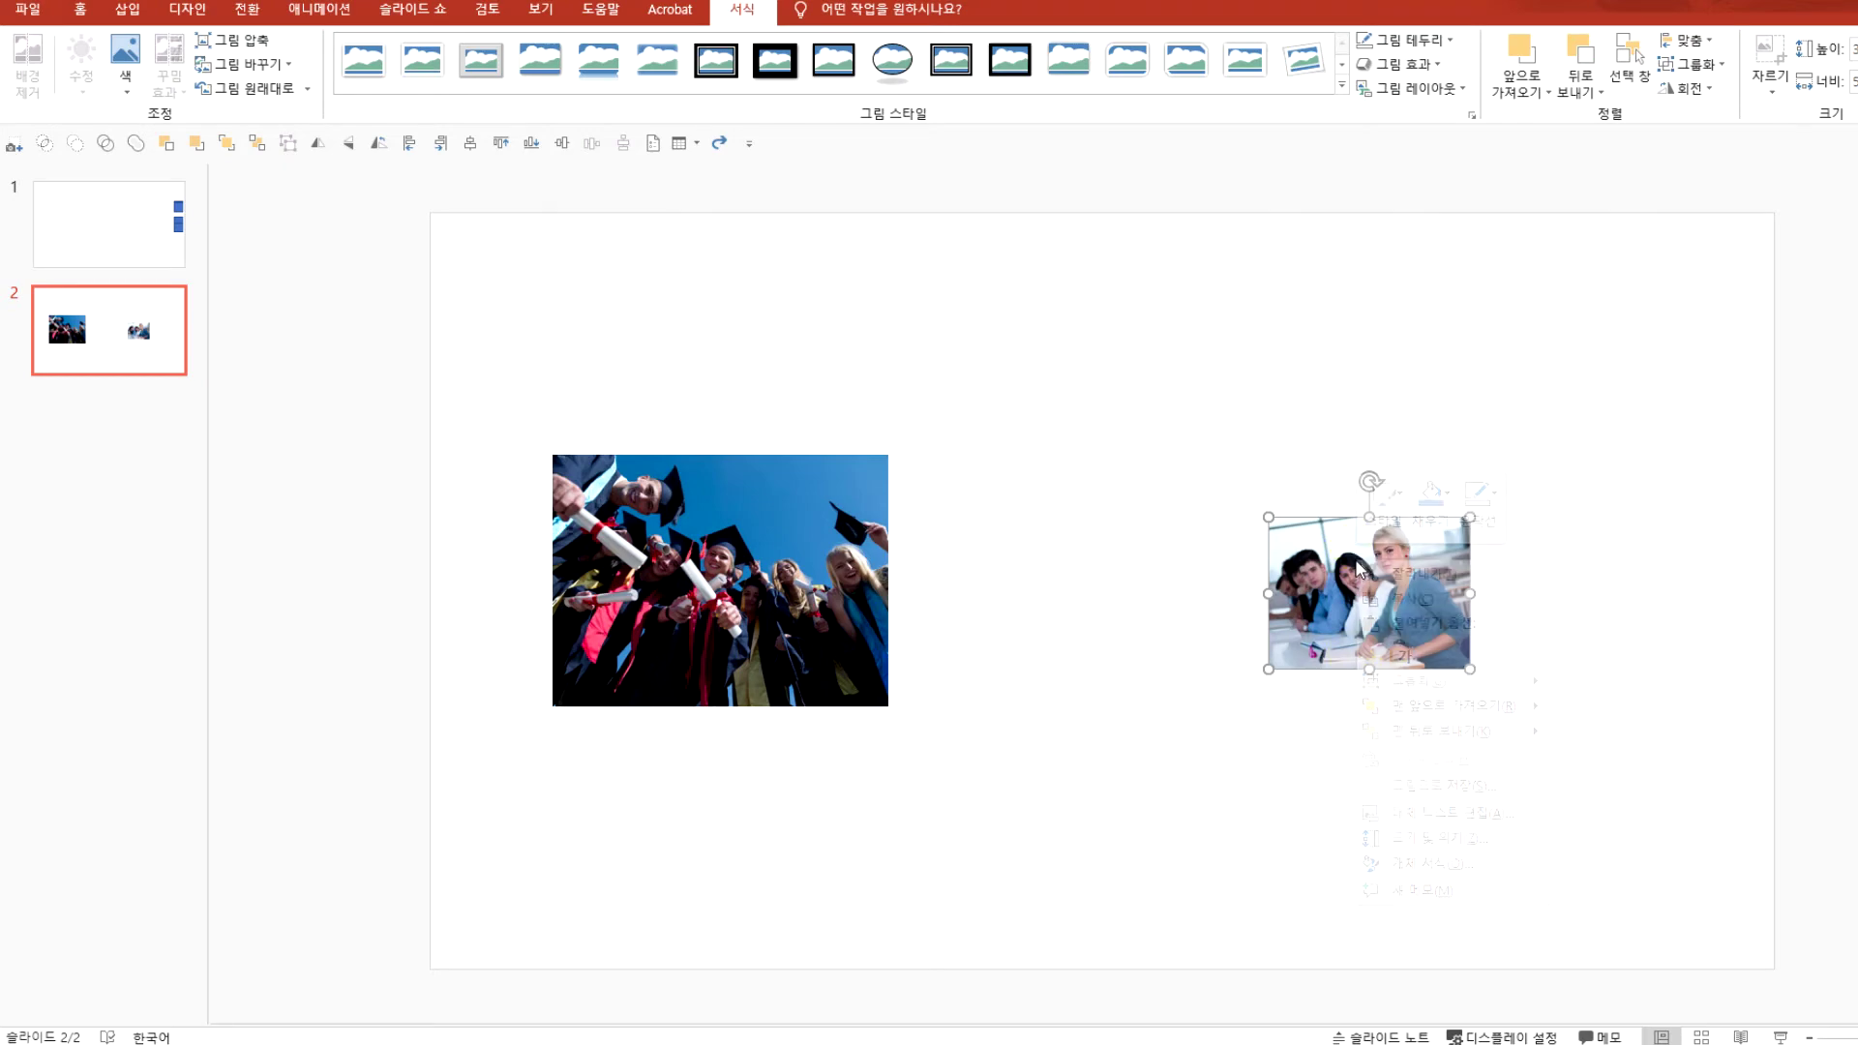
left_click(1368, 706)
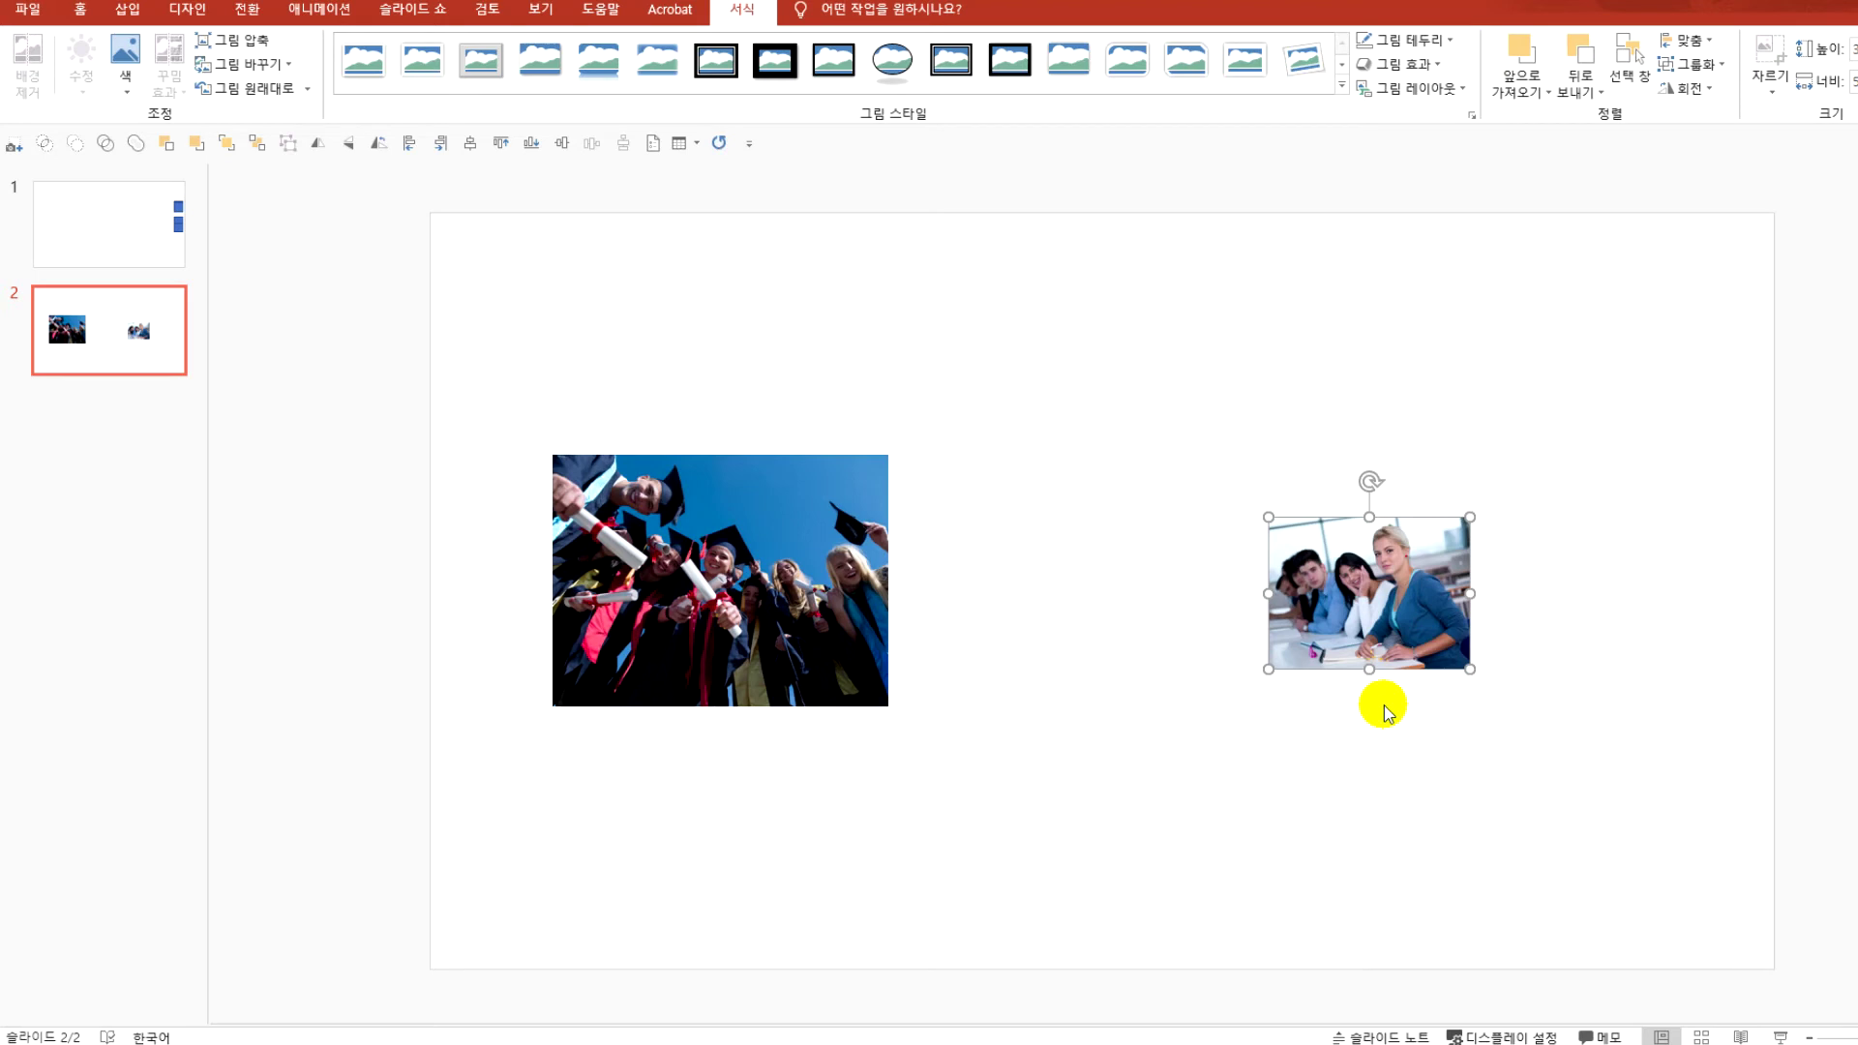
left_click(1533, 94)
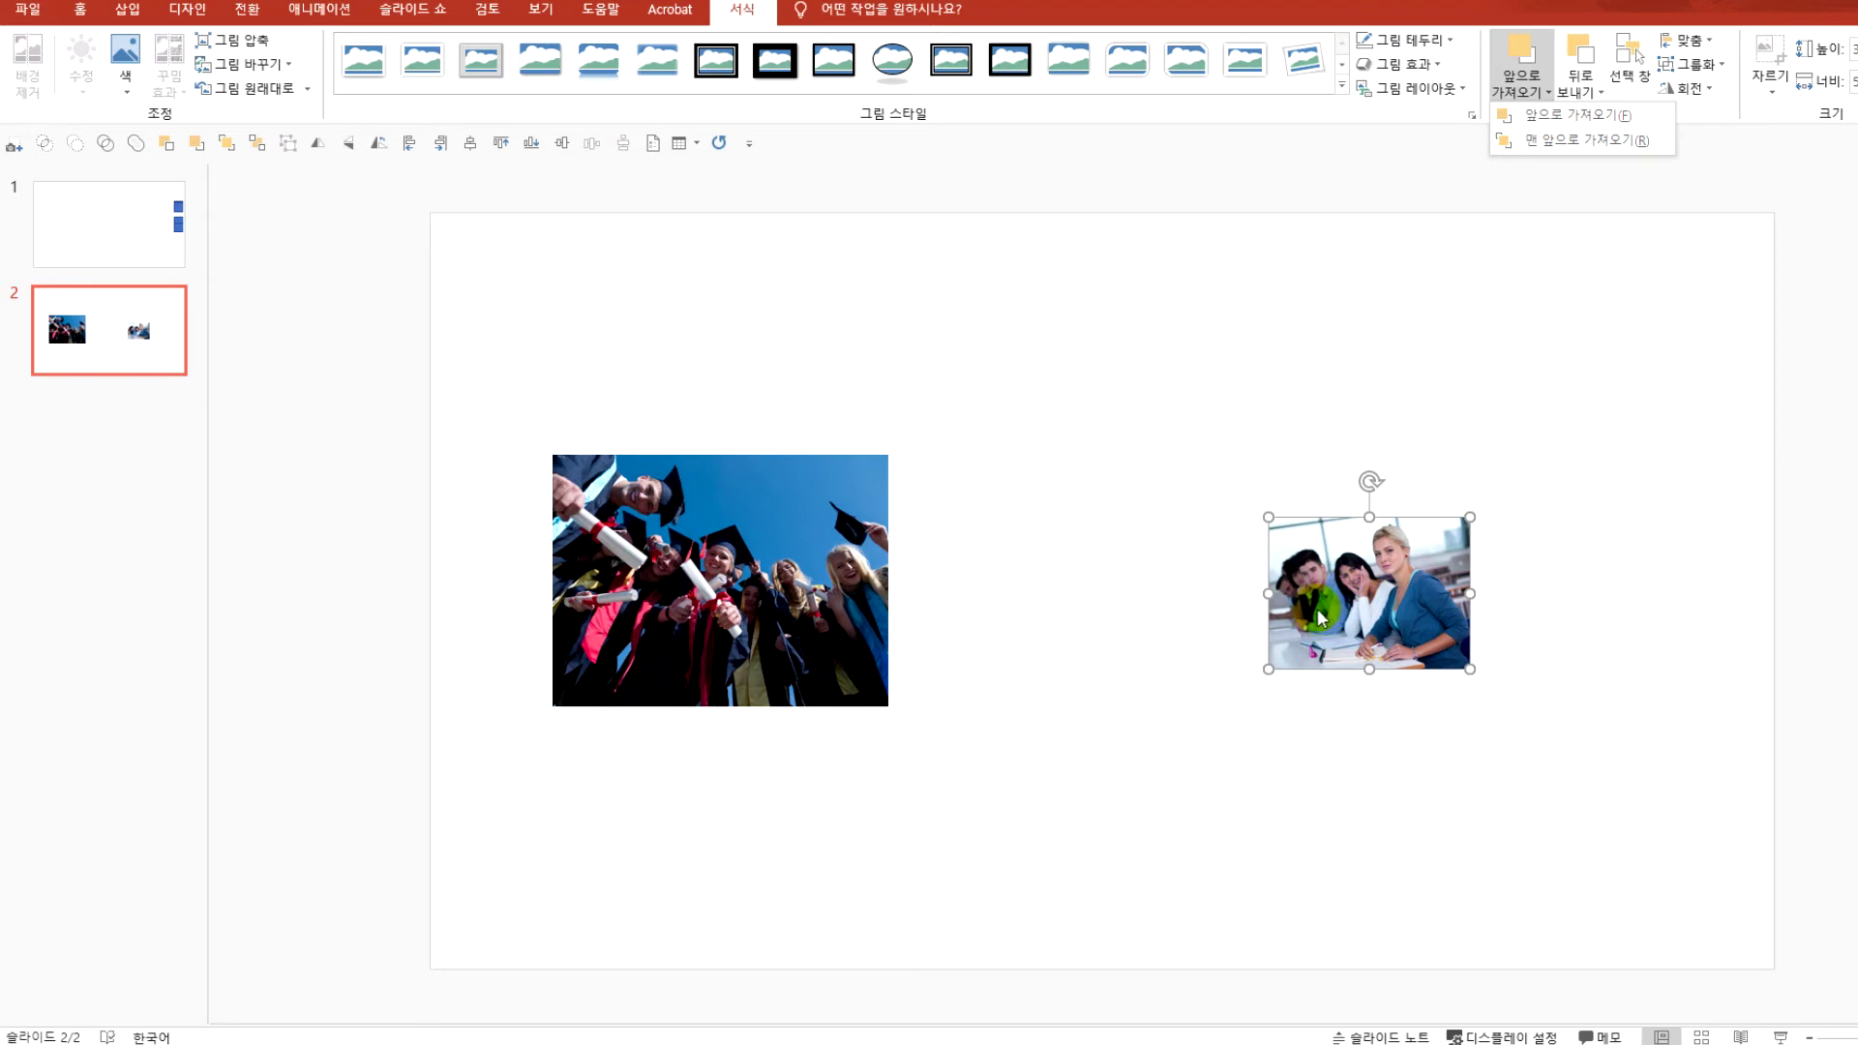
left_click(1367, 607)
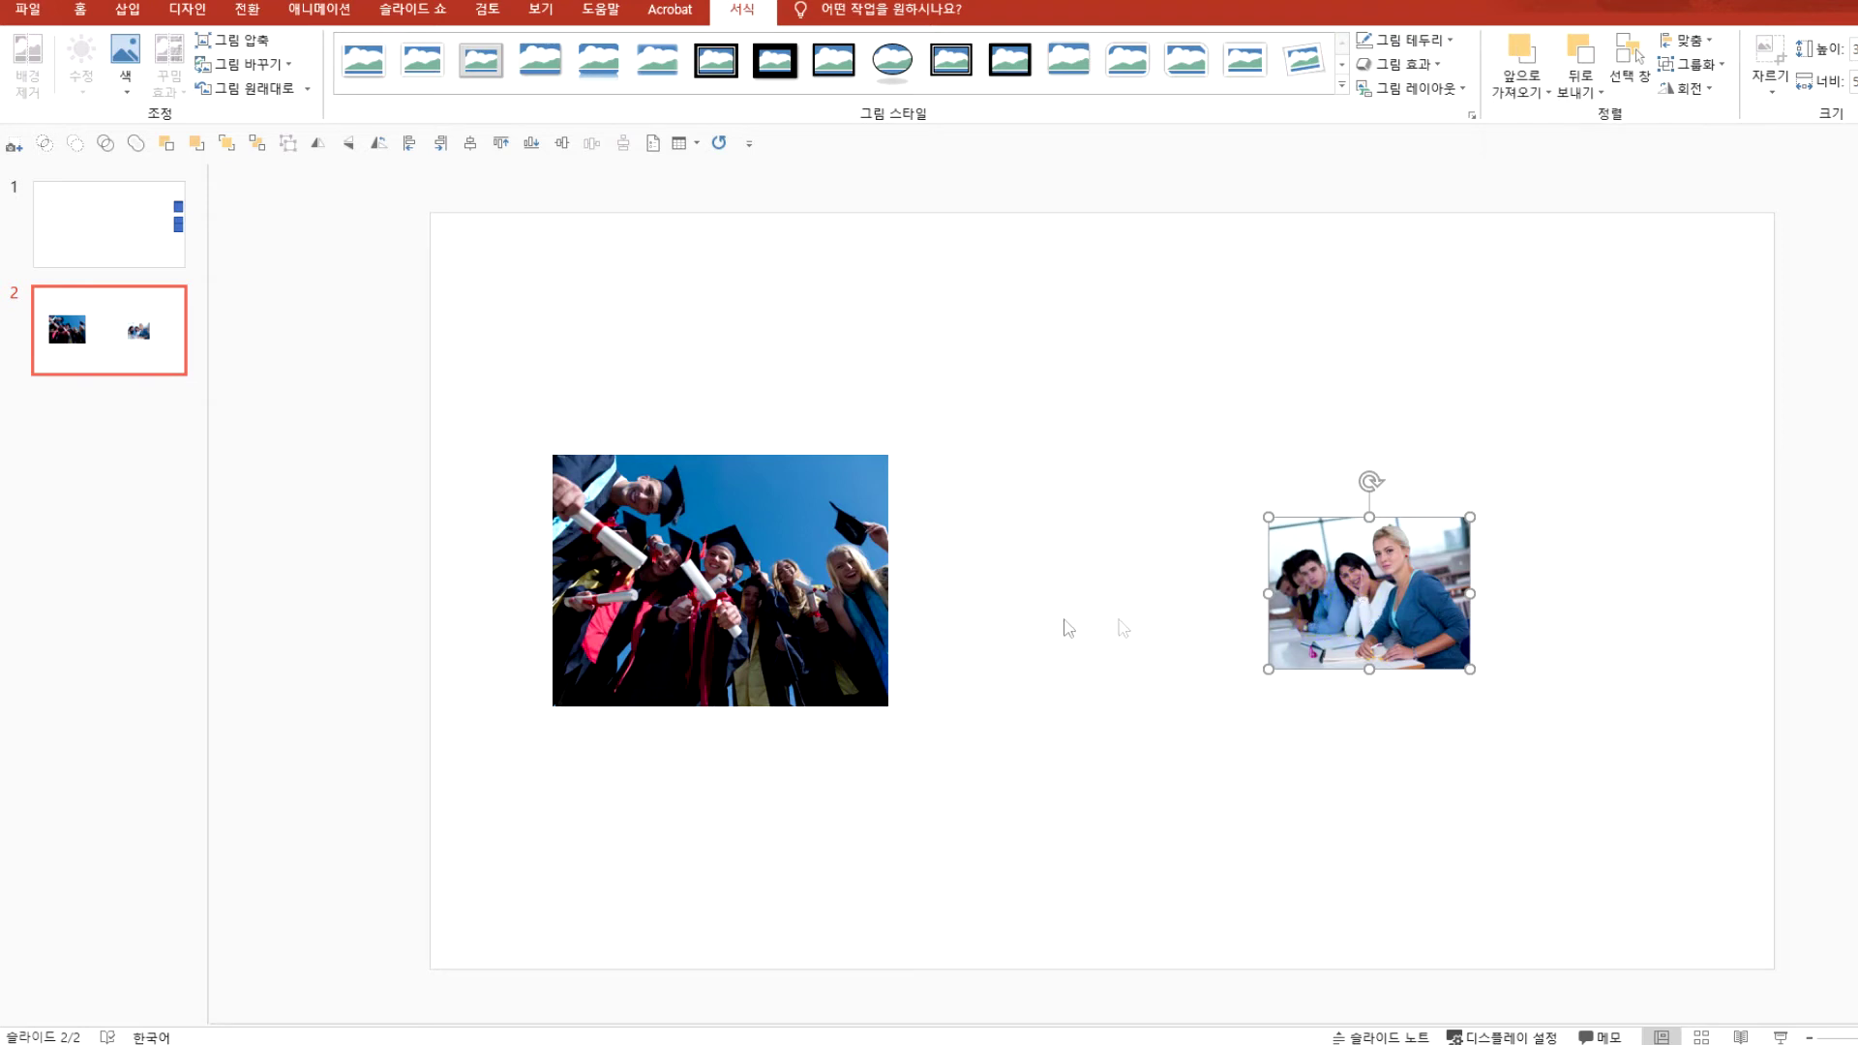
Move the classroom photo onto the large graduation photo and enlarge it until it covers that photo exactly
left_click_drag(1368, 585, 729, 568)
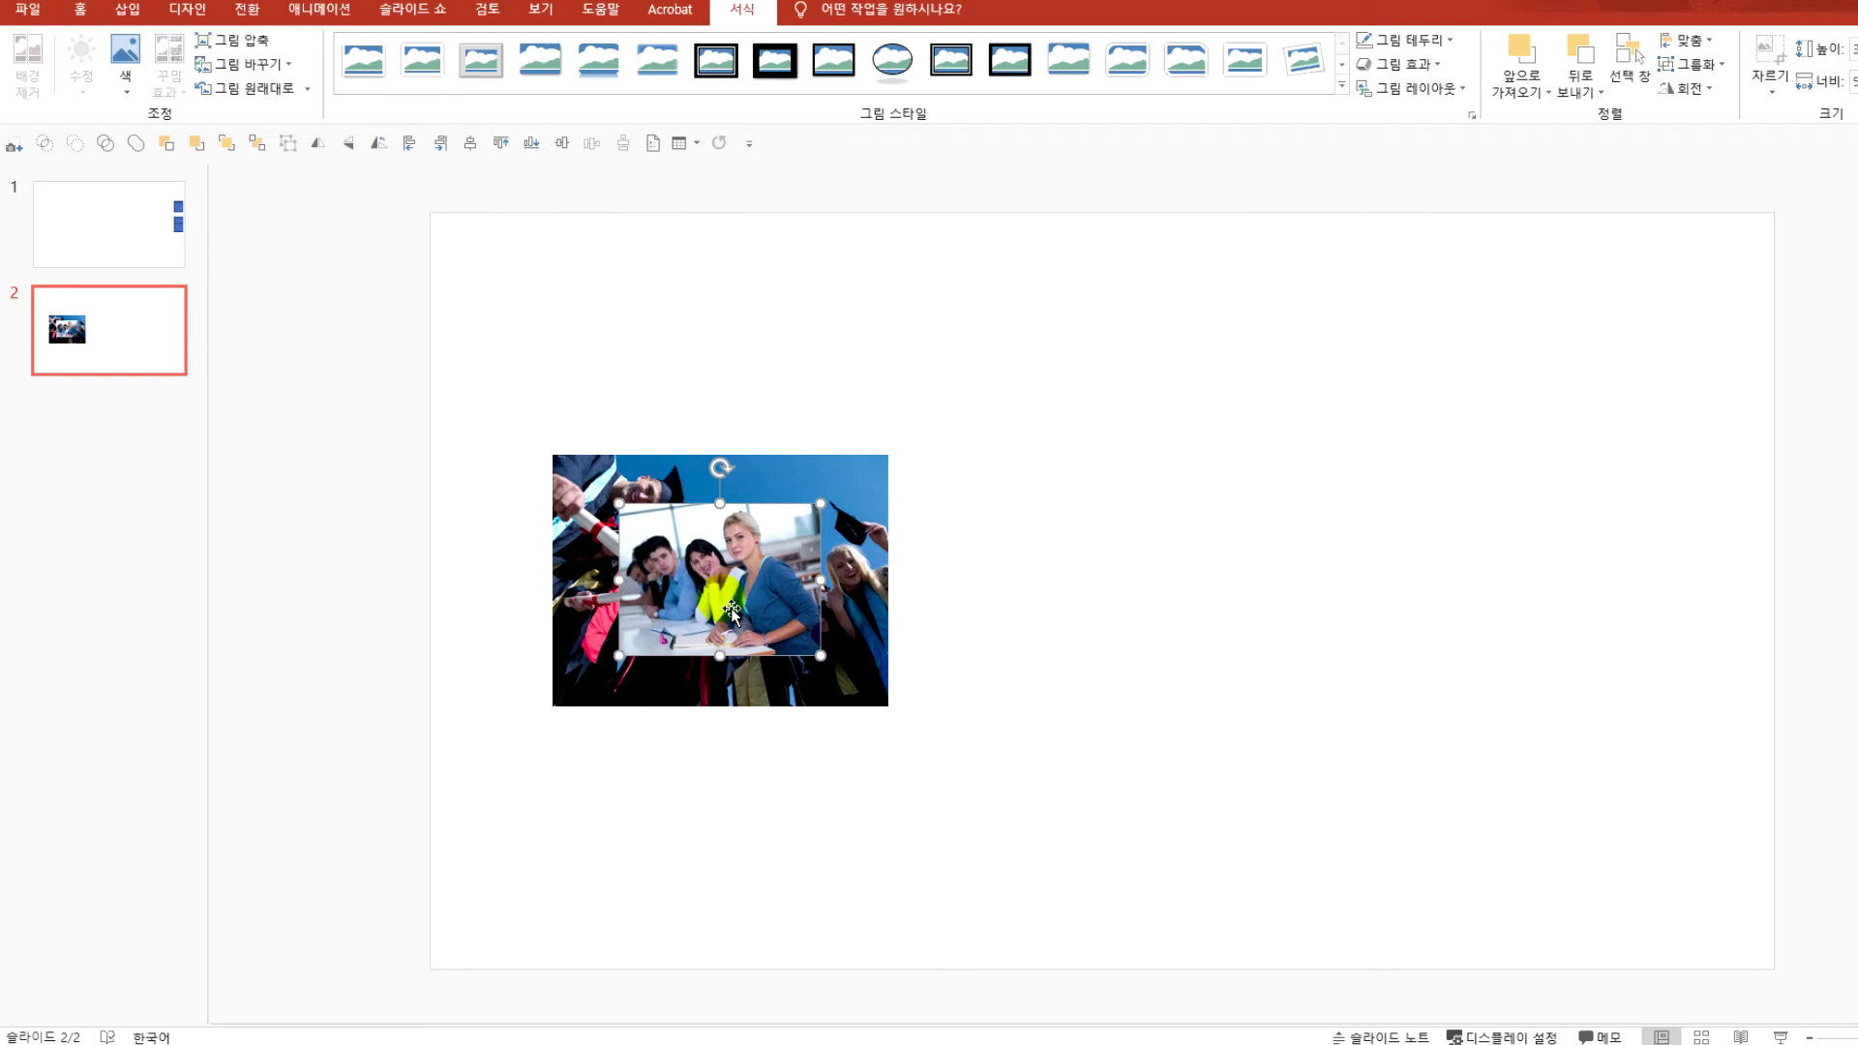
left_click_drag(842, 522, 896, 488)
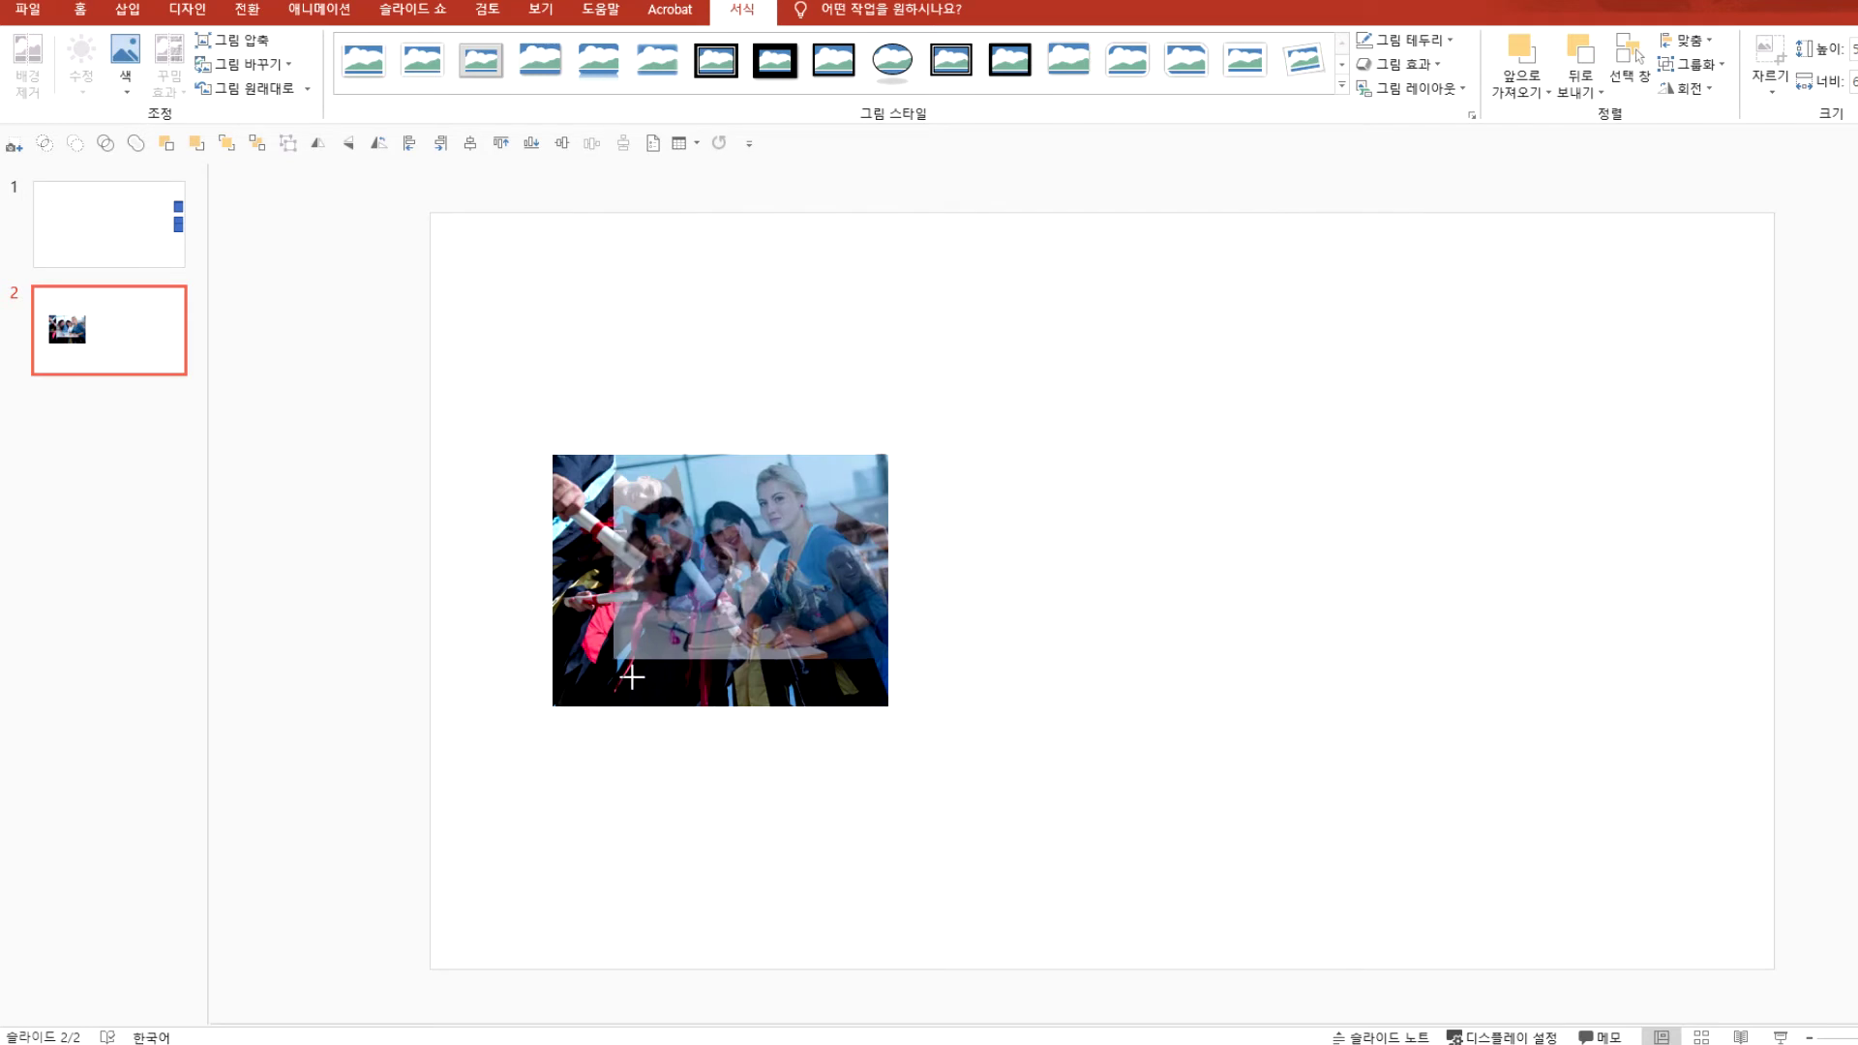
left_click_drag(632, 677, 568, 713)
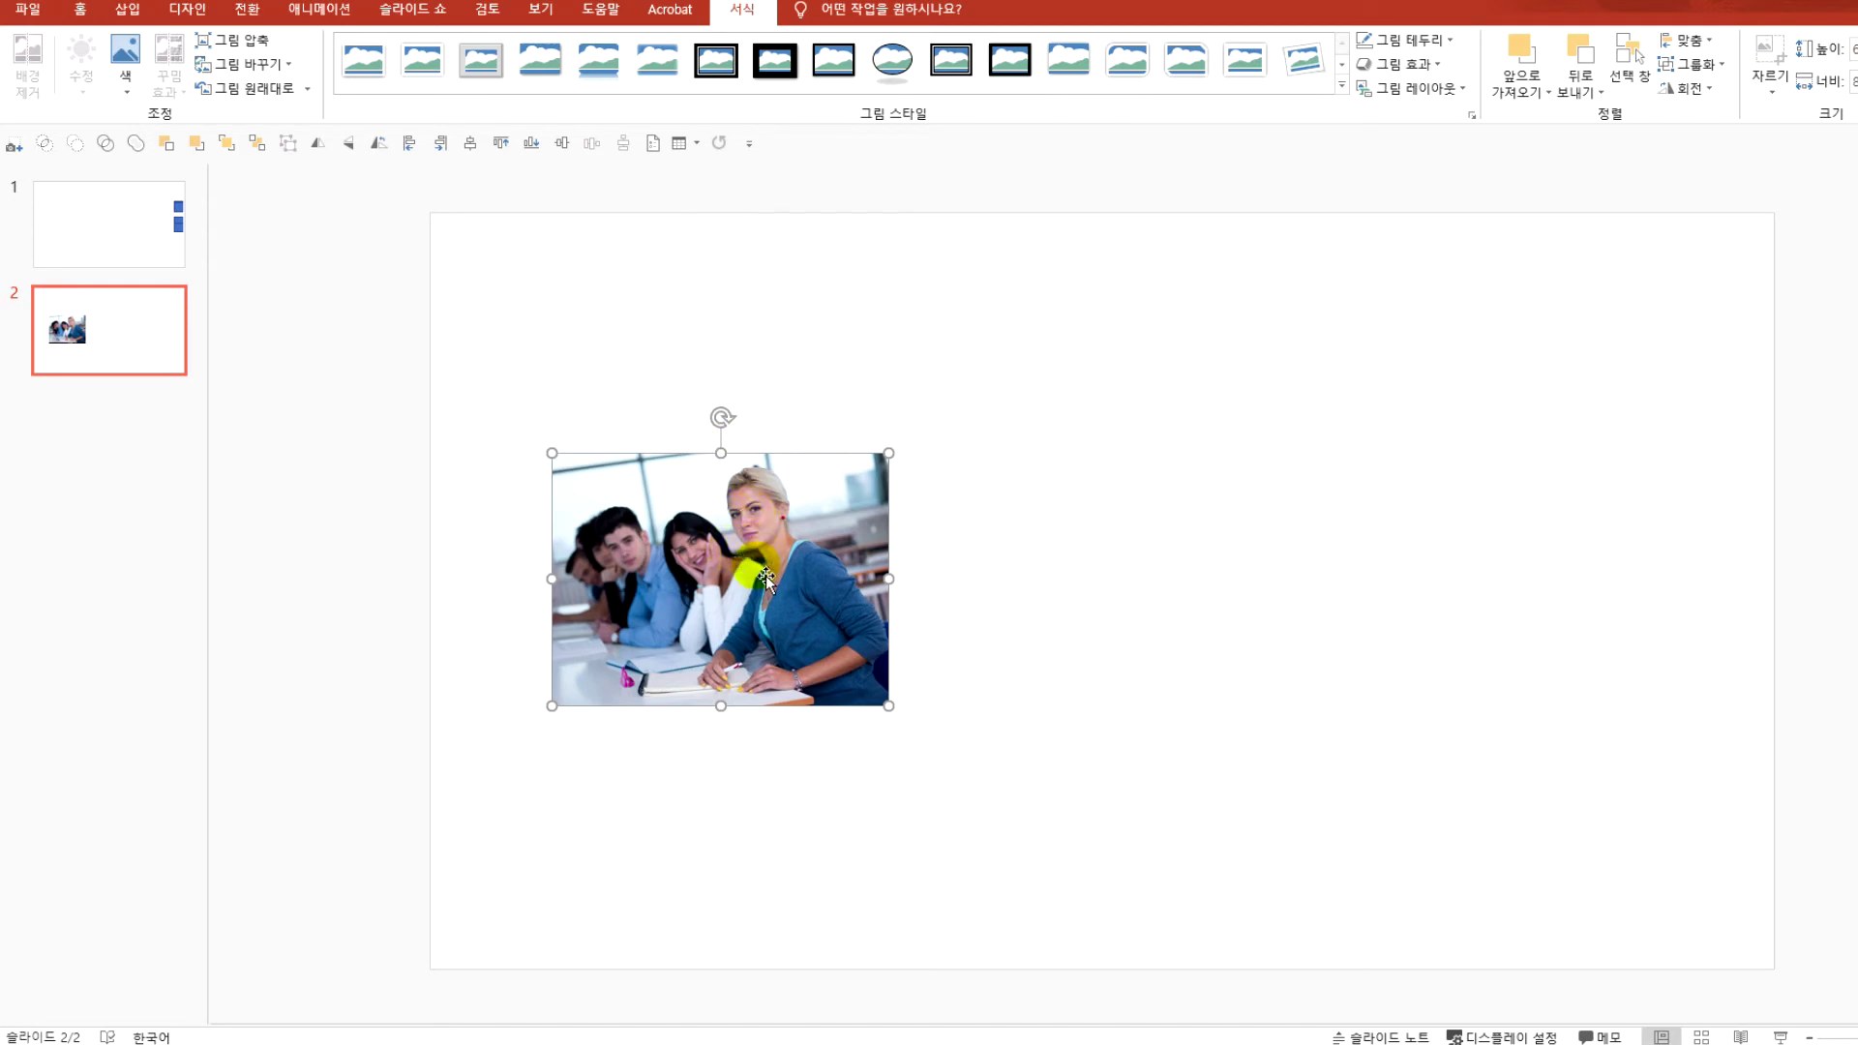
Spread the stacked photos into a row, with the cap-throwing photo in the middle and the classroom photo at the right end
left_click(1036, 624)
left_click(716, 581)
left_click_drag(716, 580, 1546, 564)
left_click_drag(779, 552, 1205, 552)
left_click_drag(1496, 579, 1459, 580)
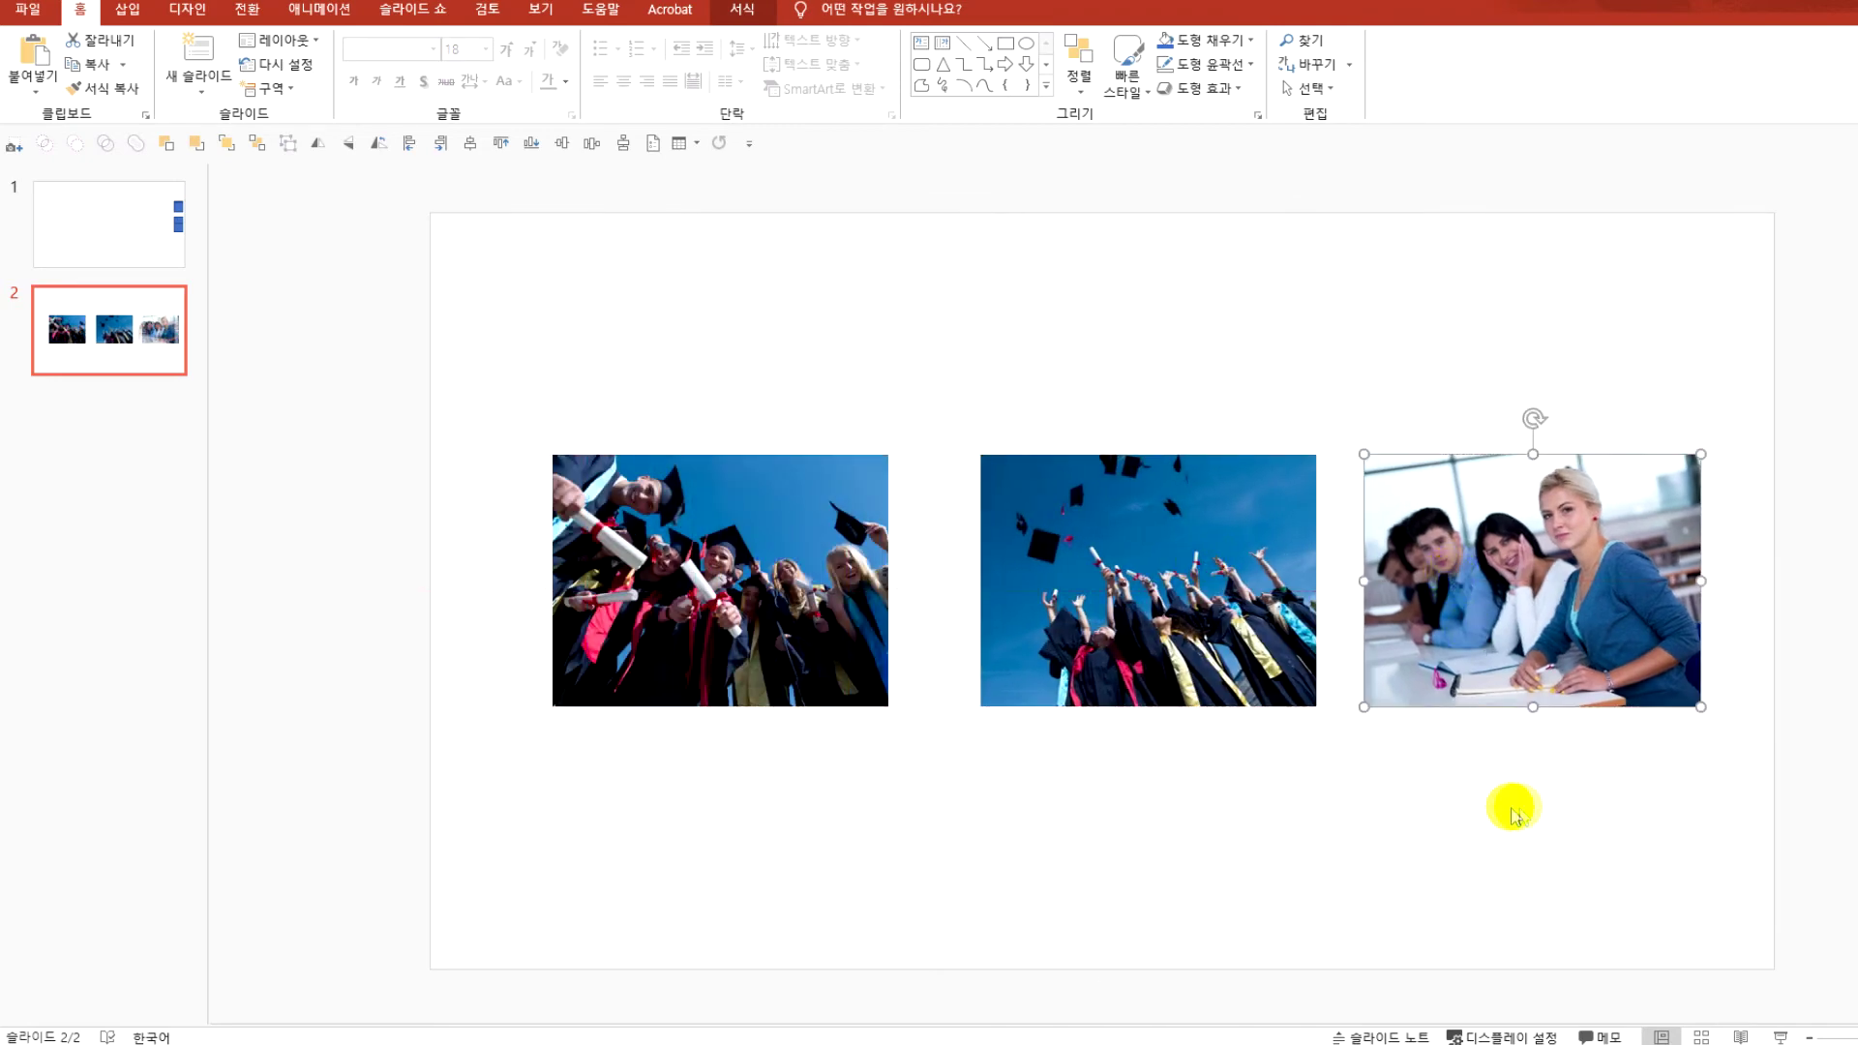
Select all three photos on slide 2 and align them to their middle (중간 맞춤)
left_click(1402, 838)
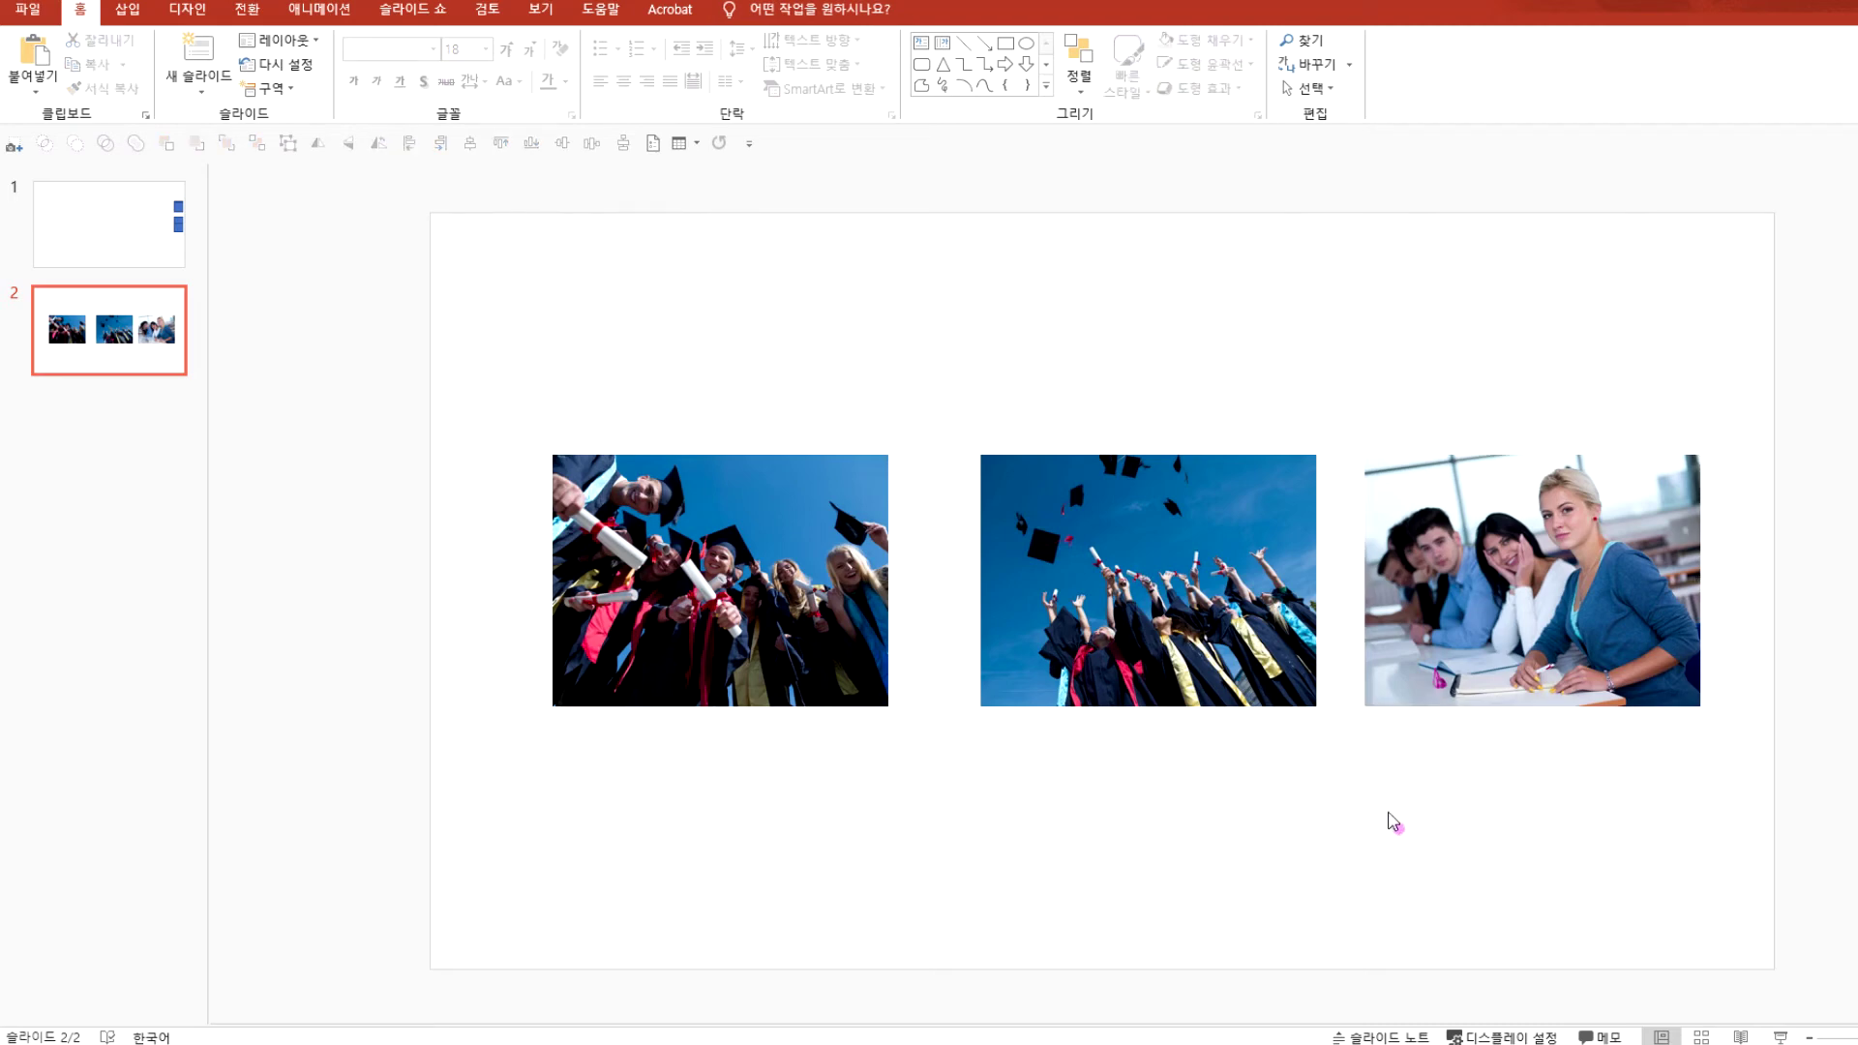
left_click(1387, 811)
left_click_drag(473, 363, 1789, 848)
left_click(1089, 94)
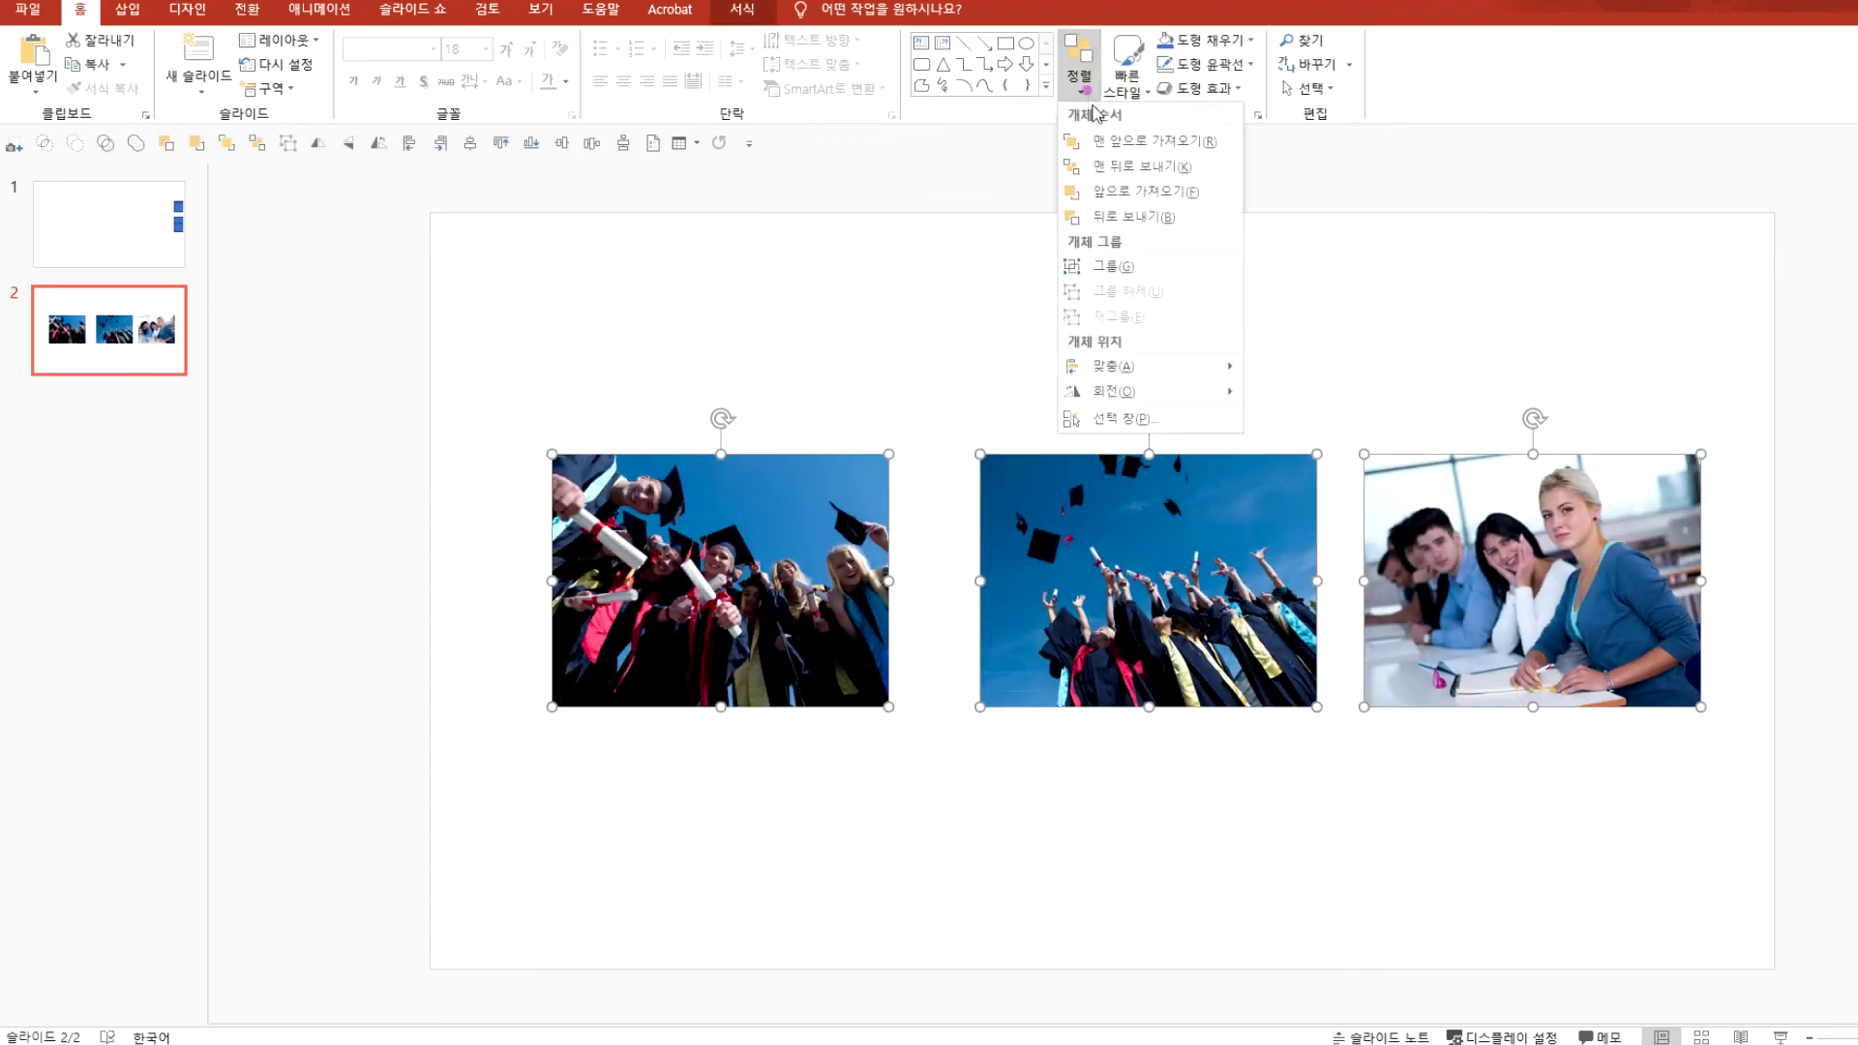
left_click(1113, 366)
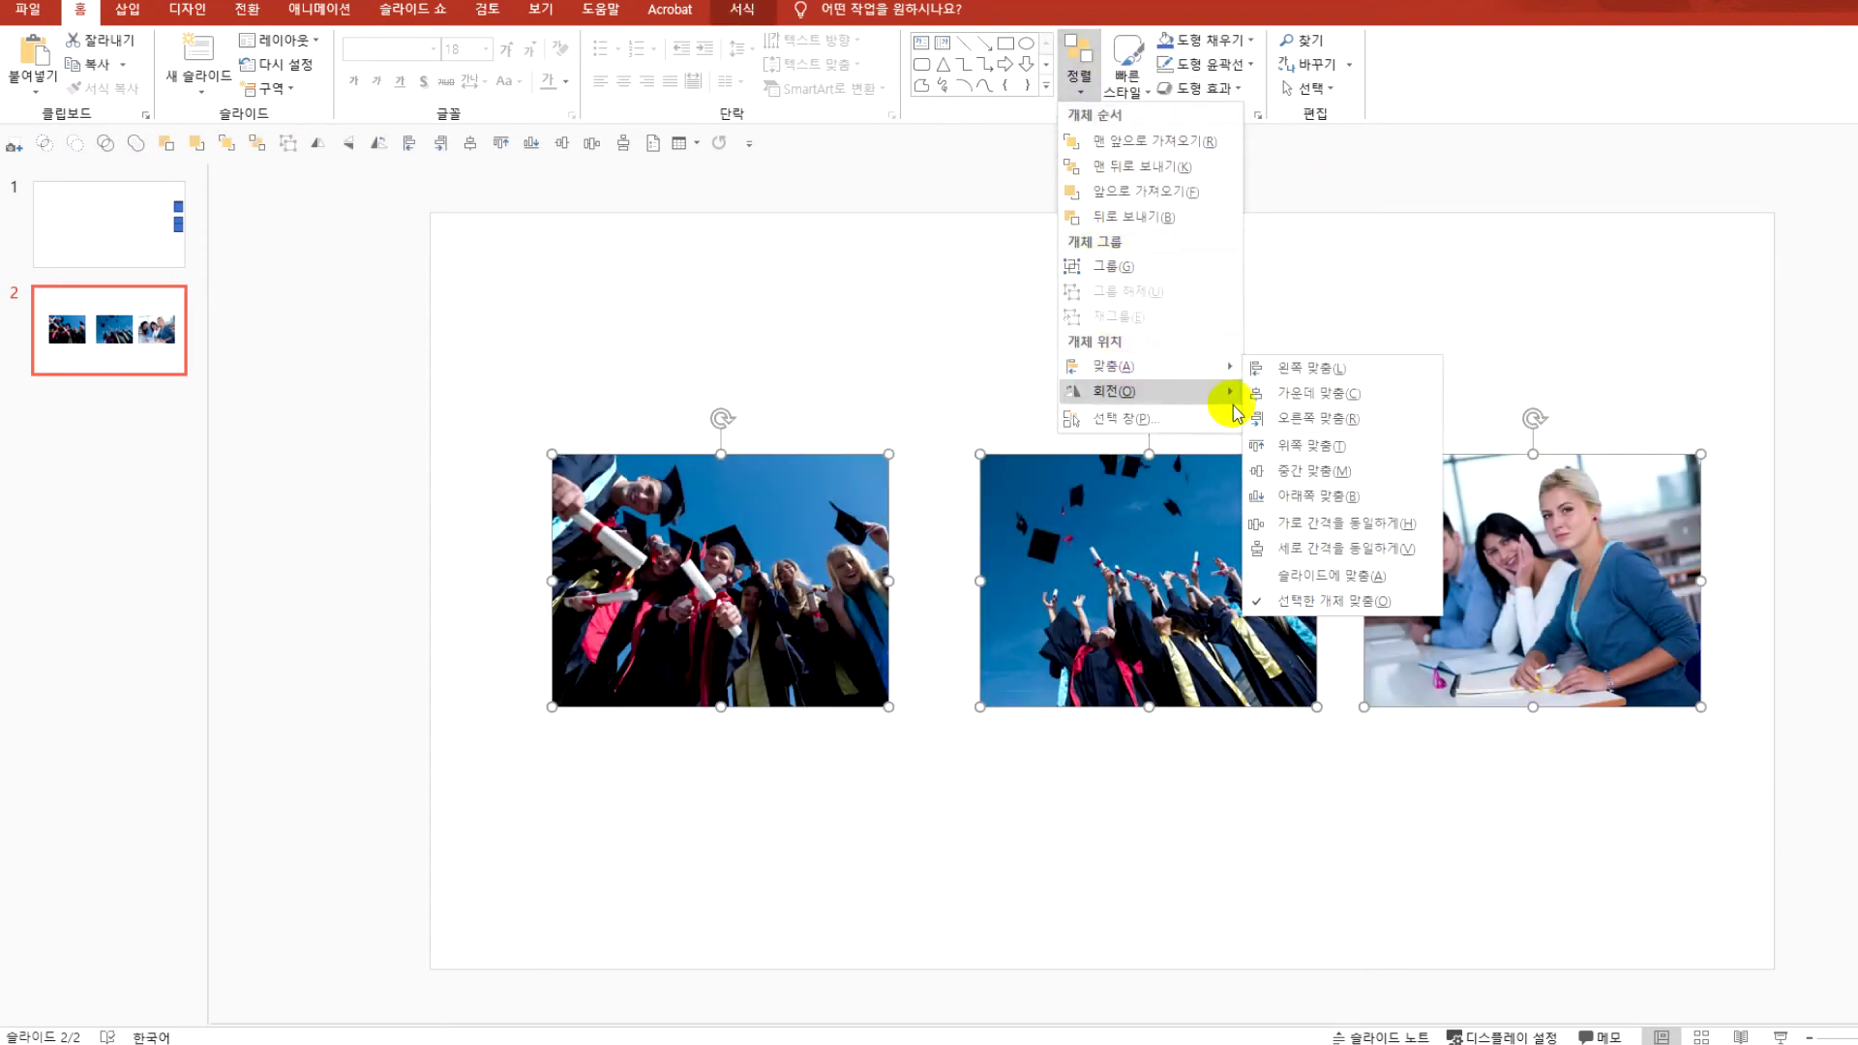
left_click(1296, 471)
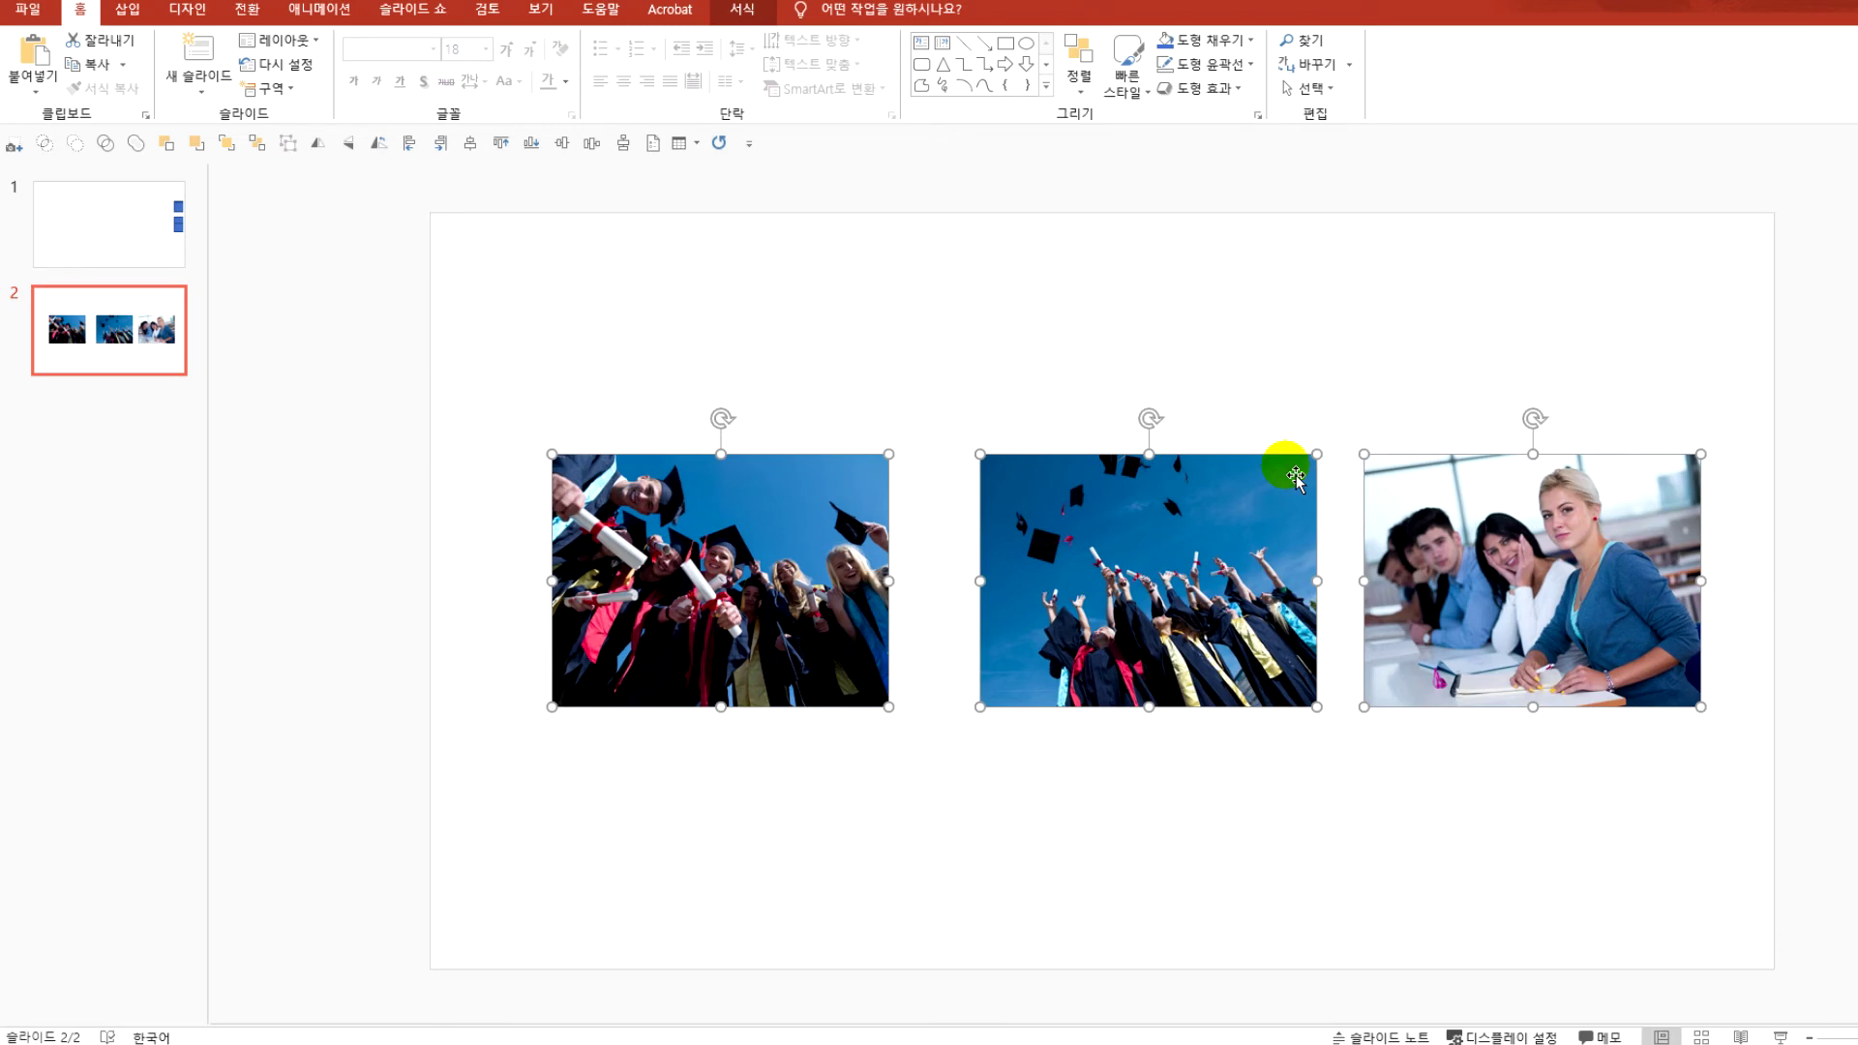